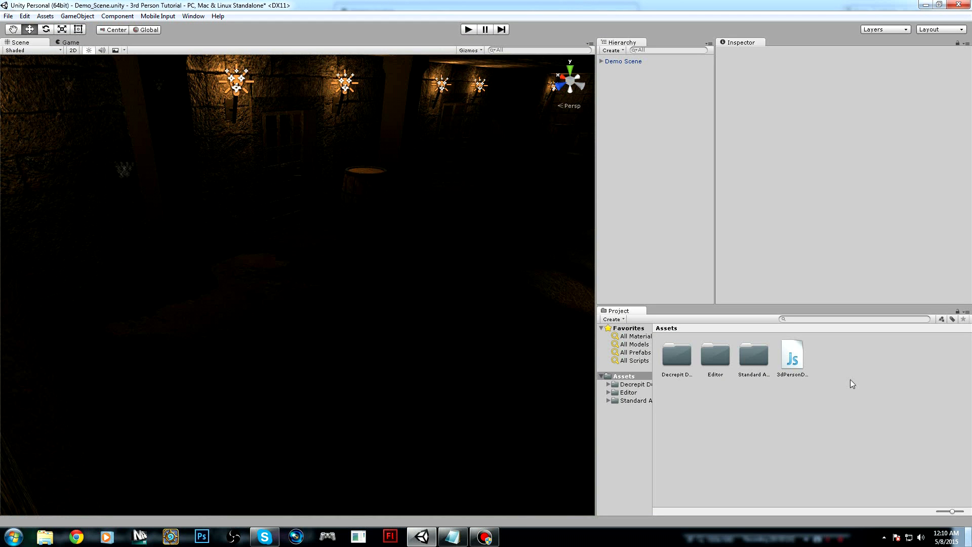
Open the ThirdPersonCharacter Prefabs folder within Standard Assets and inspect the AIThirdPersonController and ThirdPersonController prefabs.
{"action": "double_click", "coordinate": [752, 358]}
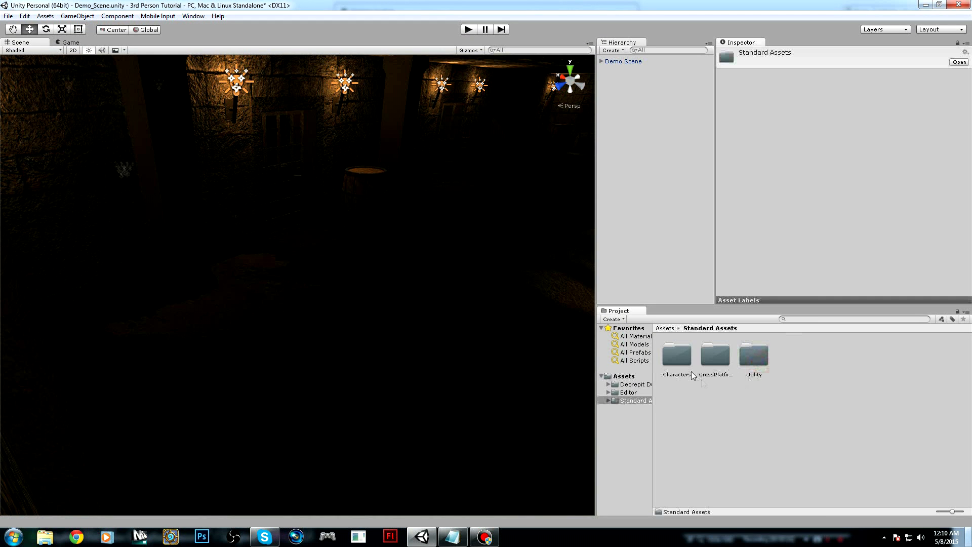
{"action": "double_click", "coordinate": [682, 361]}
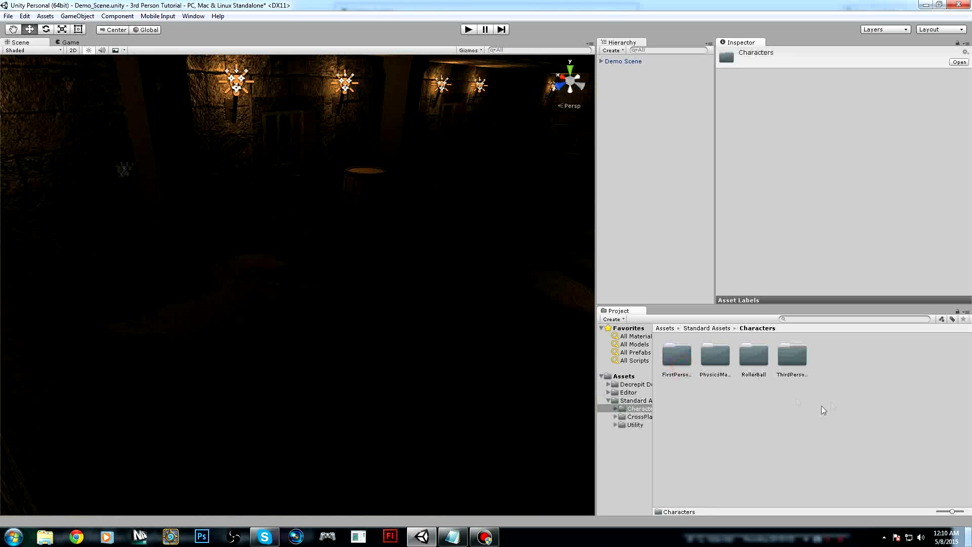
{"action": "double_click", "coordinate": [788, 360]}
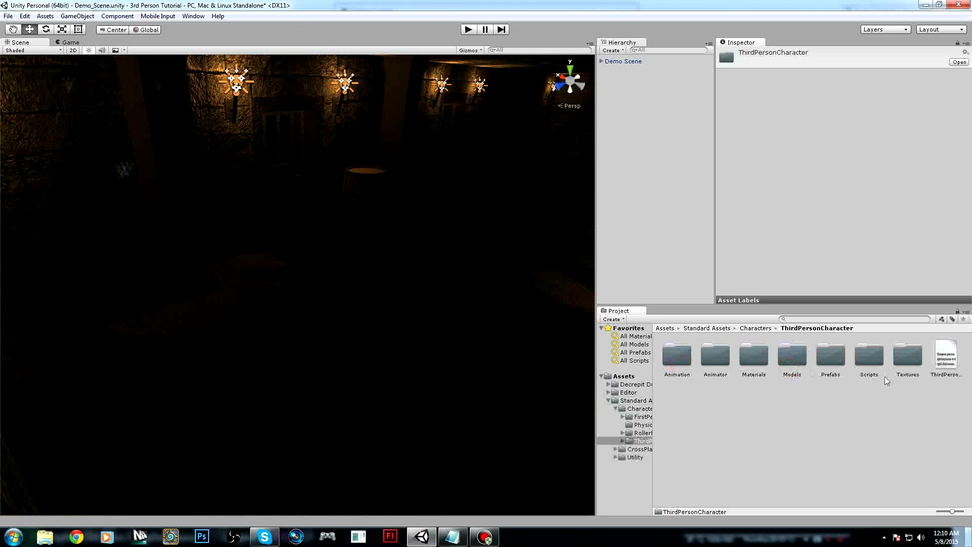
{"action": "double_click", "coordinate": [829, 360]}
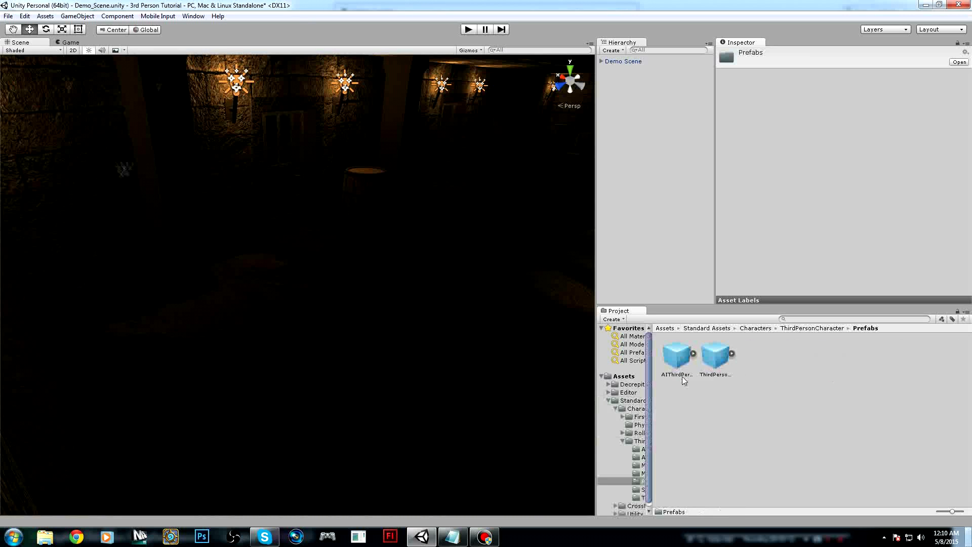
{"action": "left_click", "coordinate": [682, 363]}
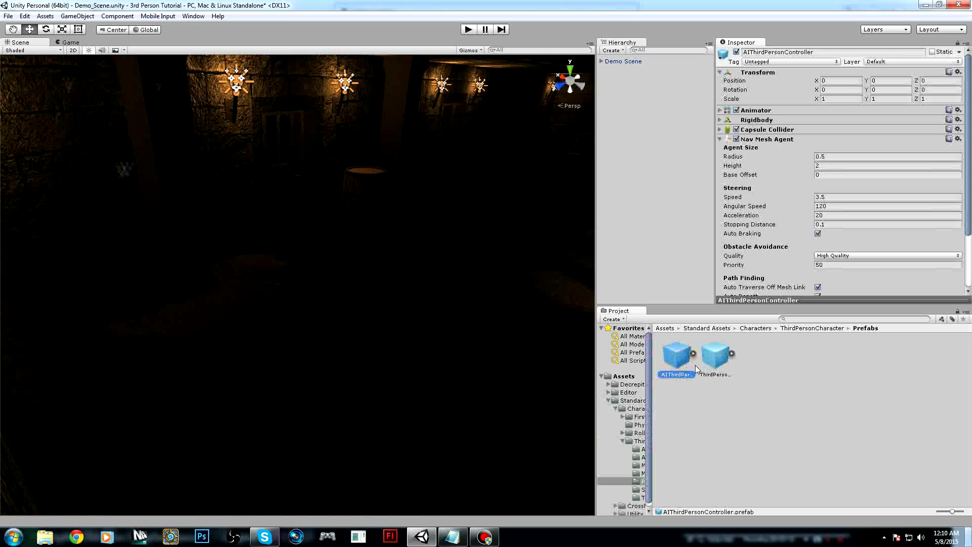
{"action": "left_click", "coordinate": [715, 358]}
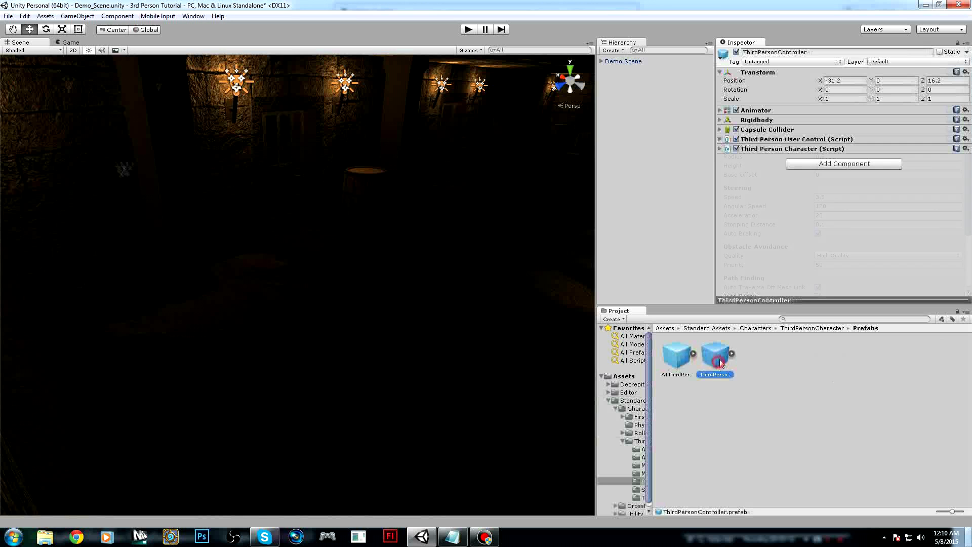
{"action": "left_click", "coordinate": [681, 358]}
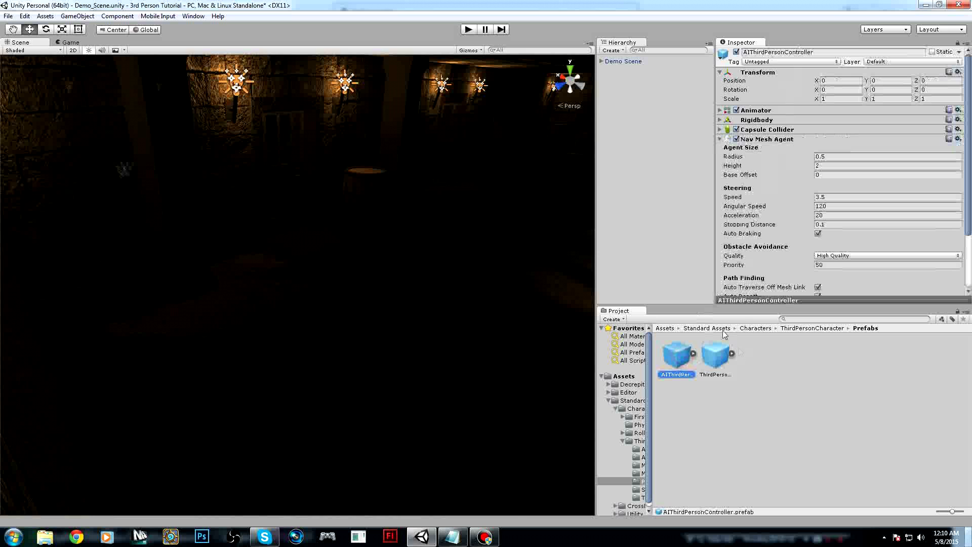
Return to the Assets root folder and look through the Decrepit Dungeon folder and its EXAMPLE subfolder.
{"action": "left_click", "coordinate": [692, 329]}
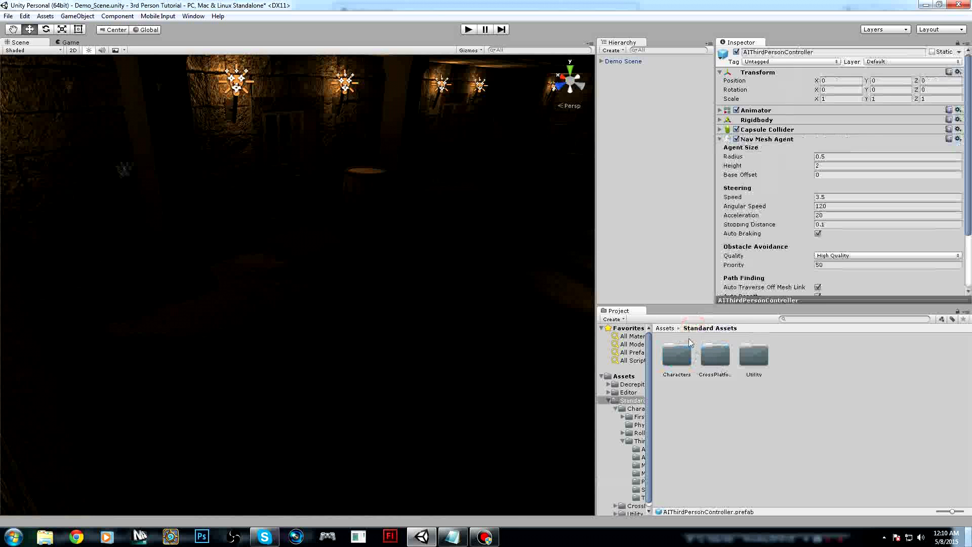
{"action": "left_click", "coordinate": [676, 354]}
{"action": "left_click", "coordinate": [665, 328]}
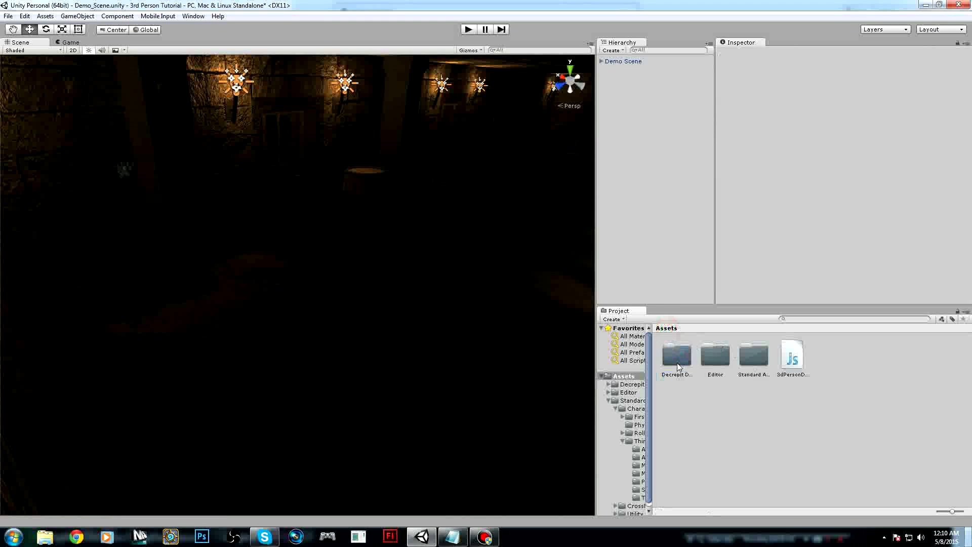
{"action": "left_click", "coordinate": [678, 363]}
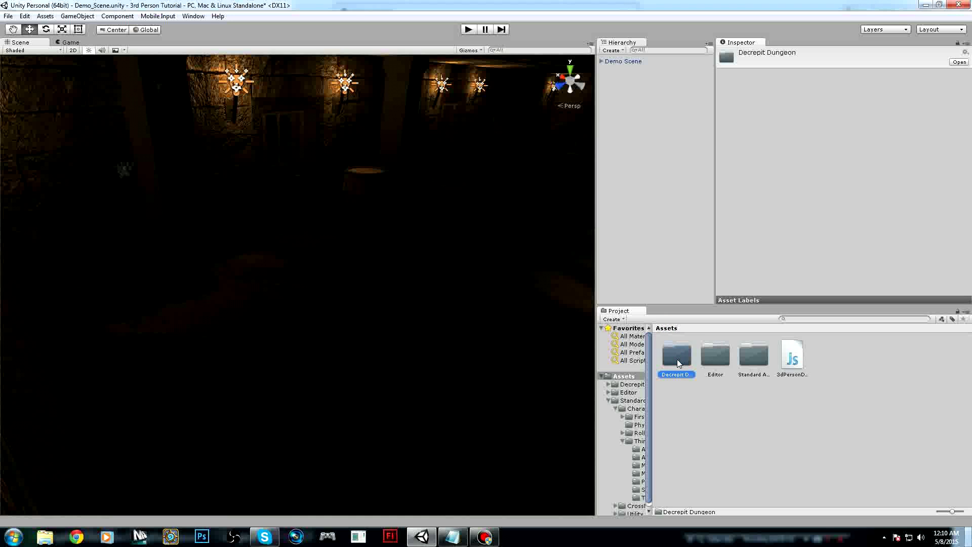
{"action": "left_click", "coordinate": [685, 421]}
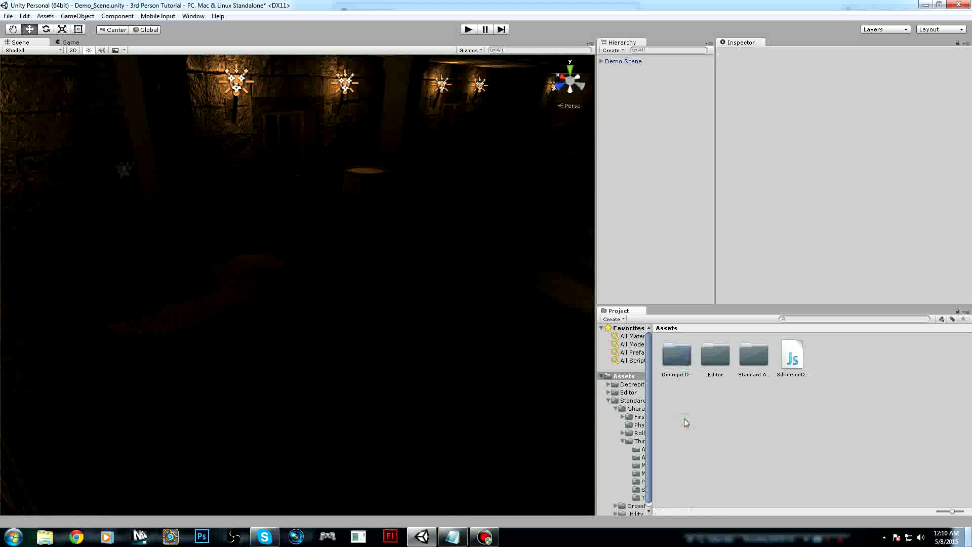
{"action": "double_click", "coordinate": [680, 360]}
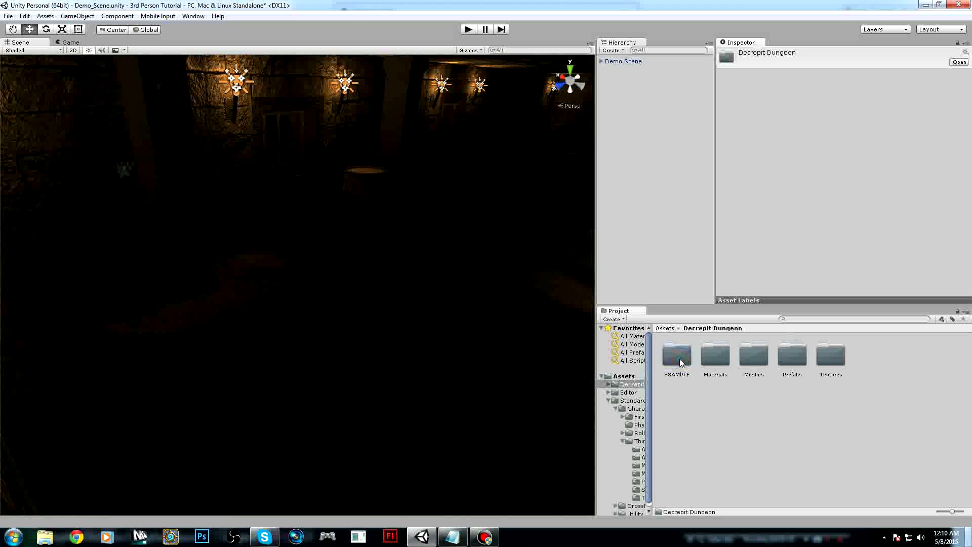
{"action": "double_click", "coordinate": [682, 360]}
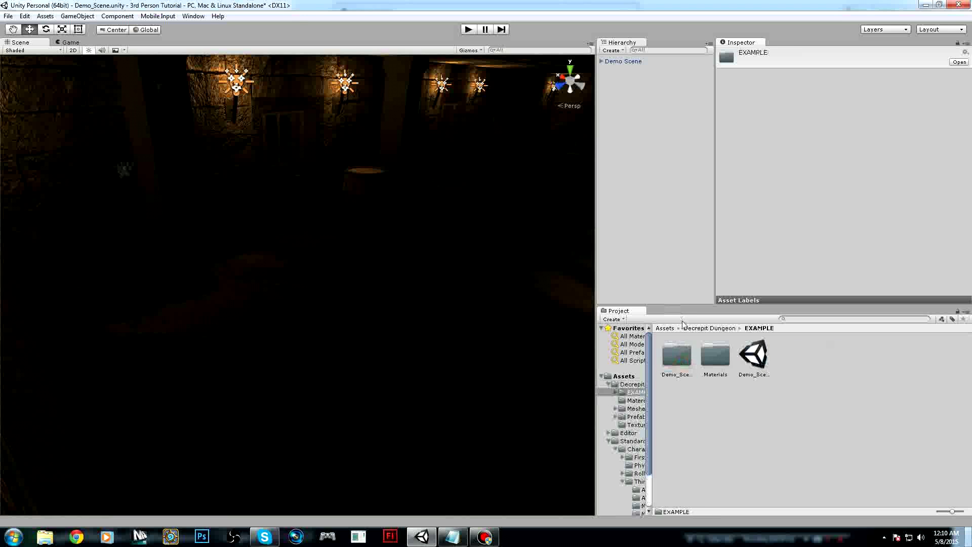
Go back to the Assets root and view the 3dPersonDeluxe script, leaving nothing selected.
{"action": "left_click", "coordinate": [665, 328]}
{"action": "left_click", "coordinate": [791, 357]}
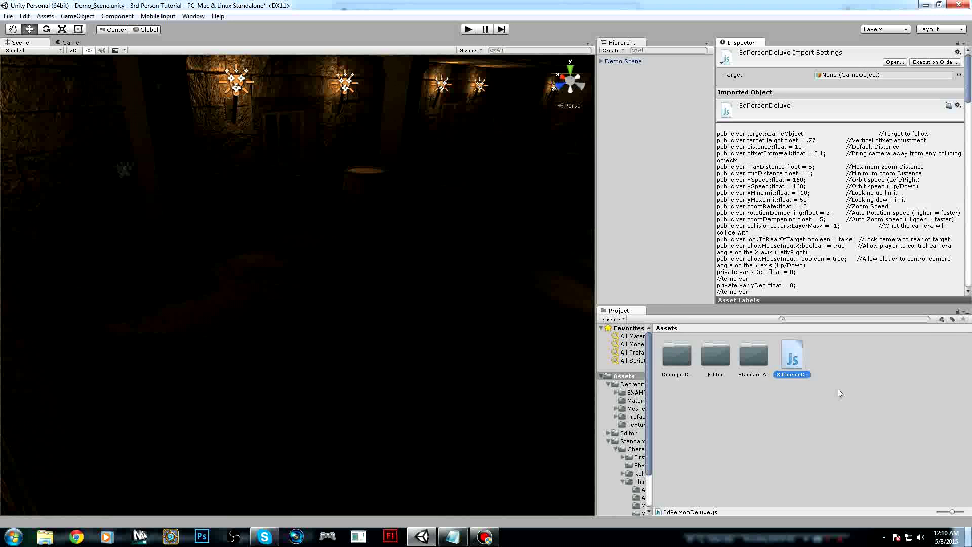
{"action": "left_click", "coordinate": [857, 421]}
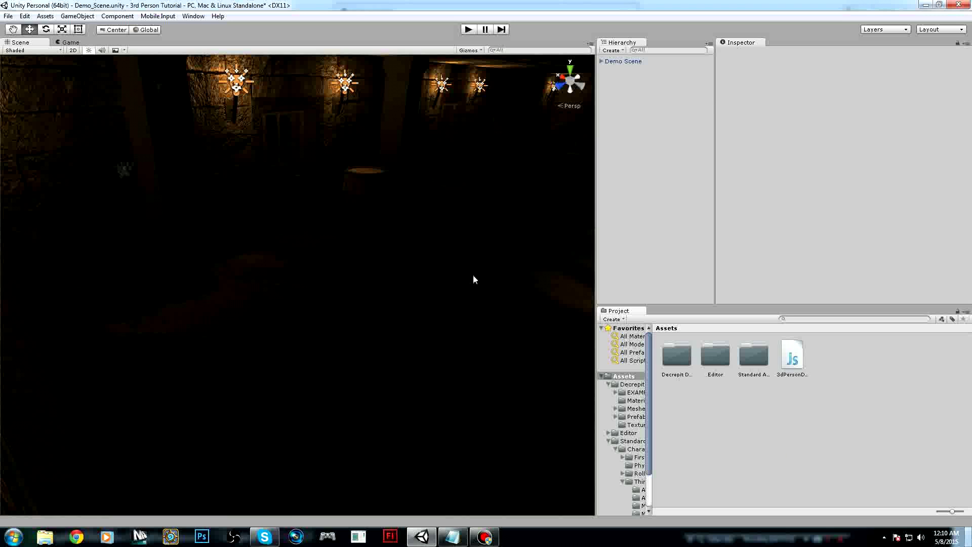
{"action": "left_click", "coordinate": [25, 16]}
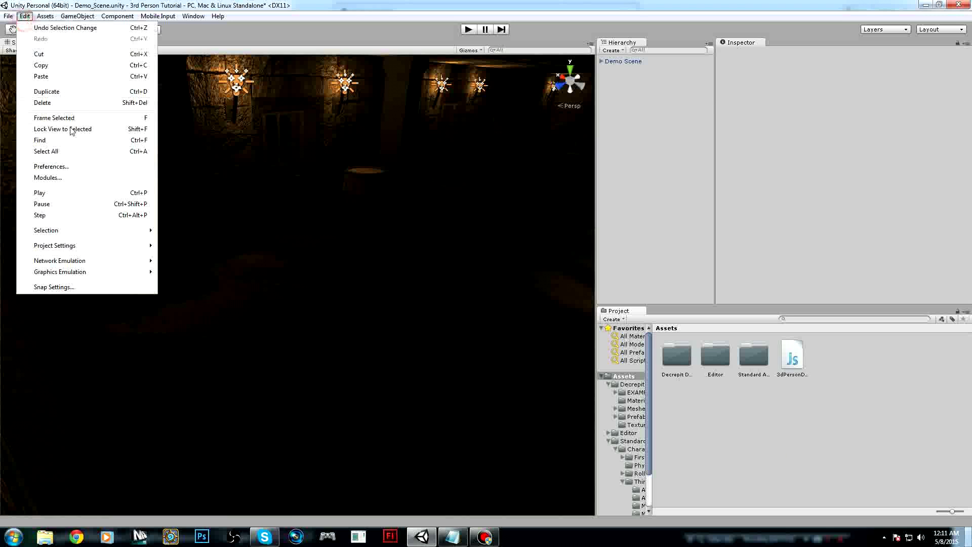
{"action": "mouse_move", "coordinate": [94, 245]}
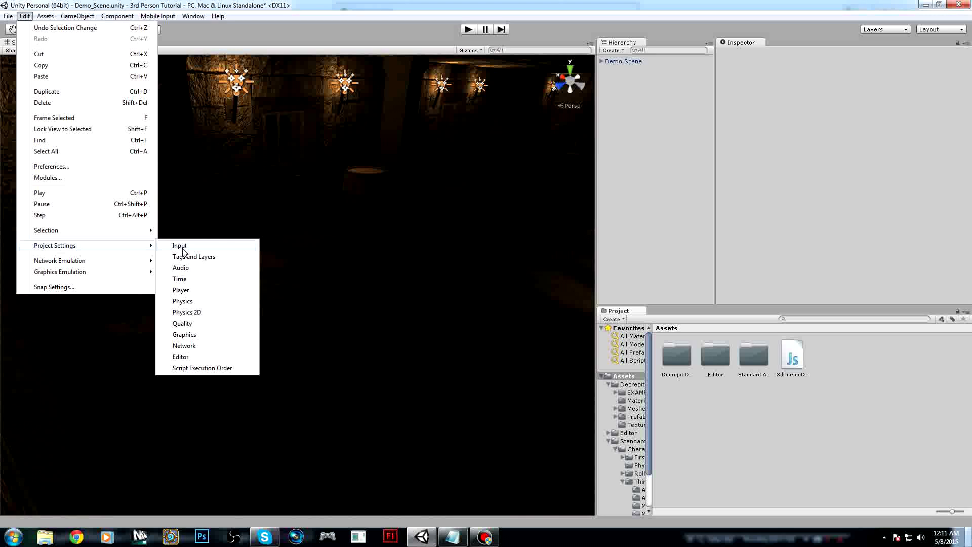
{"action": "left_click", "coordinate": [742, 418]}
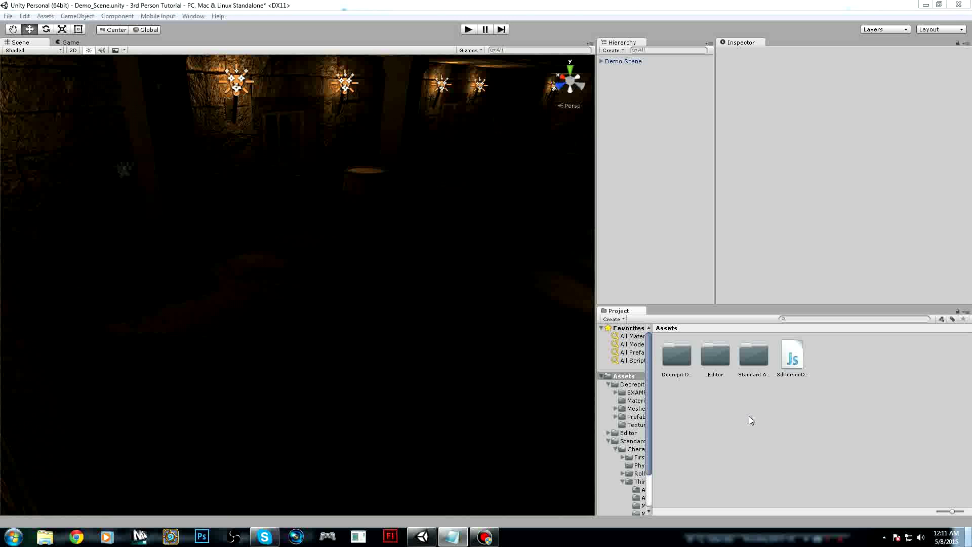
Switch to Windows Explorer and open the 3rd Person Tutorial project folder inside 3rd Person Tut in the Game Design library.
{"action": "left_click", "coordinate": [47, 537]}
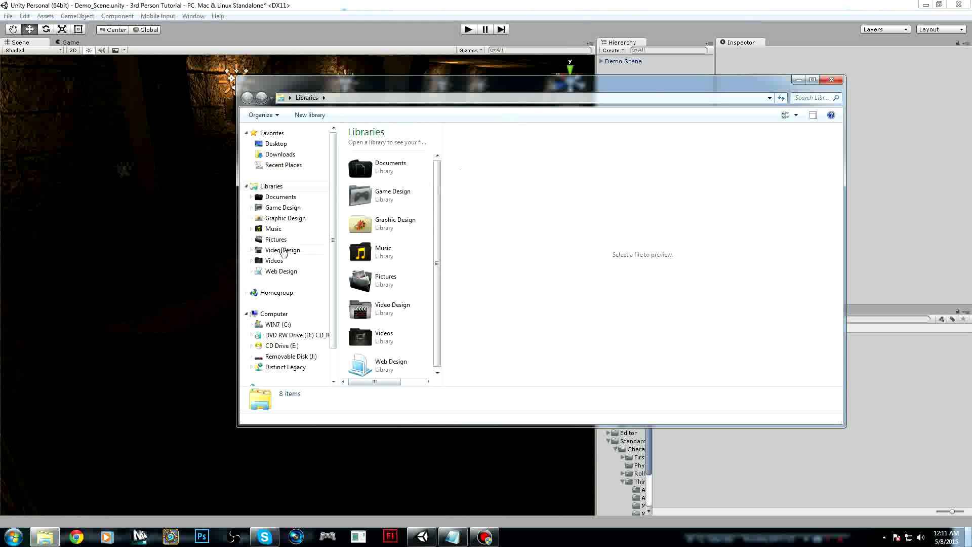
{"action": "left_click", "coordinate": [303, 197]}
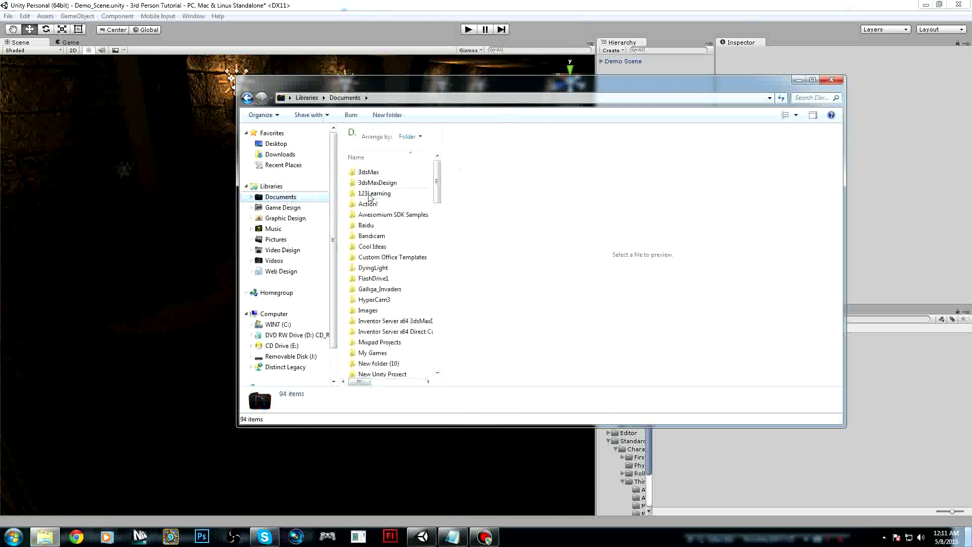
{"action": "left_click", "coordinate": [297, 208]}
{"action": "double_click", "coordinate": [394, 196]}
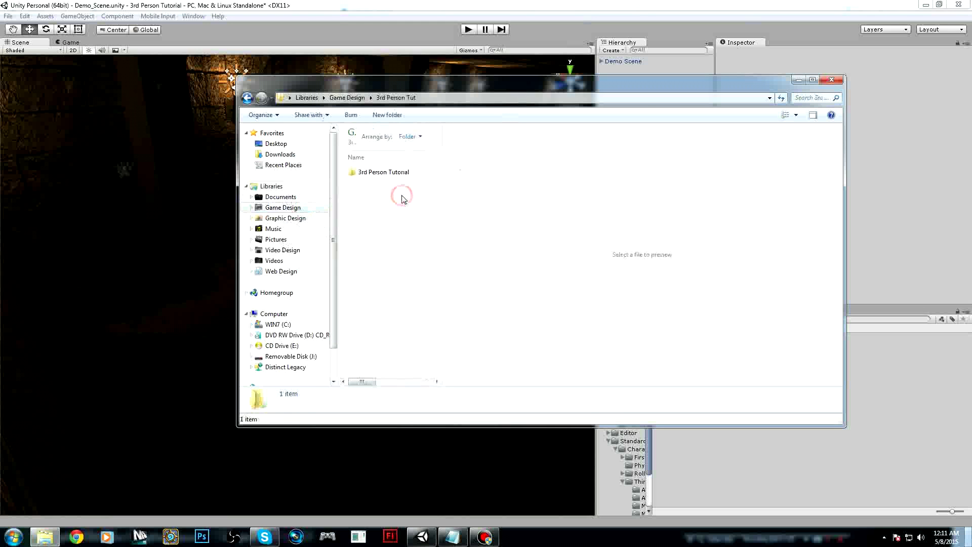
{"action": "left_click", "coordinate": [391, 173]}
{"action": "double_click", "coordinate": [391, 173]}
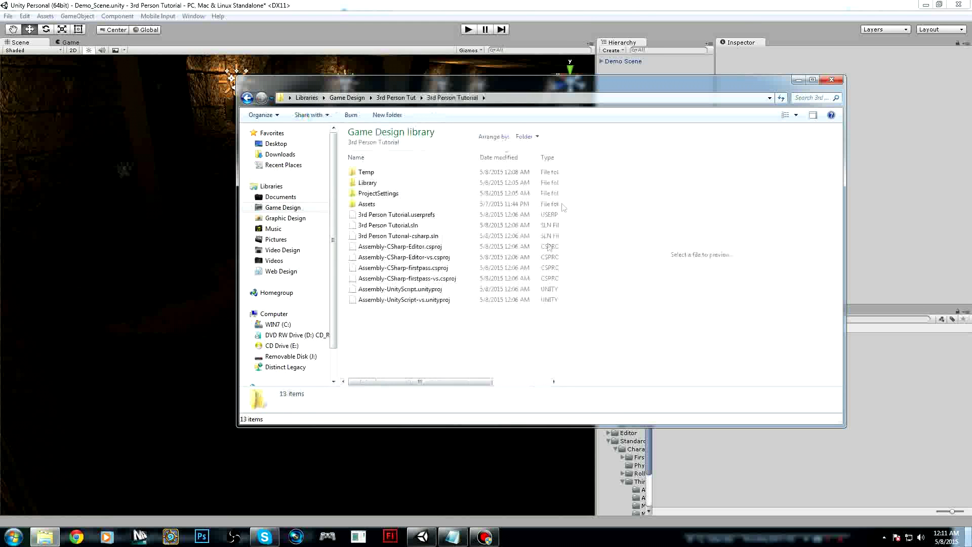
Open the project's ProjectSettings folder, locate InputManager.asset, and put the Explorer window away.
{"action": "left_click_drag", "start_coordinate": [499, 332], "coordinate": [433, 150]}
{"action": "left_click", "coordinate": [408, 341]}
{"action": "double_click", "coordinate": [421, 196]}
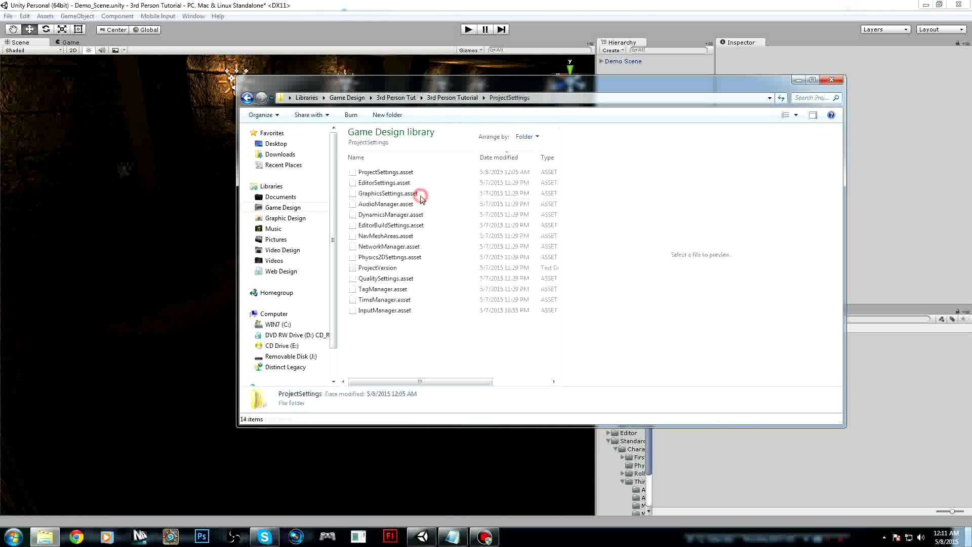
{"action": "left_click", "coordinate": [407, 310]}
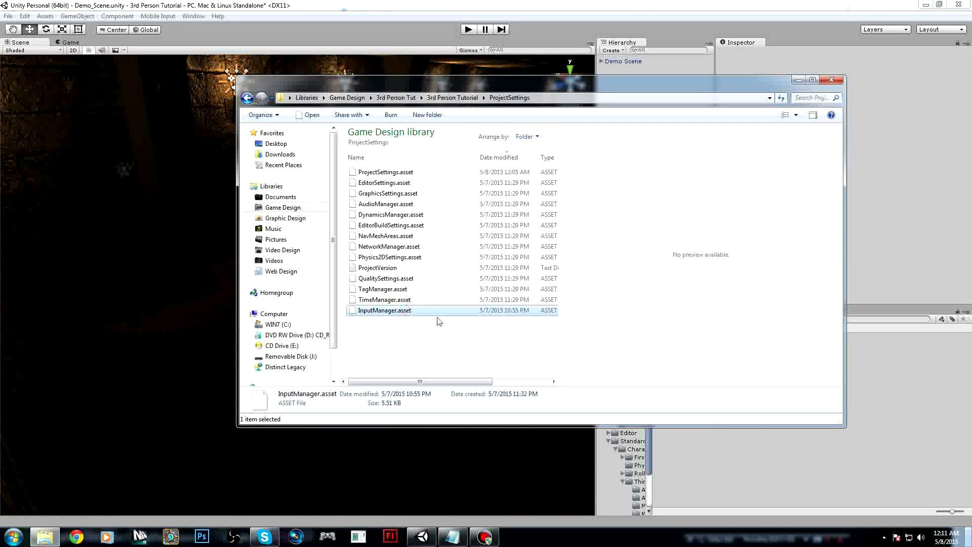
{"action": "left_click", "coordinate": [489, 332]}
{"action": "left_click", "coordinate": [796, 80]}
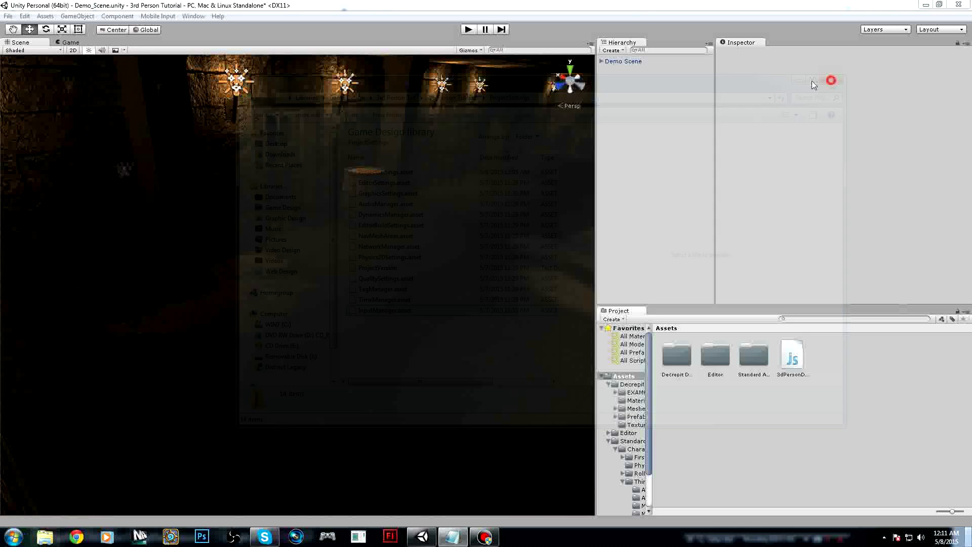
Show the project's Input settings in Unity with the Axes list expanded, and dismiss the Windows performance notification.
{"action": "left_click", "coordinate": [24, 16]}
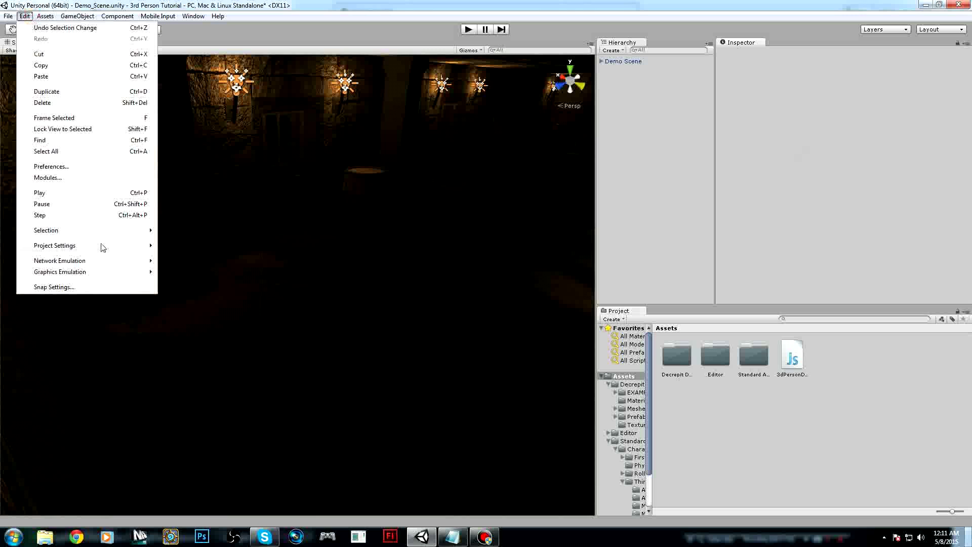
{"action": "mouse_move", "coordinate": [99, 245]}
{"action": "left_click", "coordinate": [198, 246]}
{"action": "left_click", "coordinate": [738, 76]}
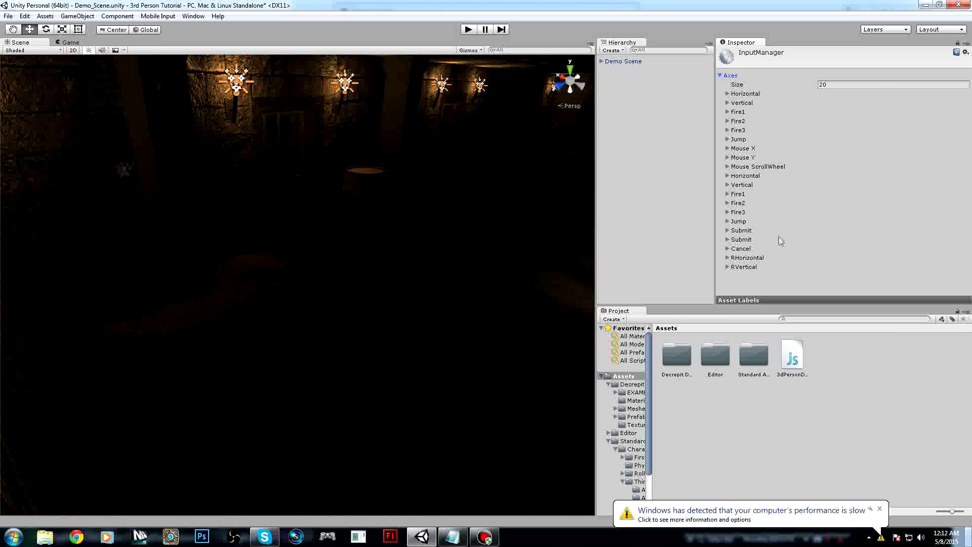
{"action": "left_click", "coordinate": [879, 510]}
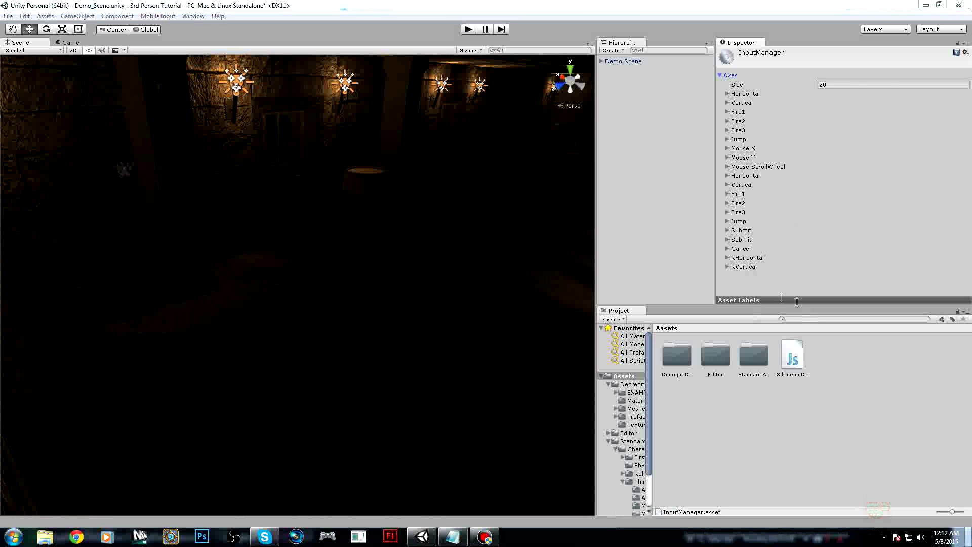
Examine the settings of the RHorizontal and RVertical input axes, then collapse both entries.
{"action": "left_click", "coordinate": [728, 258]}
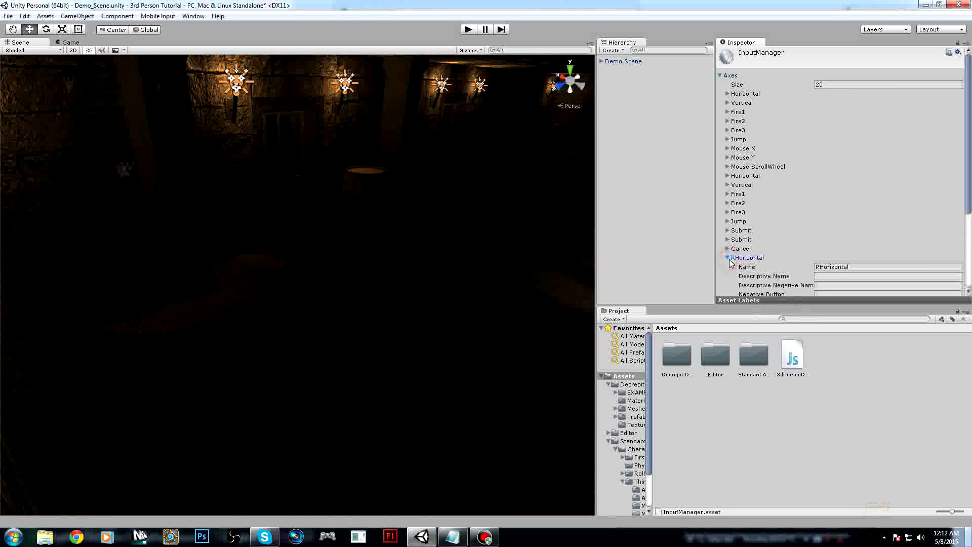
{"action": "scroll", "coordinate": [731, 261], "scroll_direction": "down", "scroll_amount": 5}
{"action": "left_click", "coordinate": [727, 284]}
{"action": "scroll", "coordinate": [735, 276], "scroll_direction": "down", "scroll_amount": 5}
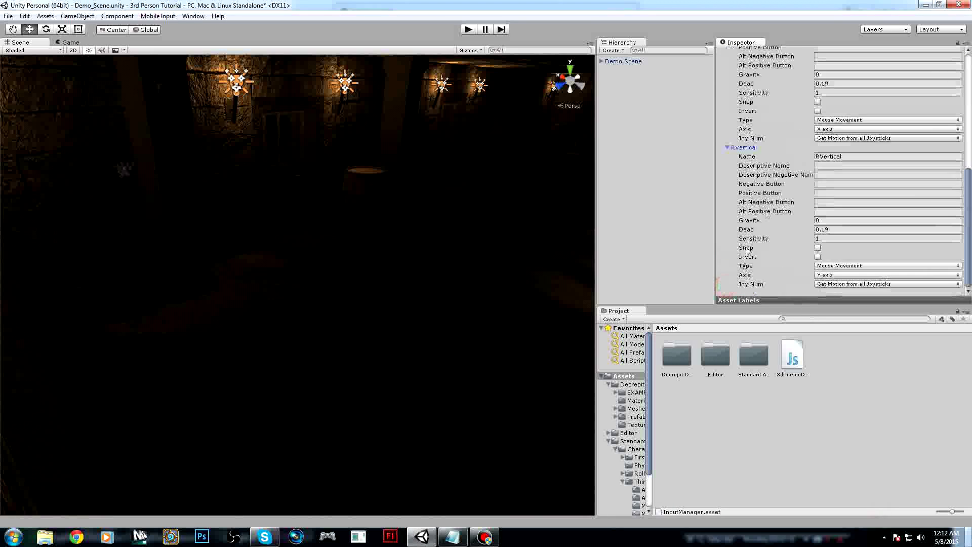
{"action": "left_click", "coordinate": [727, 148]}
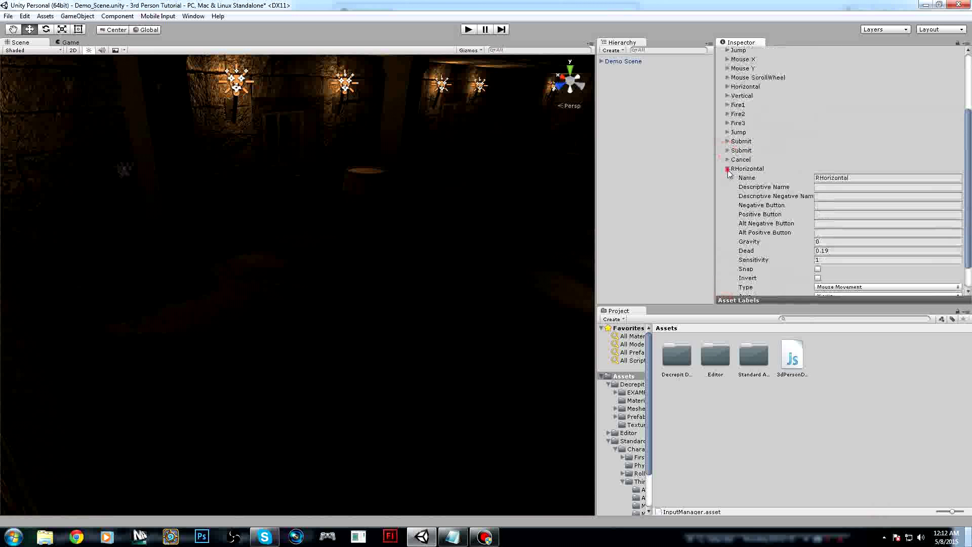
{"action": "left_click", "coordinate": [728, 168]}
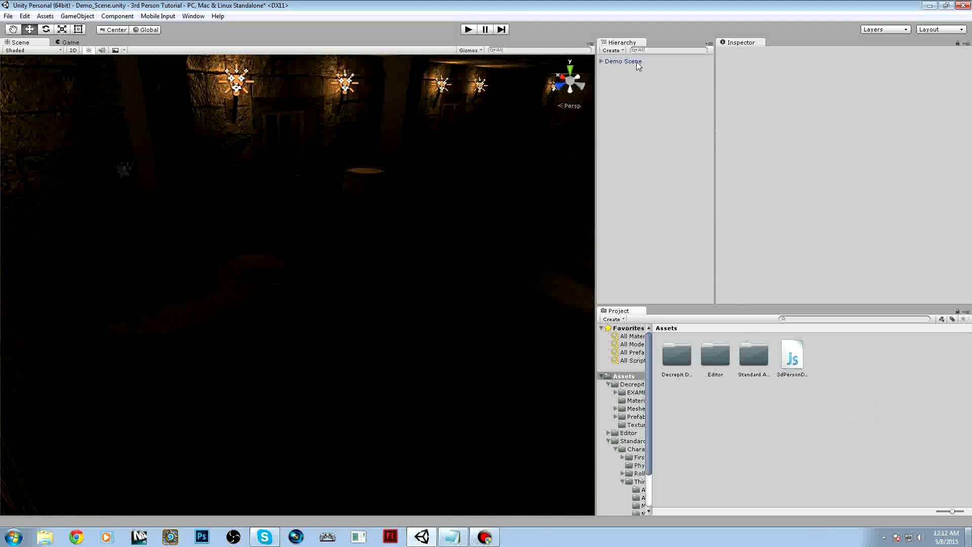
Expand Demo Scene in the hierarchy to review its child groups, then deselect and collapse it.
{"action": "left_click", "coordinate": [633, 62]}
{"action": "left_click", "coordinate": [602, 61]}
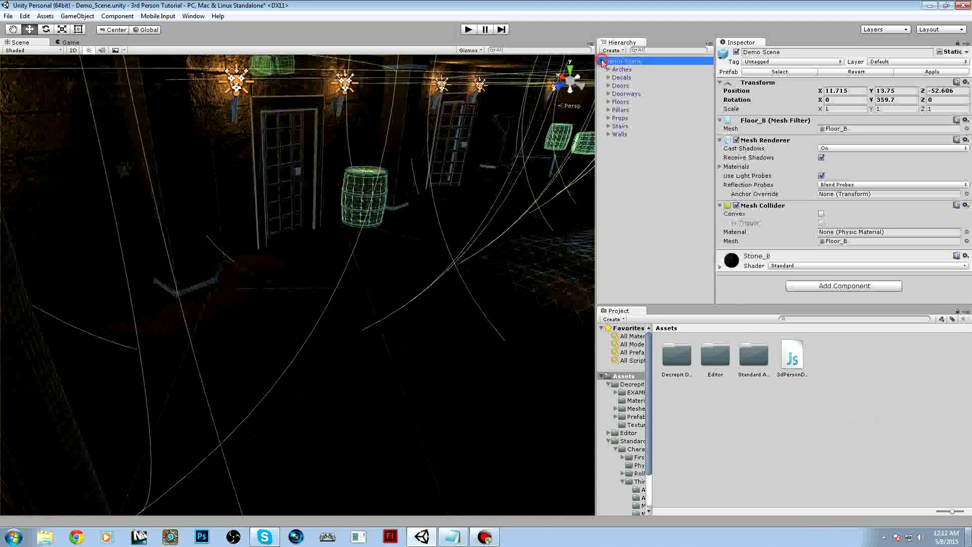
{"action": "left_click", "coordinate": [632, 145]}
{"action": "left_click", "coordinate": [651, 225]}
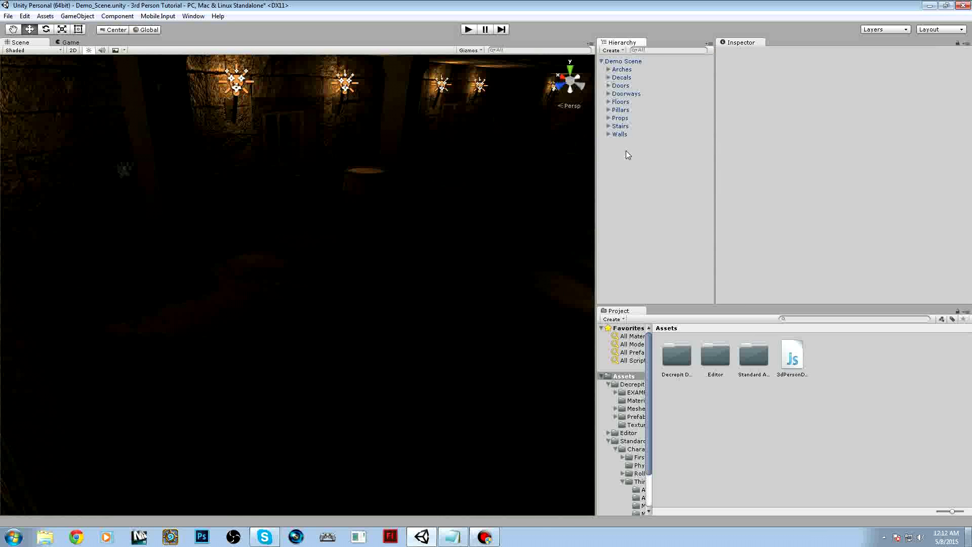
{"action": "left_click", "coordinate": [626, 150]}
{"action": "left_click", "coordinate": [604, 58]}
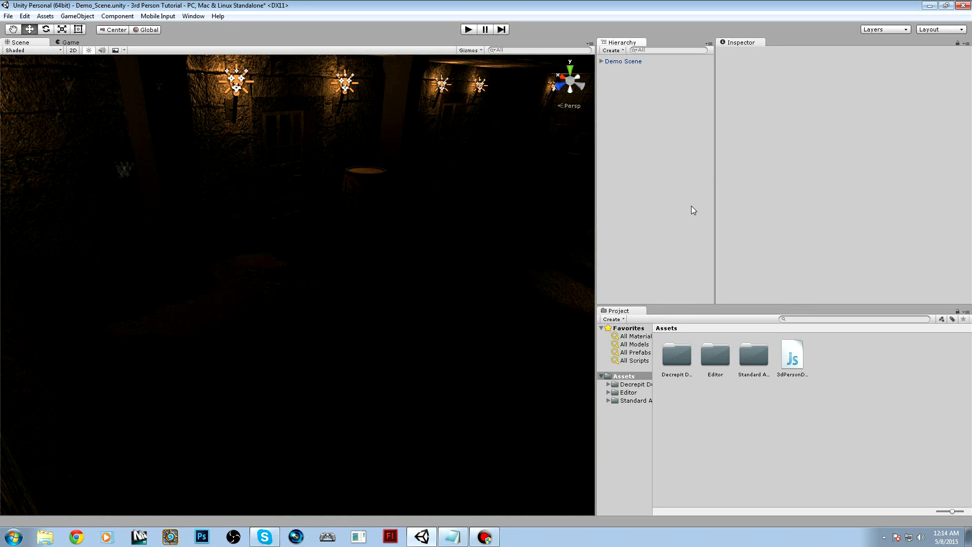
Look over Demo Scene's child groups once more and fold the hierarchy back up.
{"action": "left_click", "coordinate": [601, 61]}
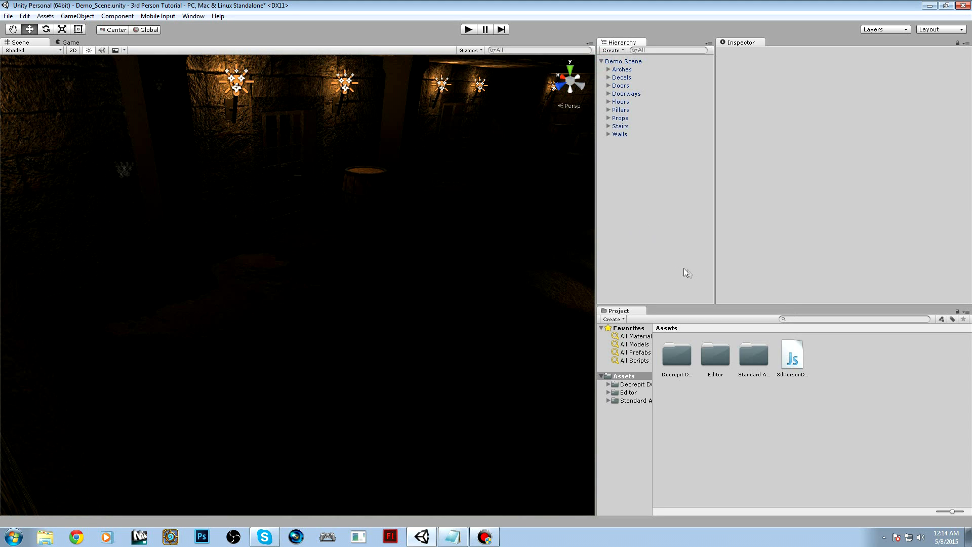
{"action": "left_click", "coordinate": [611, 150]}
{"action": "left_click", "coordinate": [601, 61]}
{"action": "left_click", "coordinate": [656, 178]}
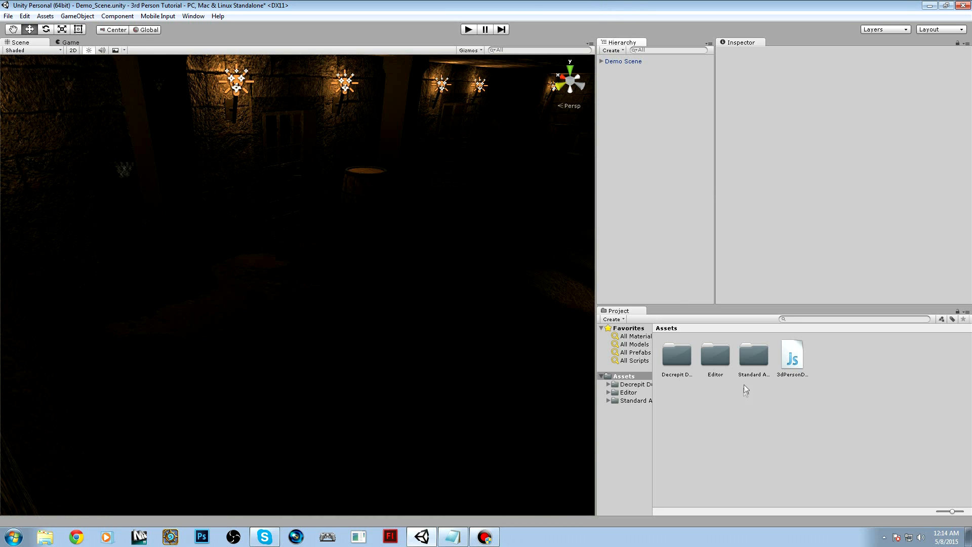
Add the ThirdPersonController prefab from Standard Assets > Characters > ThirdPersonCharacter > Prefabs to the hierarchy and frame it in the Scene view.
{"action": "double_click", "coordinate": [750, 358]}
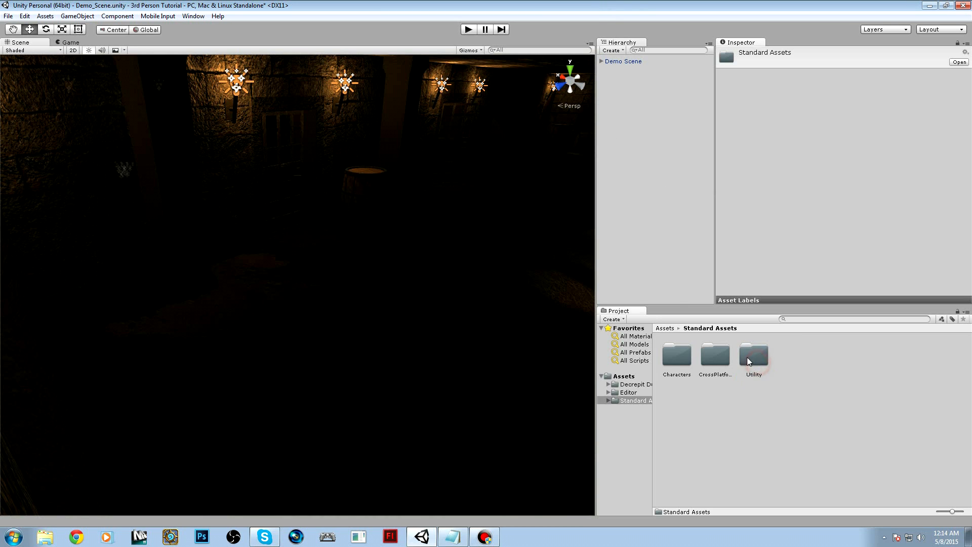
{"action": "double_click", "coordinate": [668, 362]}
{"action": "double_click", "coordinate": [800, 365]}
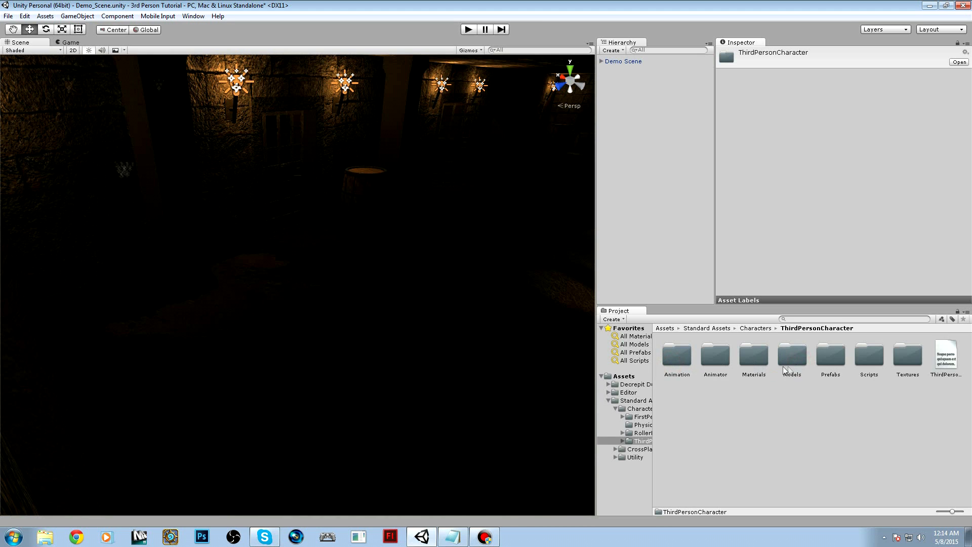
{"action": "double_click", "coordinate": [826, 363]}
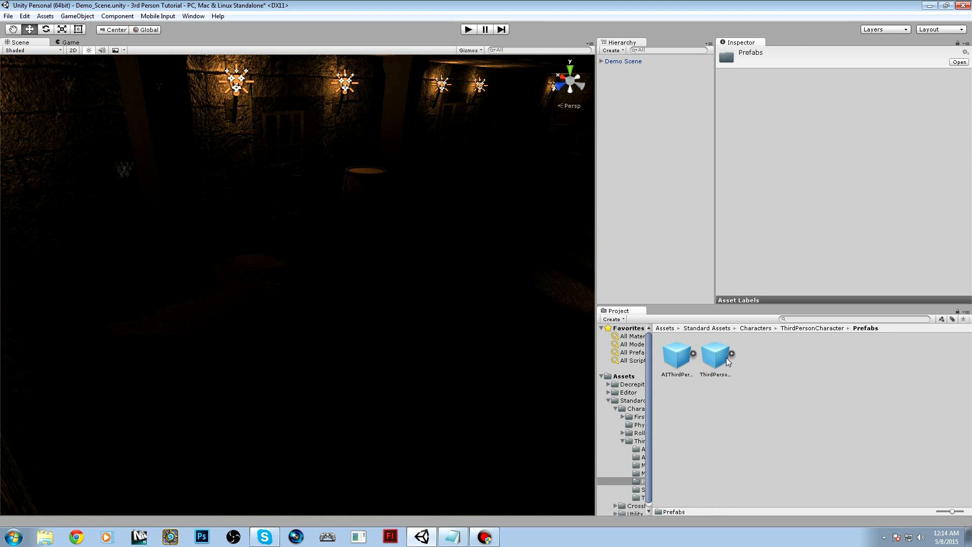
{"action": "left_click_drag", "start_coordinate": [726, 358], "coordinate": [633, 214]}
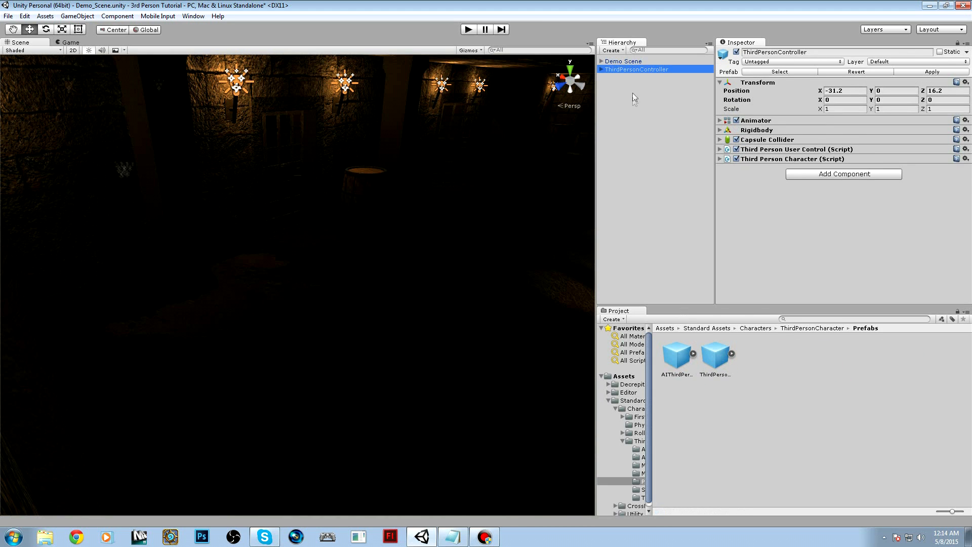
{"action": "key", "text": "f"}
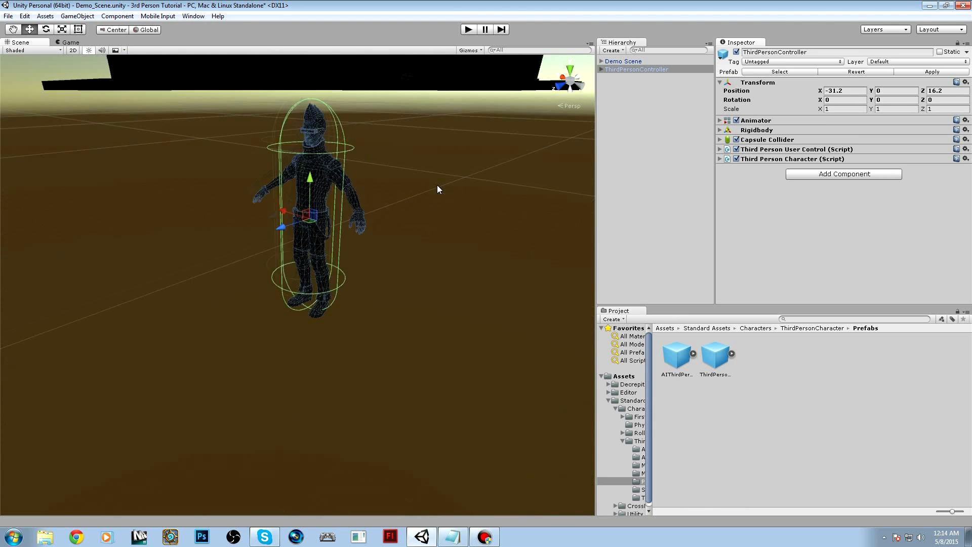
Set the ThirdPersonController's X and Z position to 0.
{"action": "double_click", "coordinate": [637, 70]}
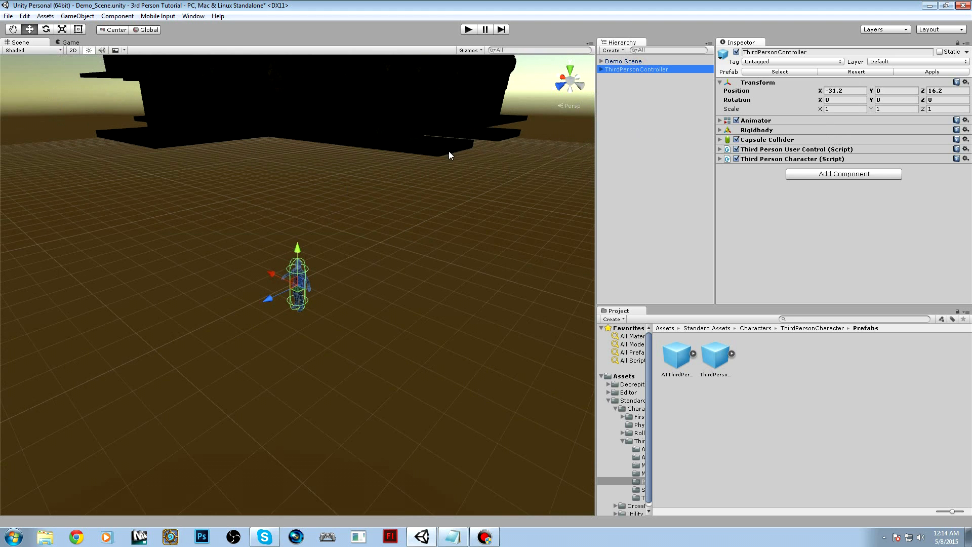
{"action": "middle_click_drag", "start_coordinate": [449, 152], "coordinate": [420, 256]}
{"action": "left_click", "coordinate": [843, 90]}
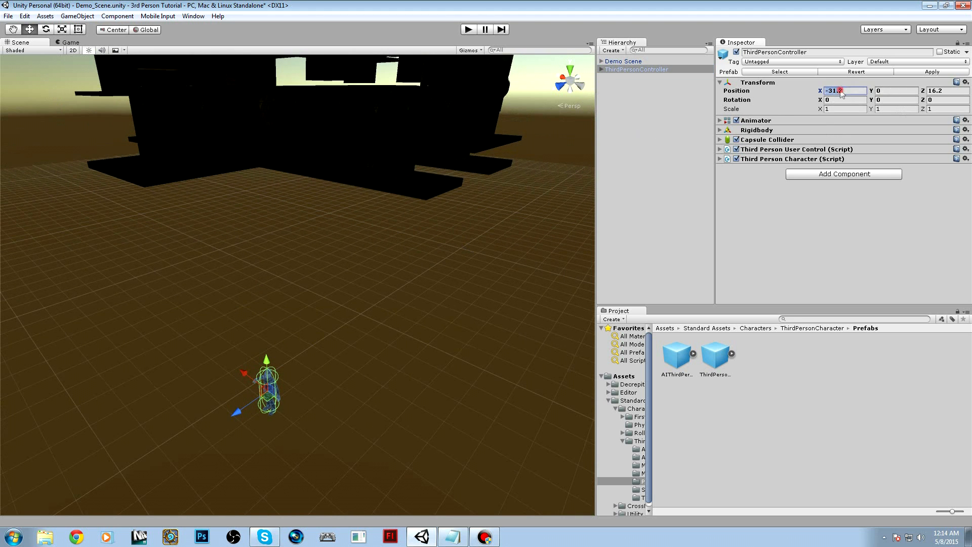
{"action": "type", "text": "0"}
{"action": "left_click", "coordinate": [941, 91]}
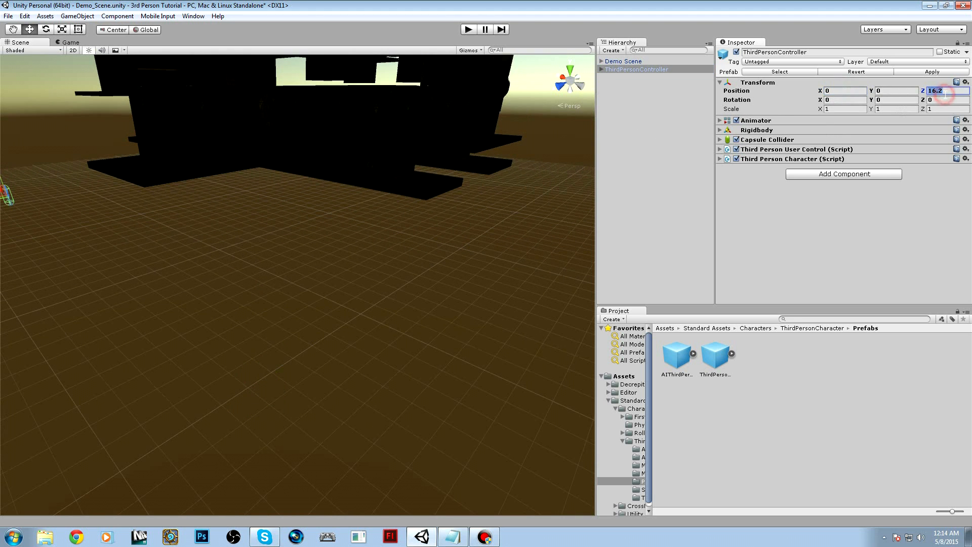
{"action": "type", "text": "0"}
Move the ThirdPersonController up into the dungeon corridor, to about Y 3.52 and Z -3.53.
{"action": "double_click", "coordinate": [639, 71]}
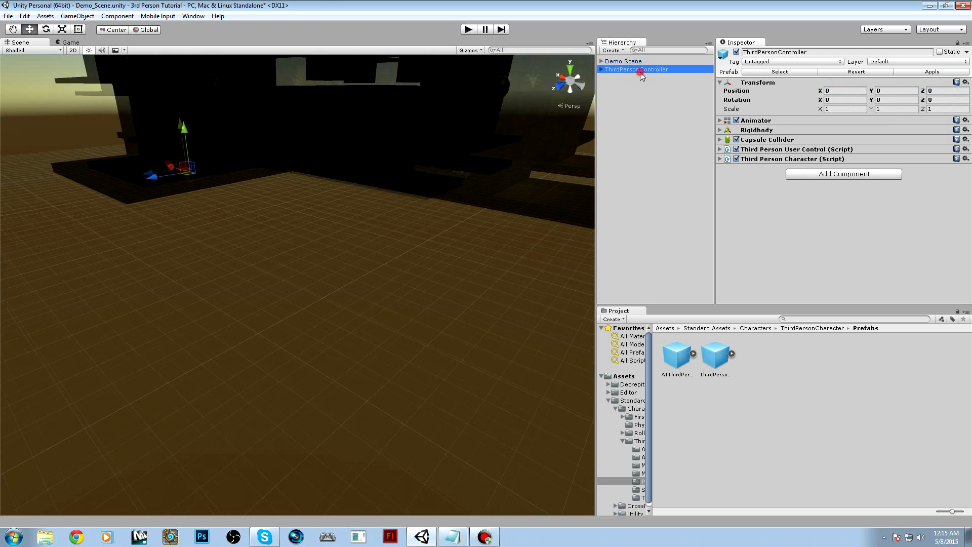
{"action": "middle_click_drag", "start_coordinate": [353, 189], "coordinate": [283, 283]}
{"action": "scroll", "coordinate": [282, 283], "scroll_direction": "down", "scroll_amount": 1}
{"action": "scroll", "coordinate": [283, 284], "scroll_direction": "down", "scroll_amount": 5}
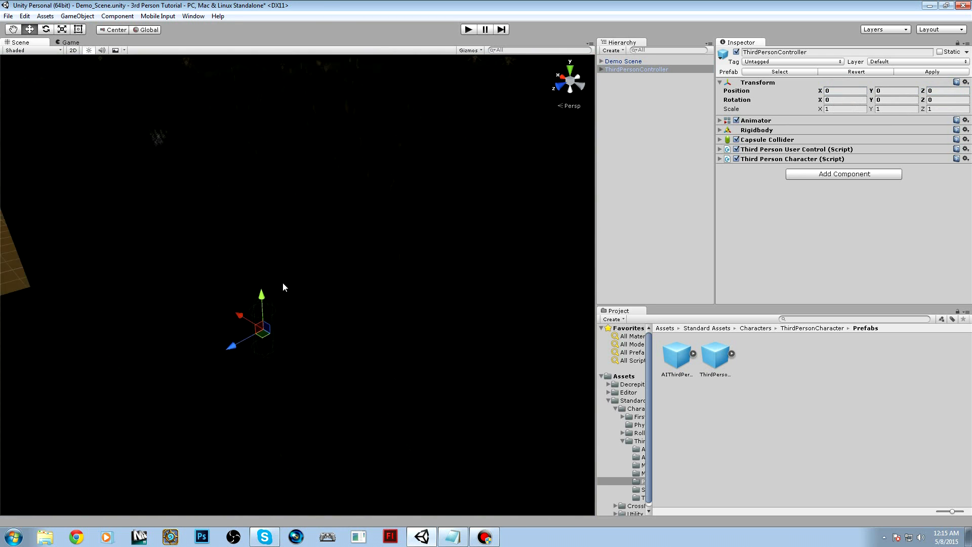
{"action": "scroll", "coordinate": [283, 284], "scroll_direction": "up", "scroll_amount": 2}
{"action": "left_click_drag", "start_coordinate": [254, 303], "coordinate": [248, 99]}
{"action": "middle_click_drag", "start_coordinate": [249, 127], "coordinate": [306, 366]}
{"action": "left_click_drag", "start_coordinate": [258, 393], "coordinate": [375, 303]}
{"action": "key", "text": "f"}
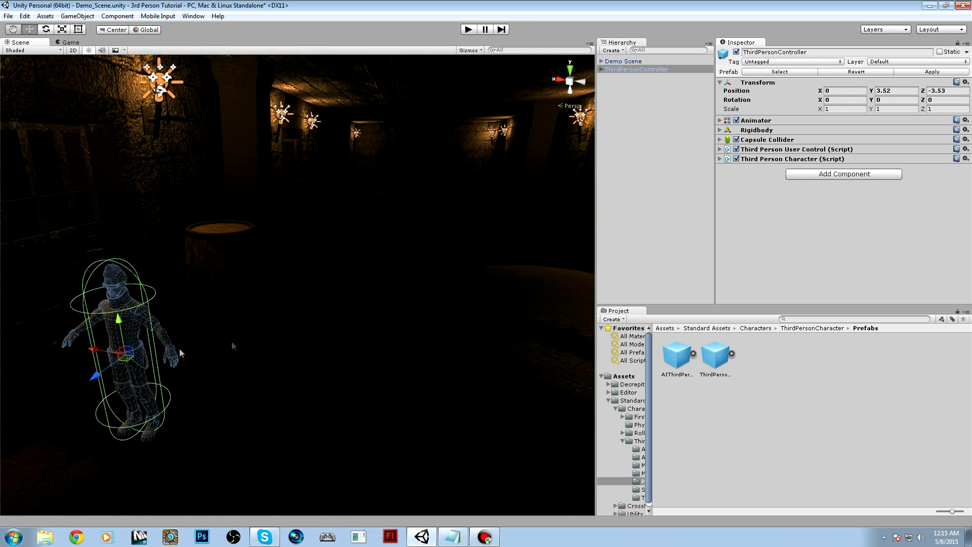
Shift the ThirdPersonController along X to about -2.41, switching scene lighting off while placing it and back on.
{"action": "left_click_drag", "start_coordinate": [92, 352], "coordinate": [350, 376]}
{"action": "scroll", "coordinate": [348, 349], "scroll_direction": "down", "scroll_amount": 2}
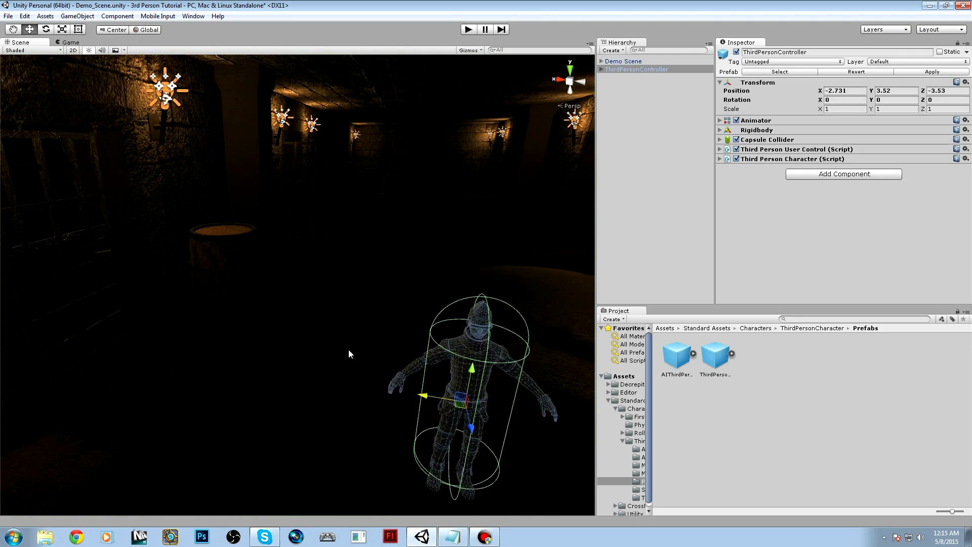
{"action": "middle_click_drag", "start_coordinate": [348, 350], "coordinate": [308, 293]}
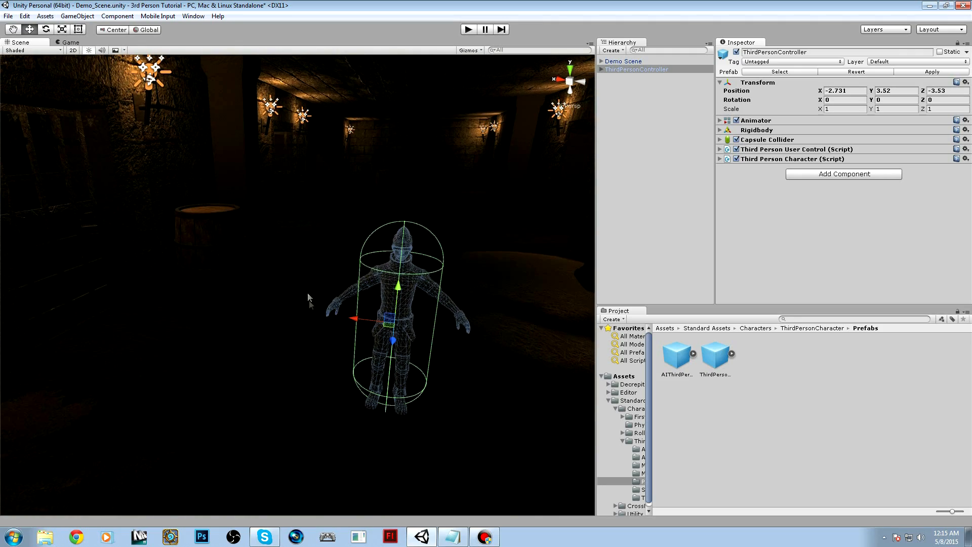
{"action": "left_click", "coordinate": [89, 51]}
{"action": "middle_click_drag", "start_coordinate": [367, 205], "coordinate": [435, 175]}
{"action": "left_click_drag", "start_coordinate": [411, 254], "coordinate": [366, 251]}
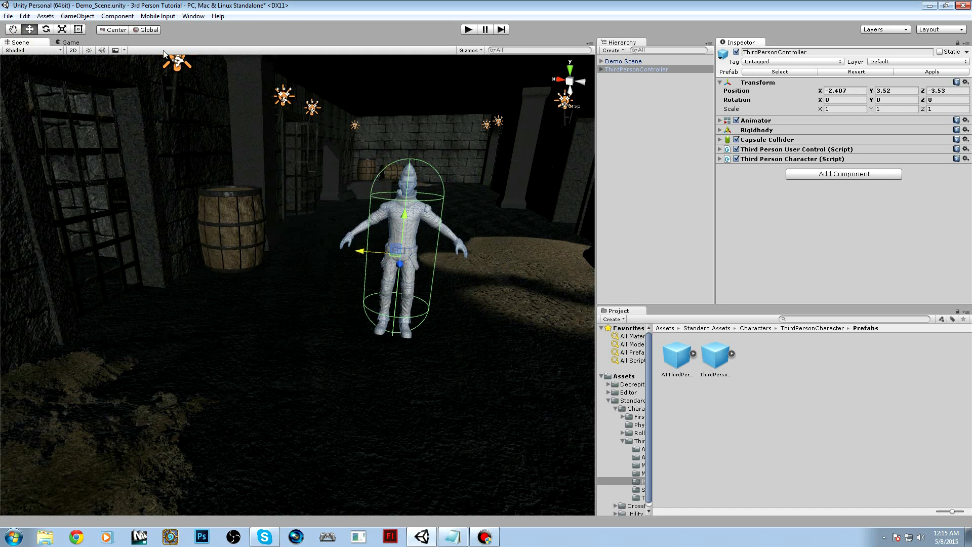
{"action": "left_click", "coordinate": [89, 50]}
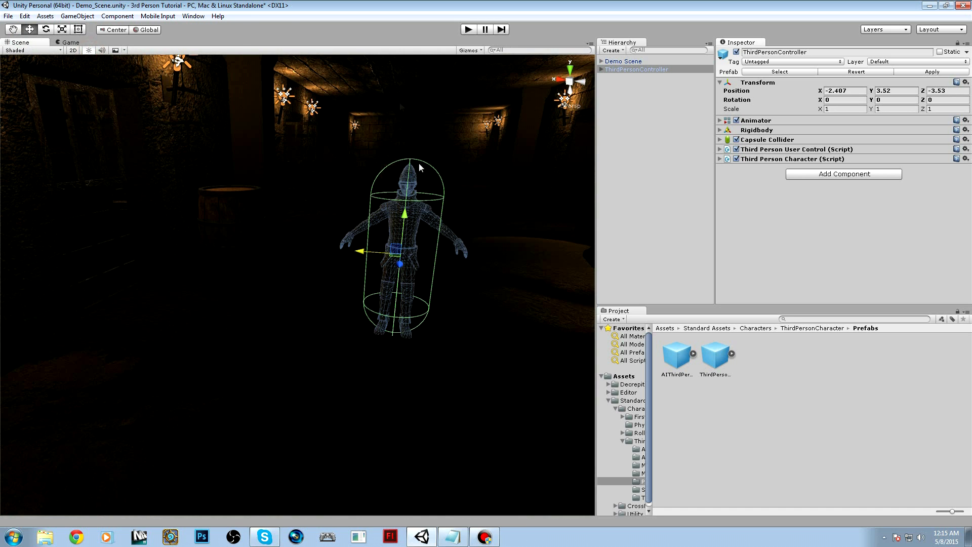
Add a directional light to the scene and raise its intensity to about 3.52.
{"action": "left_click", "coordinate": [77, 16]}
{"action": "mouse_move", "coordinate": [94, 54]}
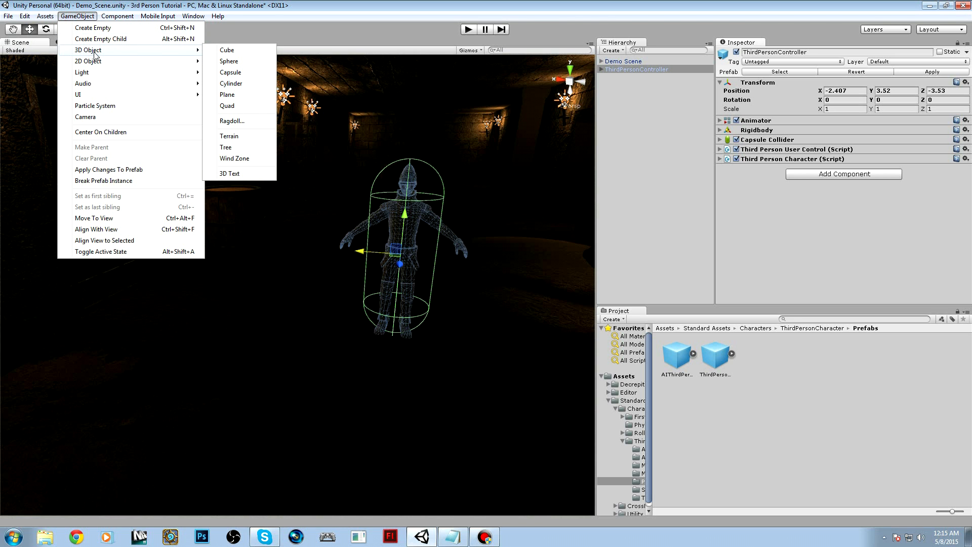
{"action": "mouse_move", "coordinate": [95, 76]}
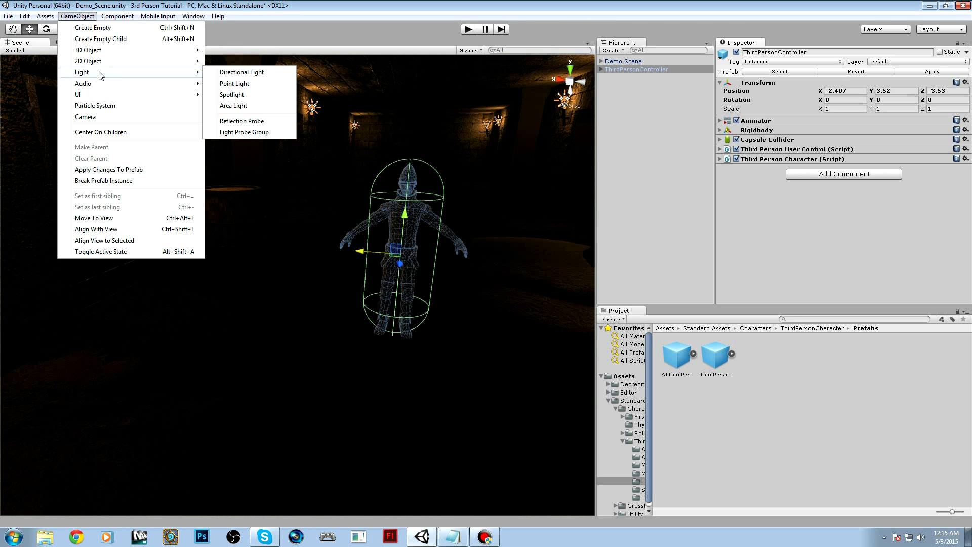
{"action": "left_click", "coordinate": [242, 72]}
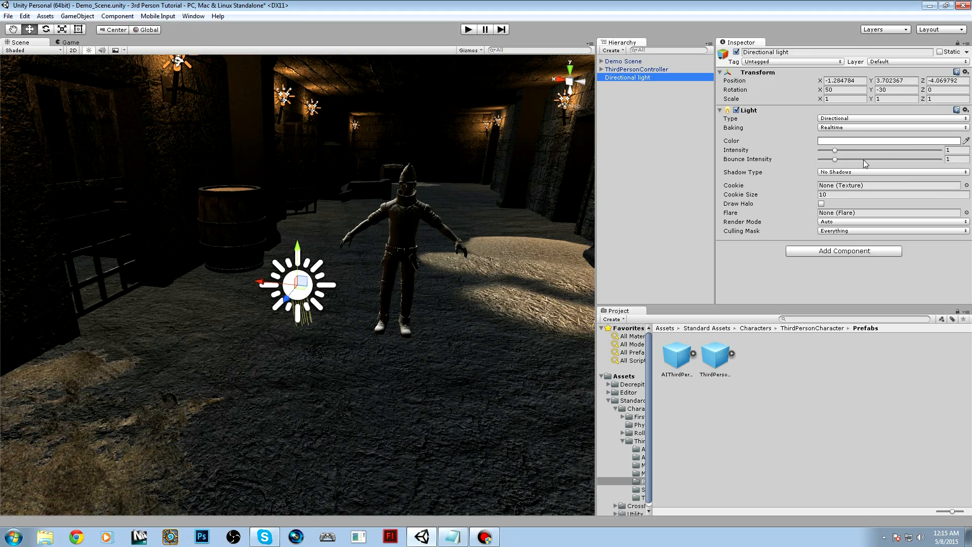
{"action": "left_click", "coordinate": [835, 151]}
{"action": "left_click_drag", "start_coordinate": [836, 153], "coordinate": [875, 157]}
Review the Directional light, ThirdPersonController and Demo Scene objects in the hierarchy, ending with nothing selected.
{"action": "left_click", "coordinate": [655, 135]}
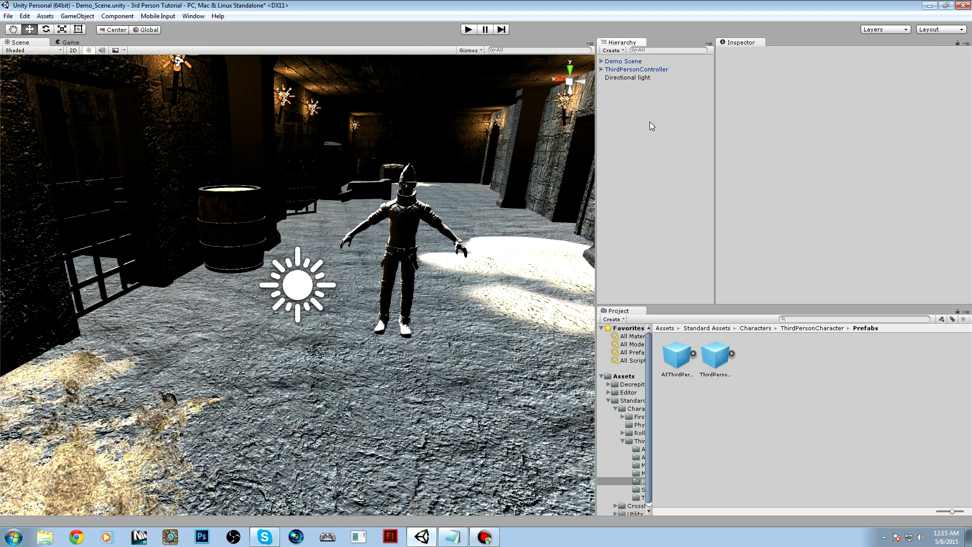
{"action": "left_click", "coordinate": [646, 78]}
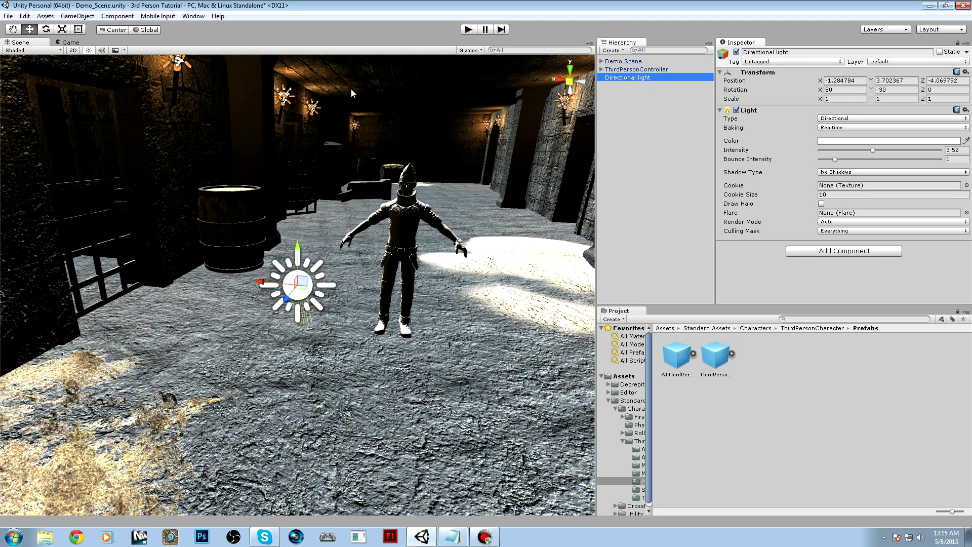
{"action": "left_click", "coordinate": [602, 151]}
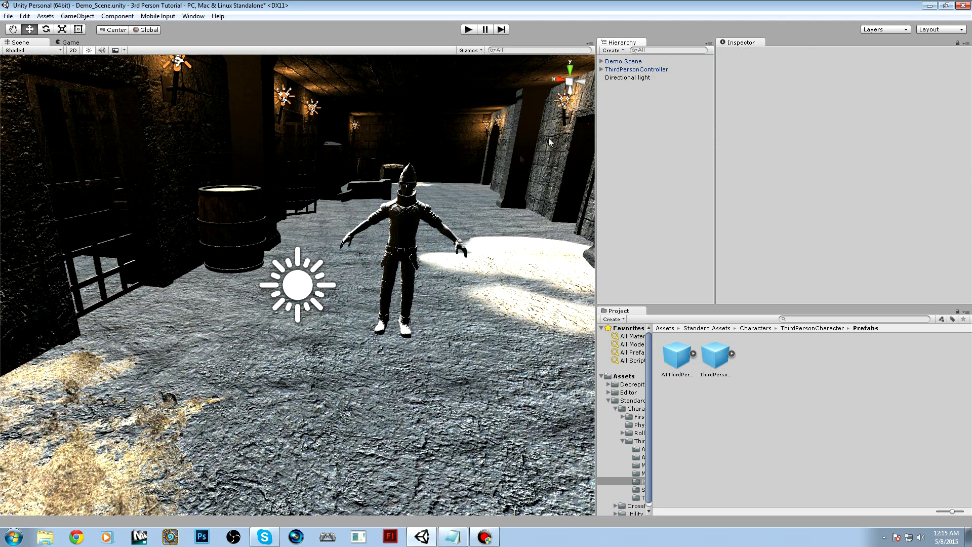
{"action": "left_click", "coordinate": [648, 70]}
{"action": "left_click", "coordinate": [639, 61]}
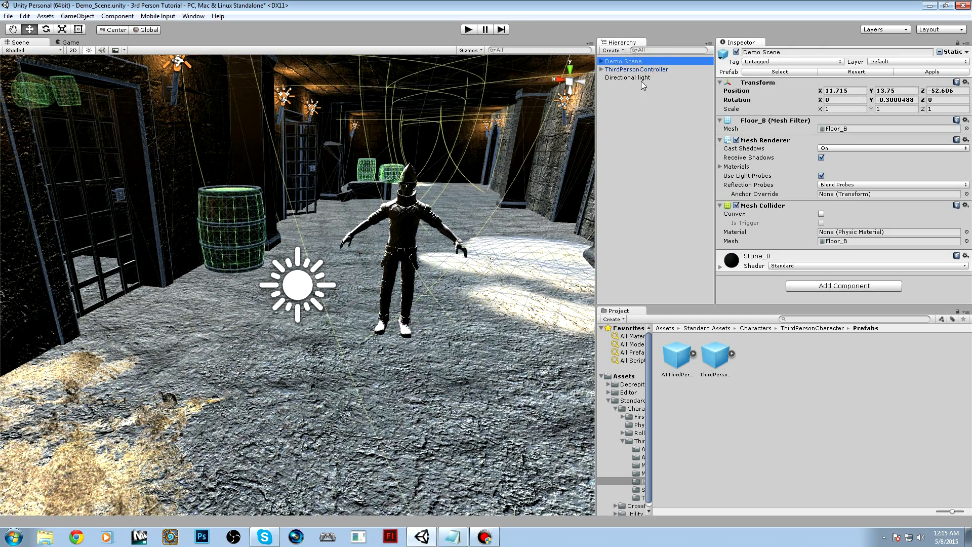
{"action": "left_click", "coordinate": [641, 82]}
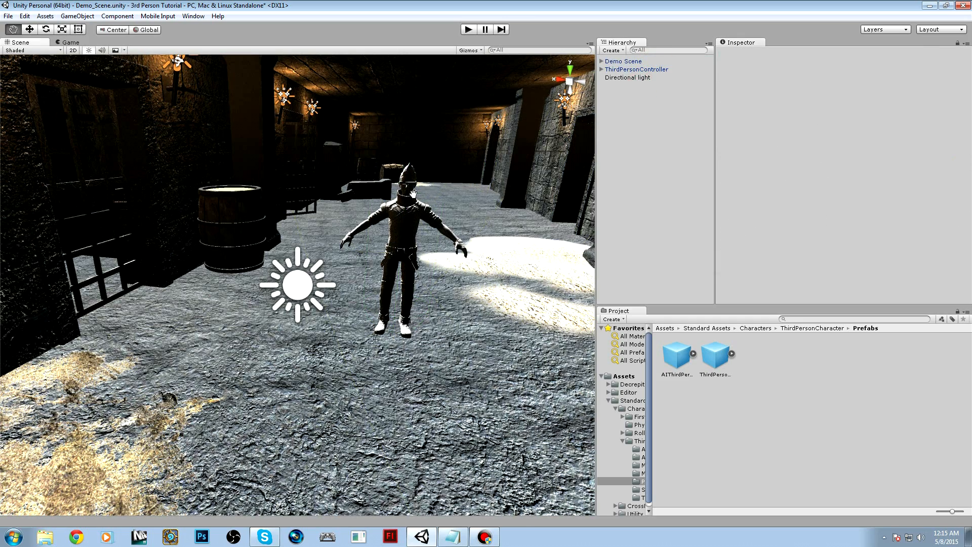
Create a camera, tag it MainCamera and name it ThirdPersonCamera.
{"action": "middle_click_drag", "start_coordinate": [441, 170], "coordinate": [366, 225]}
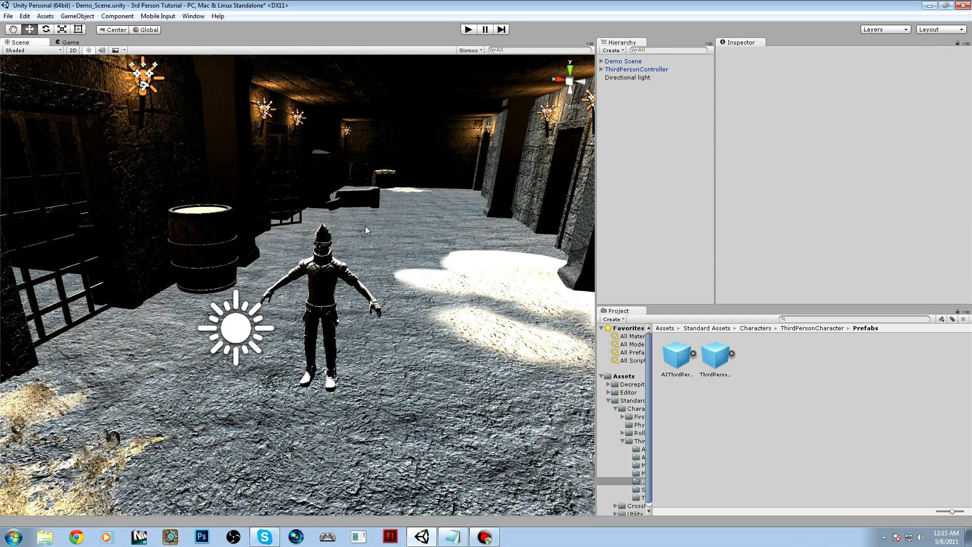
{"action": "left_click", "coordinate": [77, 16]}
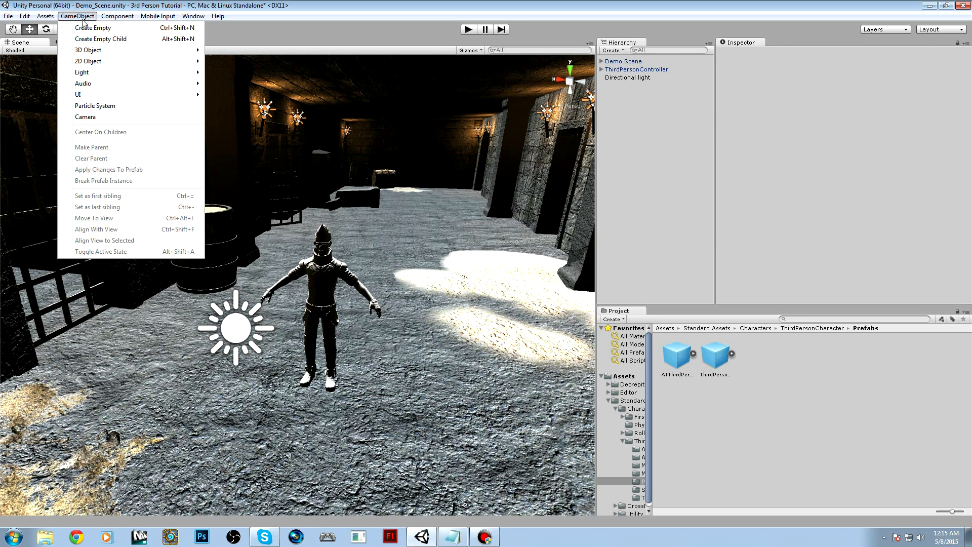
{"action": "left_click", "coordinate": [81, 117]}
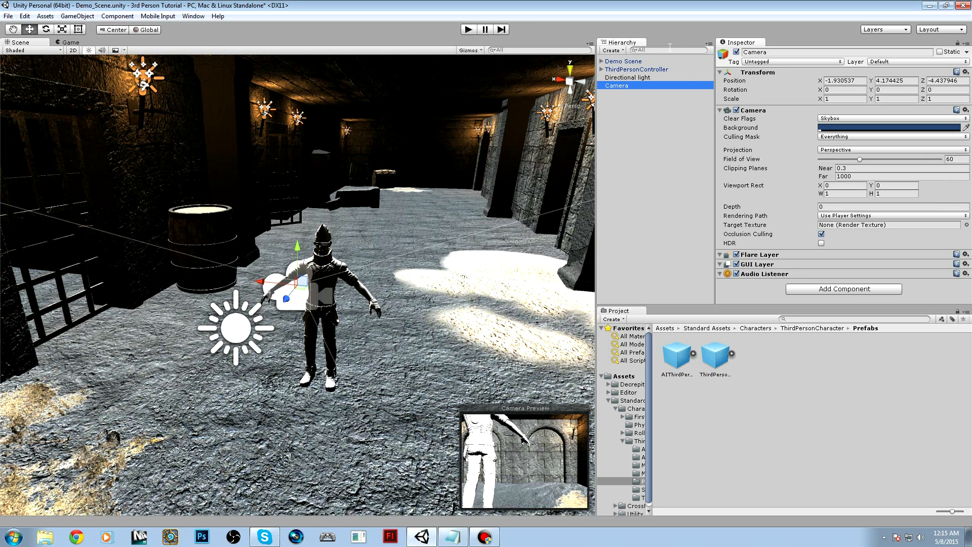
{"action": "left_click", "coordinate": [758, 62]}
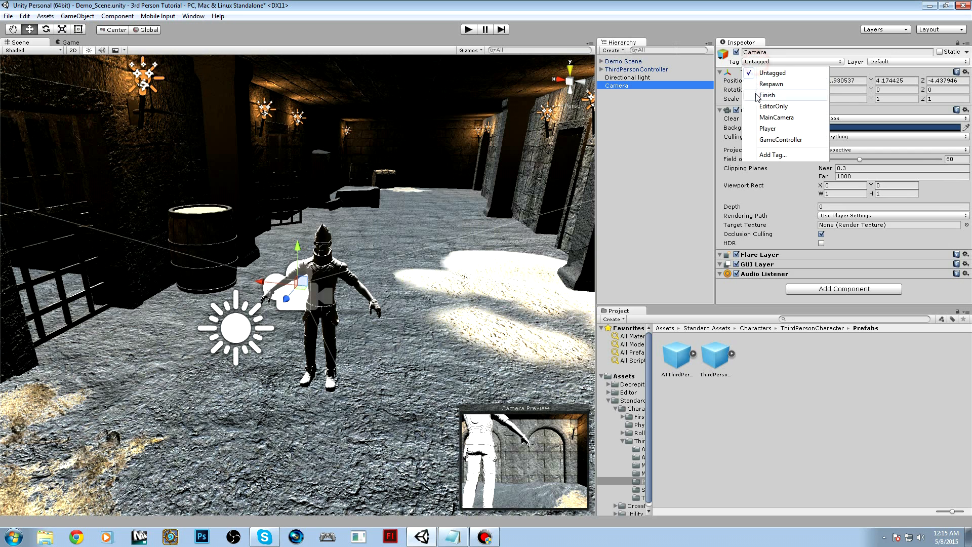
{"action": "left_click", "coordinate": [759, 122]}
{"action": "left_click", "coordinate": [769, 52]}
{"action": "type", "text": "Thir"}
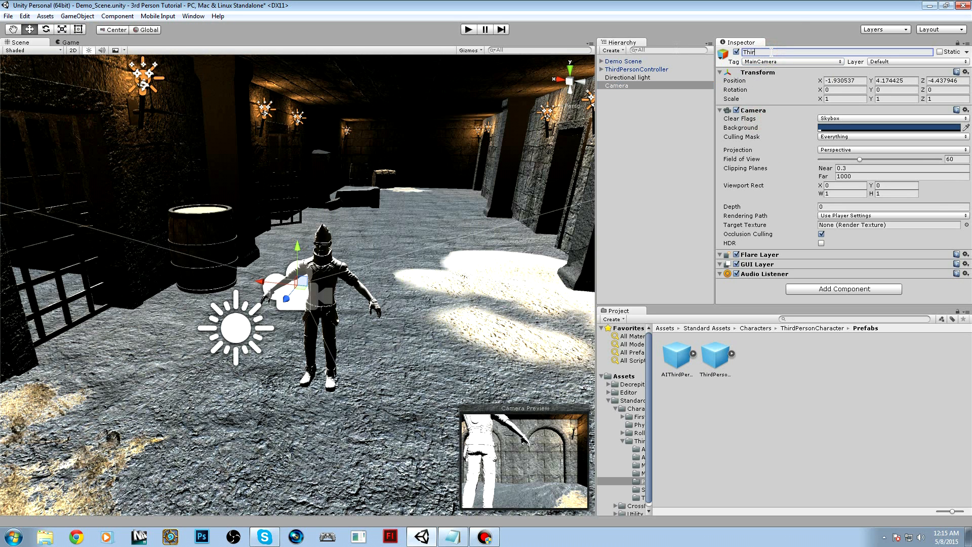
{"action": "type", "text": "dPersonCamera"}
{"action": "key", "text": "Return"}
Move ThirdPersonCamera back from the character to about X -2.31, Y 4.43, Z -7.35, with the Game view docked beside the Scene view.
{"action": "middle_click_drag", "start_coordinate": [326, 287], "coordinate": [288, 328]}
{"action": "left_click_drag", "start_coordinate": [252, 340], "coordinate": [262, 327]}
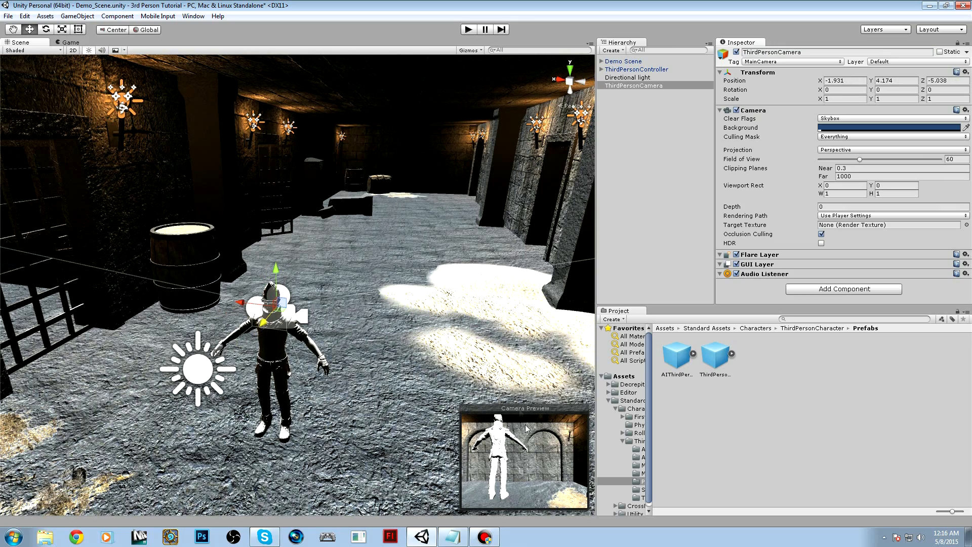
{"action": "left_click_drag", "start_coordinate": [71, 43], "coordinate": [505, 144]}
{"action": "left_click_drag", "start_coordinate": [395, 142], "coordinate": [323, 170]}
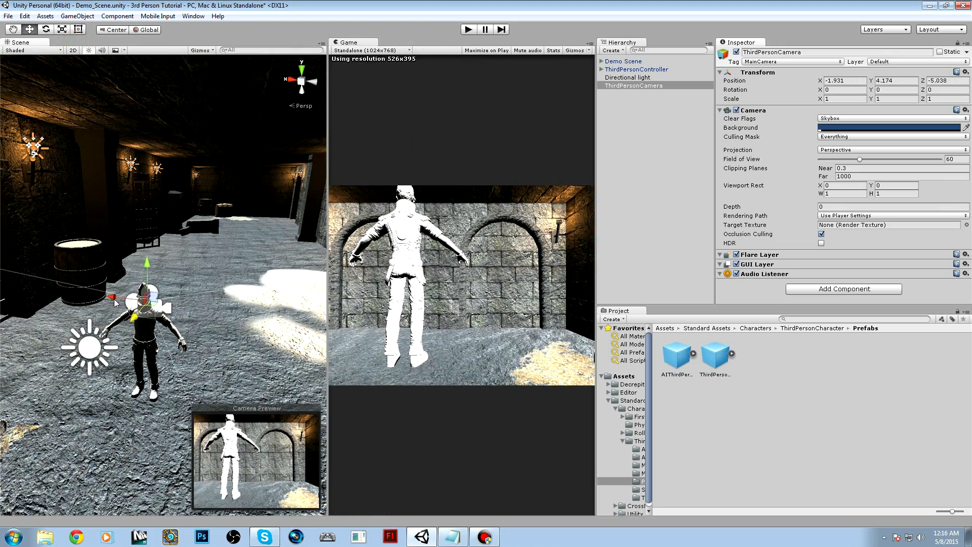
{"action": "left_click_drag", "start_coordinate": [114, 302], "coordinate": [168, 292]}
{"action": "left_click_drag", "start_coordinate": [186, 248], "coordinate": [180, 262]}
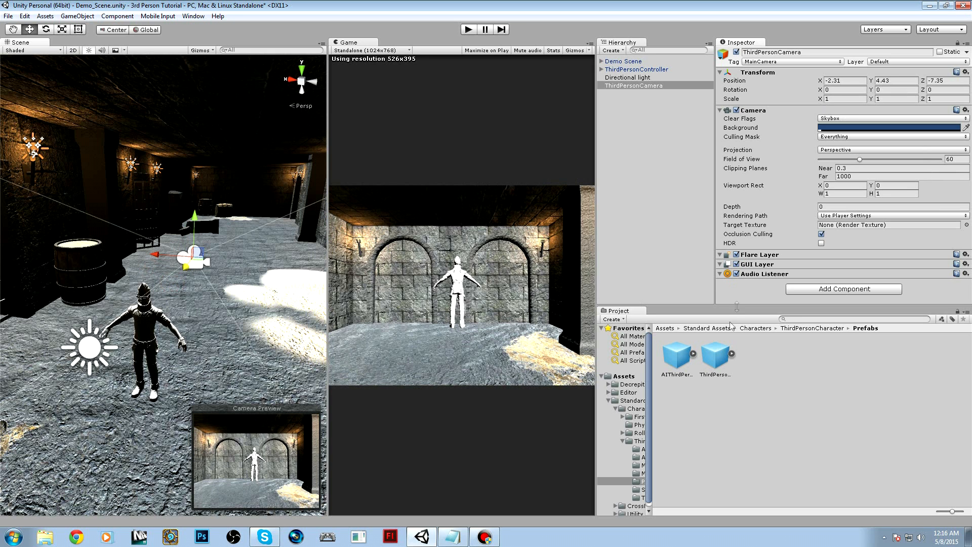
Attach the 3dPersonDeluxe script from the Assets folder to ThirdPersonCamera and check its Target setting.
{"action": "left_click", "coordinate": [664, 328]}
{"action": "left_click_drag", "start_coordinate": [792, 356], "coordinate": [778, 295]}
{"action": "scroll", "coordinate": [782, 289], "scroll_direction": "down", "scroll_amount": 5}
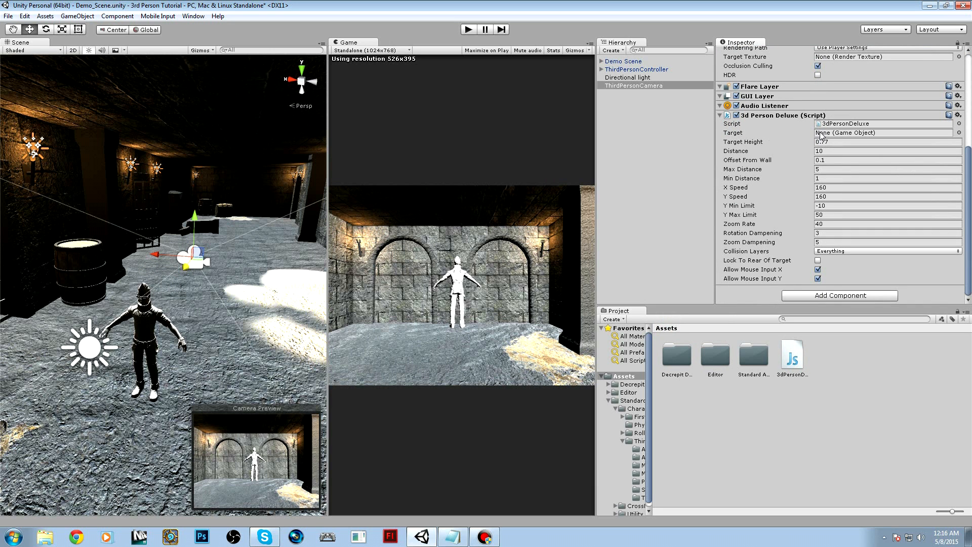
{"action": "left_click", "coordinate": [821, 133]}
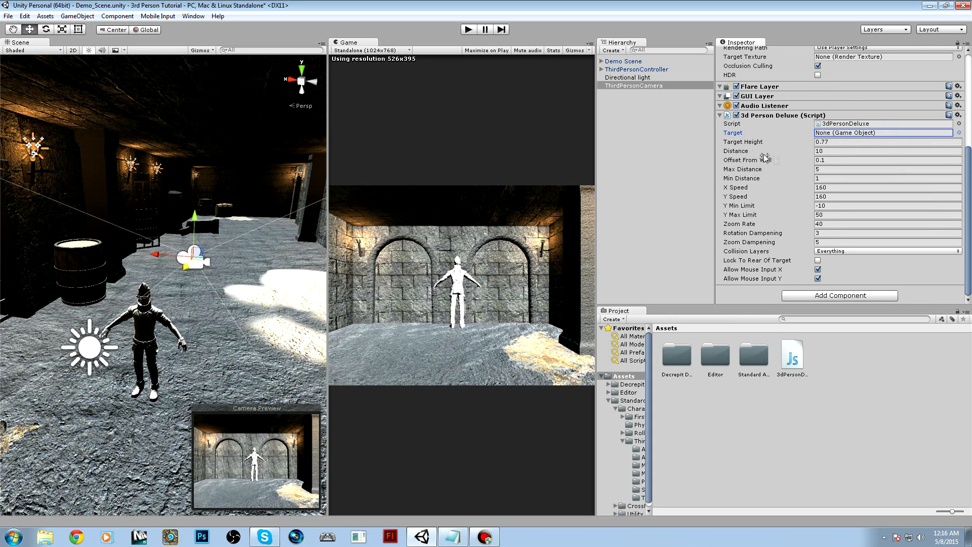
{"action": "scroll", "coordinate": [775, 157], "scroll_direction": "up", "scroll_amount": 3}
Tag ThirdPersonController as Player, then clear the selection.
{"action": "left_click", "coordinate": [658, 70]}
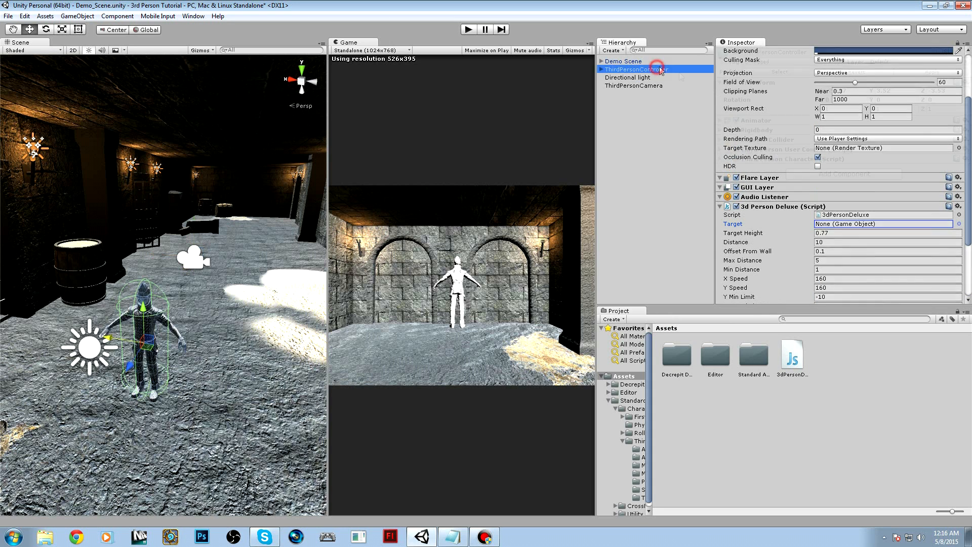
{"action": "left_click", "coordinate": [768, 61]}
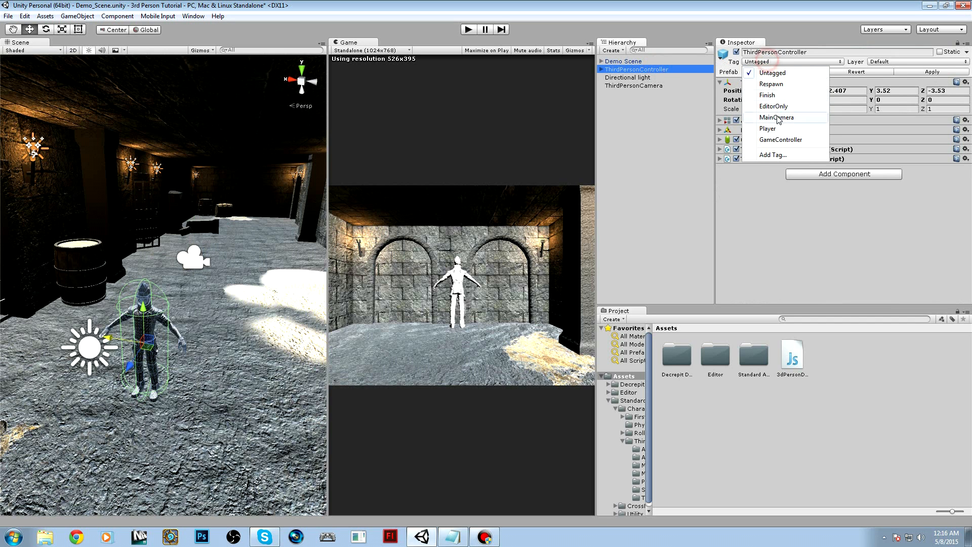
{"action": "left_click", "coordinate": [767, 125]}
{"action": "left_click", "coordinate": [669, 127]}
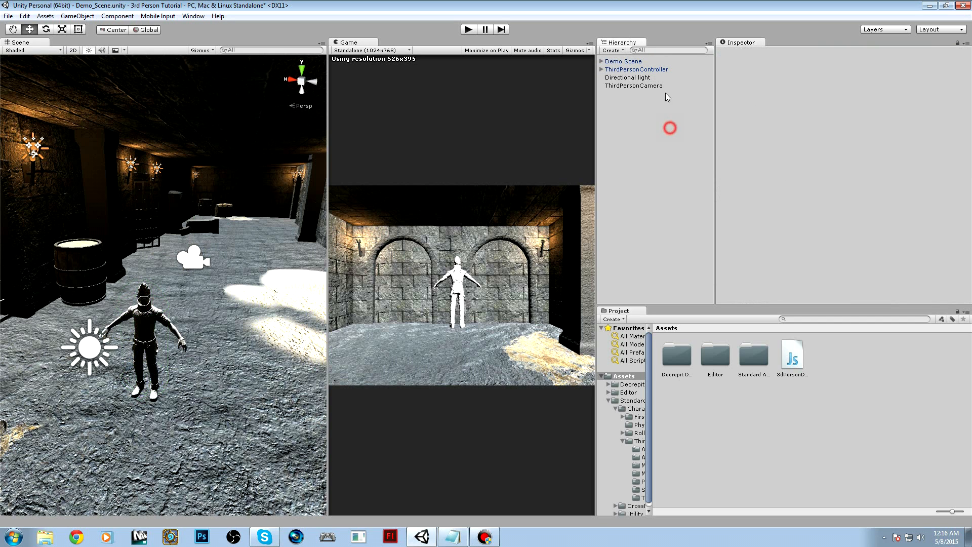
Play-test the follow camera by orbiting it, walking the character through the dungeon and jumping, then stop the game.
{"action": "left_click", "coordinate": [469, 29]}
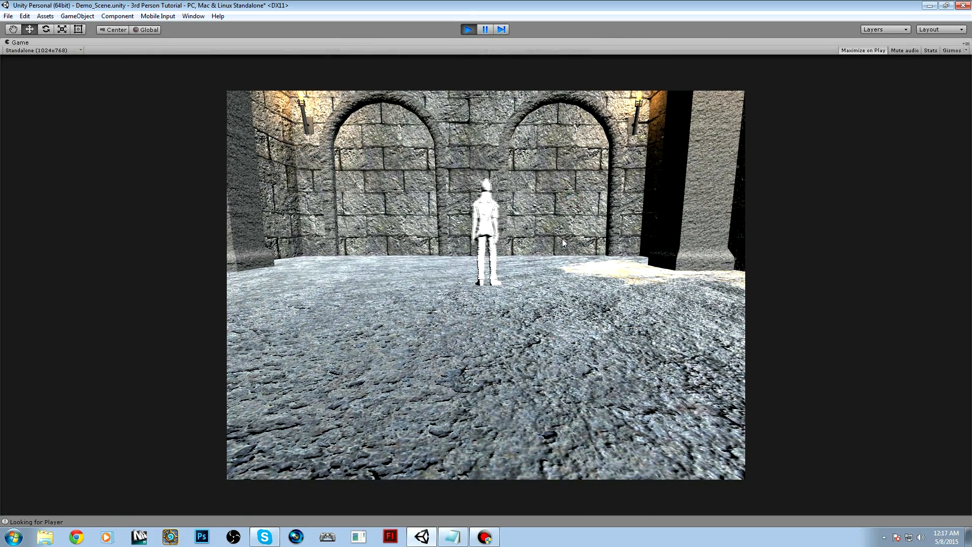
{"action": "mouse_move", "coordinate": [586, 177]}
{"action": "right_mouse_down"}
{"action": "mouse_move", "coordinate": [557, 225]}
{"action": "mouse_move", "coordinate": [423, 203]}
{"action": "mouse_move", "coordinate": [499, 225]}
{"action": "mouse_move", "coordinate": [569, 196]}
{"action": "mouse_move", "coordinate": [523, 156]}
{"action": "mouse_move", "coordinate": [469, 60]}
{"action": "right_mouse_up"}
{"action": "key", "text": "w"}
{"action": "key", "text": "space"}
{"action": "key", "text": "w"}
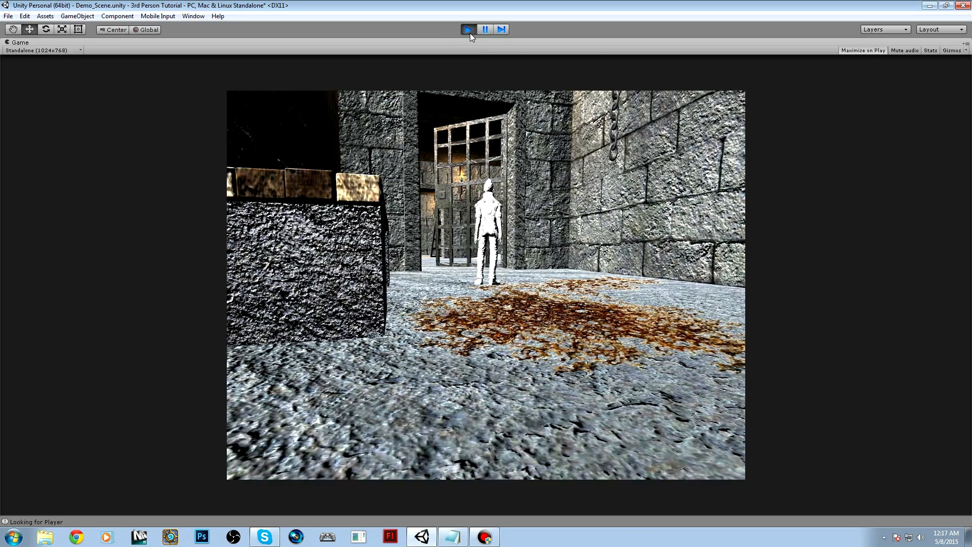
{"action": "left_click", "coordinate": [468, 30]}
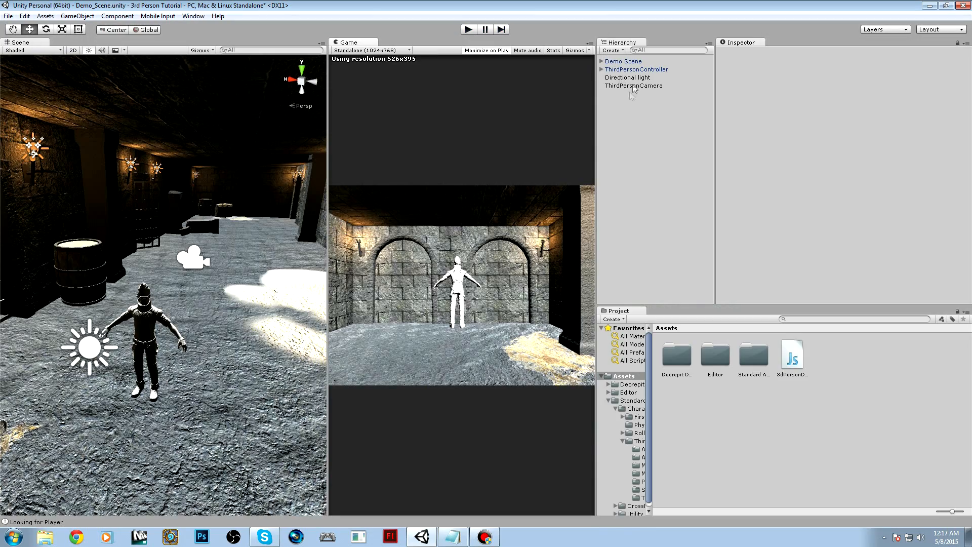
Scale ThirdPersonController to 2.2 on all three axes.
{"action": "left_click", "coordinate": [639, 71]}
{"action": "left_click", "coordinate": [831, 109]}
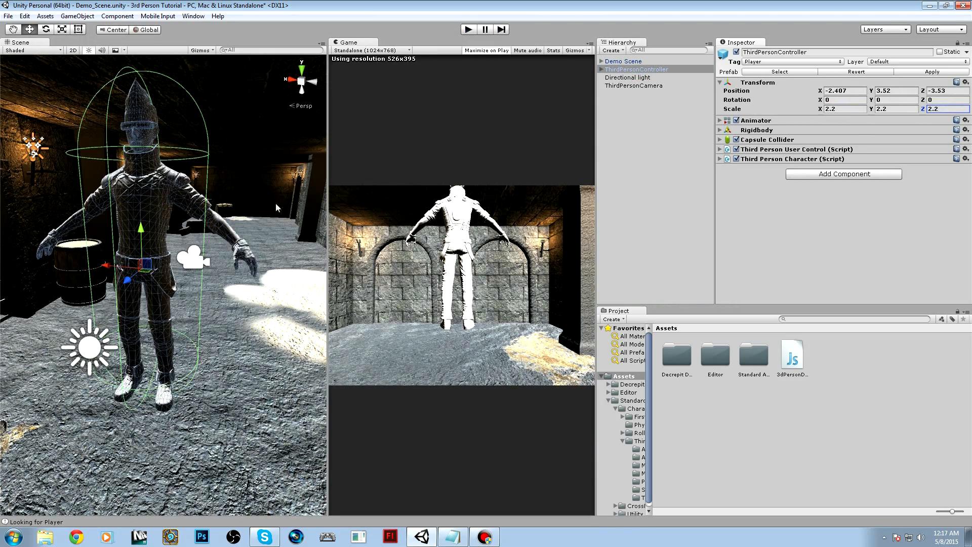
{"action": "scroll", "coordinate": [185, 229], "scroll_direction": "down", "scroll_amount": 3}
{"action": "right_click_drag", "start_coordinate": [188, 231], "coordinate": [203, 254]}
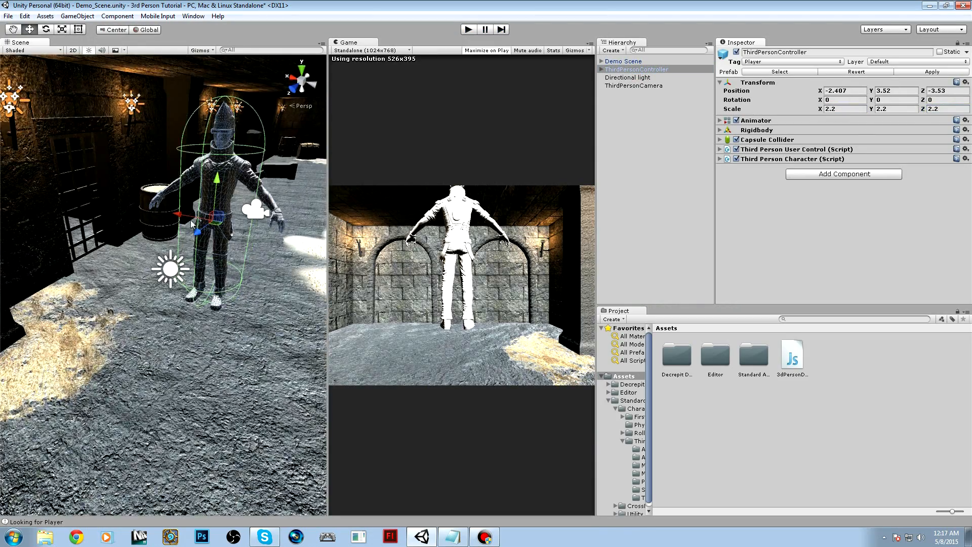
Move ThirdPersonController in front of the barred gate to compare its size, at about X 1.86, Y 2.61, Z -5.32.
{"action": "left_click_drag", "start_coordinate": [180, 218], "coordinate": [38, 189]}
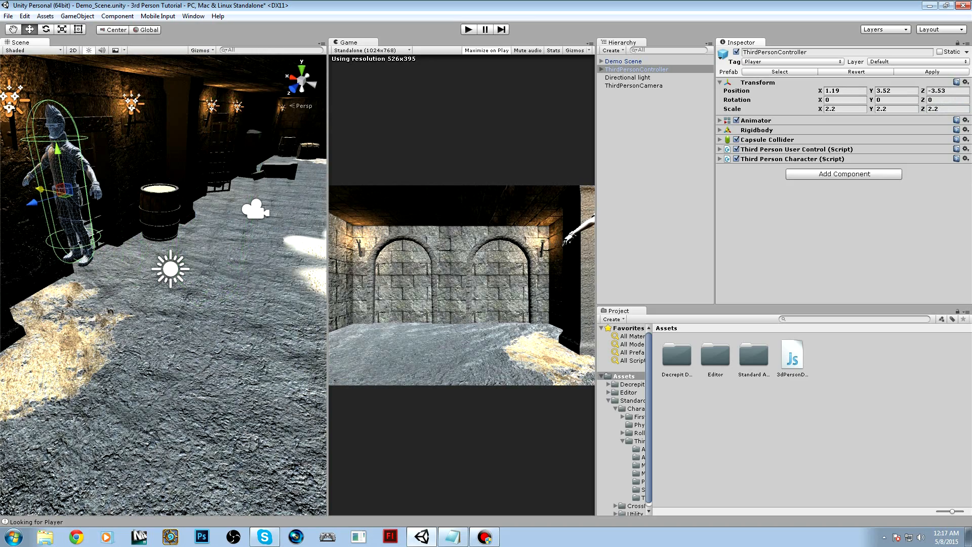
{"action": "middle_click_drag", "start_coordinate": [228, 249], "coordinate": [228, 288]}
{"action": "right_click_drag", "start_coordinate": [228, 288], "coordinate": [104, 289]}
{"action": "middle_click_drag", "start_coordinate": [105, 290], "coordinate": [0, 269]}
{"action": "left_click_drag", "start_coordinate": [190, 199], "coordinate": [215, 234]}
{"action": "left_click_drag", "start_coordinate": [174, 262], "coordinate": [185, 259]}
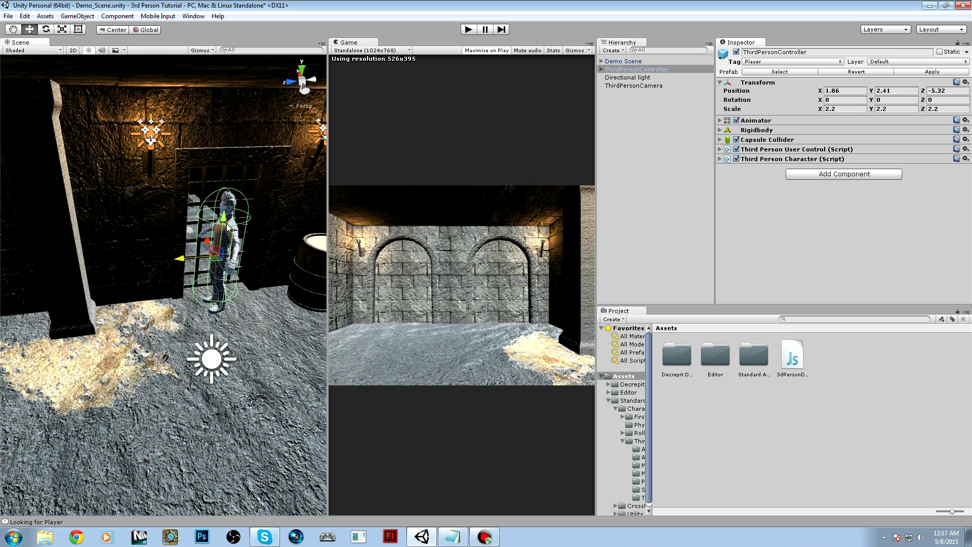
{"action": "left_click_drag", "start_coordinate": [226, 218], "coordinate": [227, 210]}
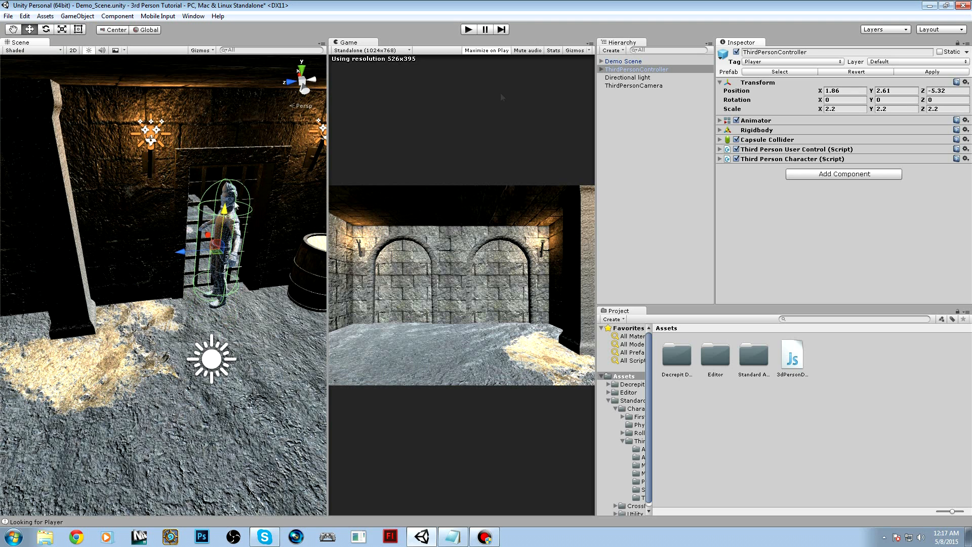
Set ThirdPersonController's scale to 2.4 on X, Y and Z.
{"action": "left_click", "coordinate": [854, 112]}
{"action": "type", "text": "2.4"}
{"action": "left_click", "coordinate": [913, 107]}
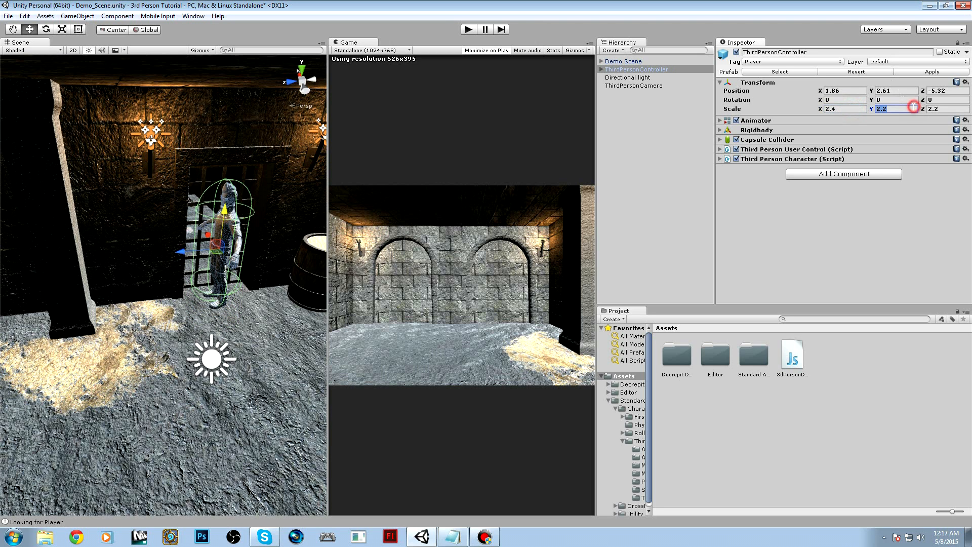
{"action": "type", "text": "2.4"}
{"action": "left_click", "coordinate": [944, 108]}
{"action": "type", "text": "2.4"}
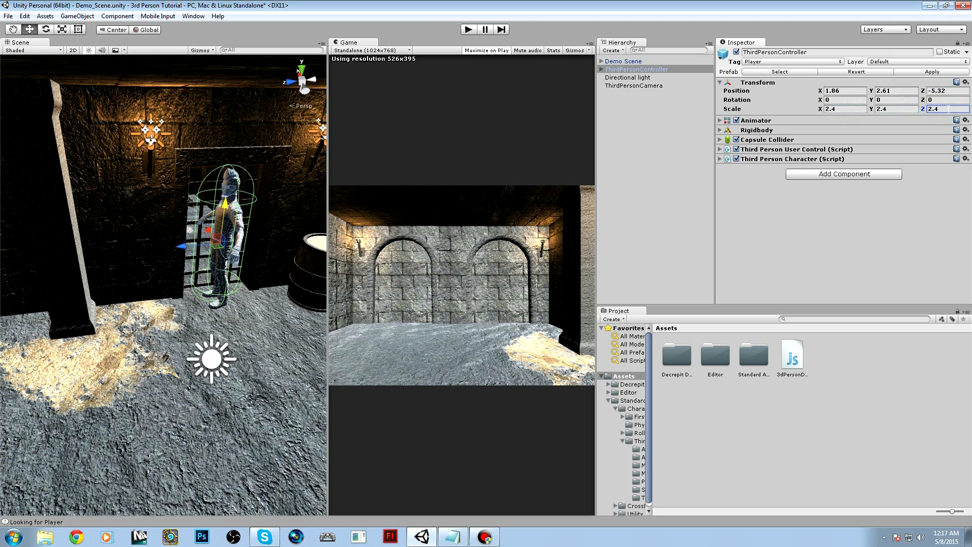
Move ThirdPersonController away from the gate back into the camera's view, to about X -1.725, Y 2.61, Z -1.43.
{"action": "left_click_drag", "start_coordinate": [254, 317], "coordinate": [229, 321], "text": "alt"}
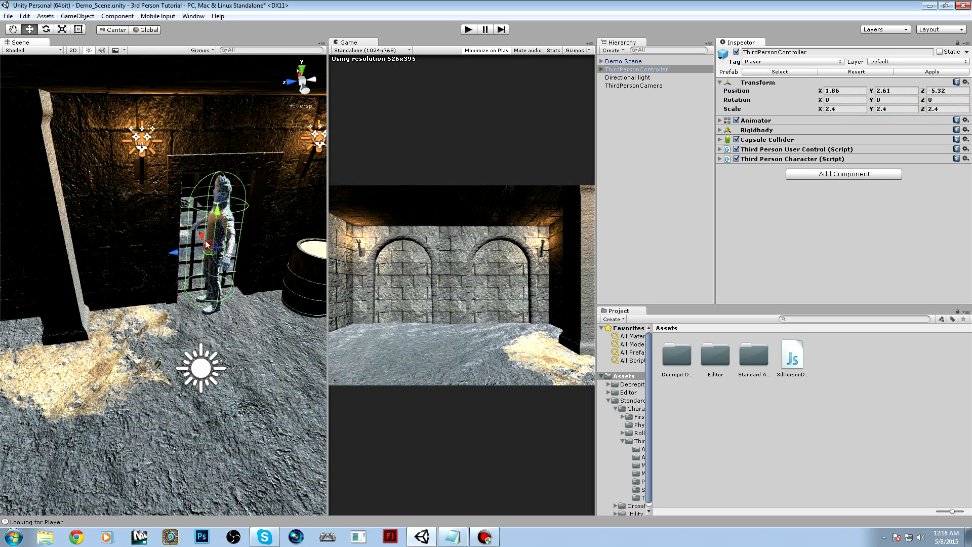
{"action": "left_click_drag", "start_coordinate": [201, 233], "coordinate": [263, 289]}
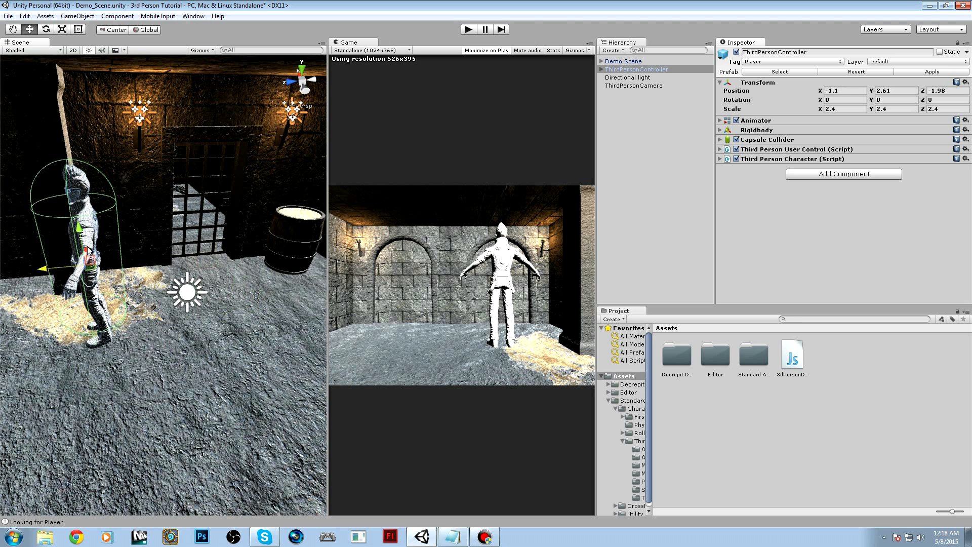
{"action": "left_click_drag", "start_coordinate": [87, 251], "coordinate": [56, 268]}
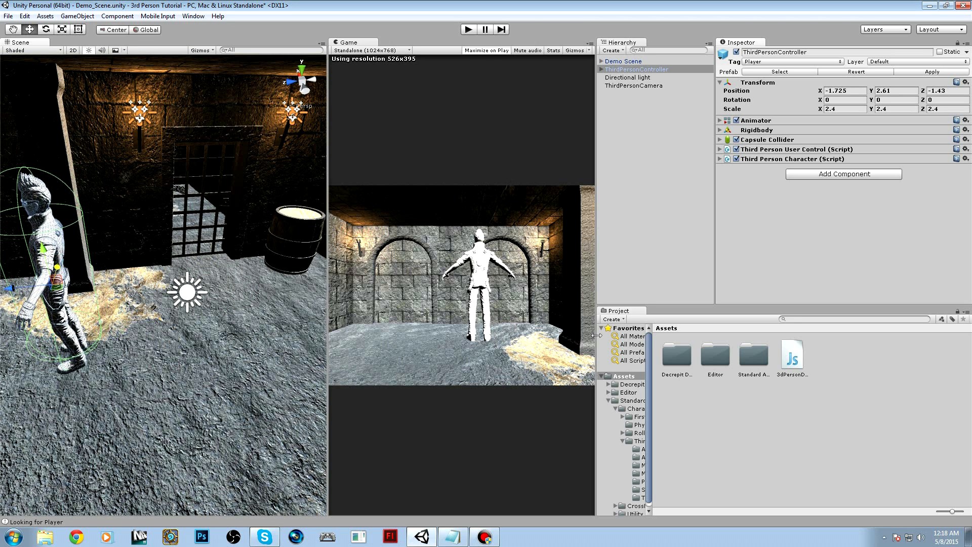
Play-test the enlarged character while orbiting the camera around it, then stop the game.
{"action": "left_click", "coordinate": [469, 31]}
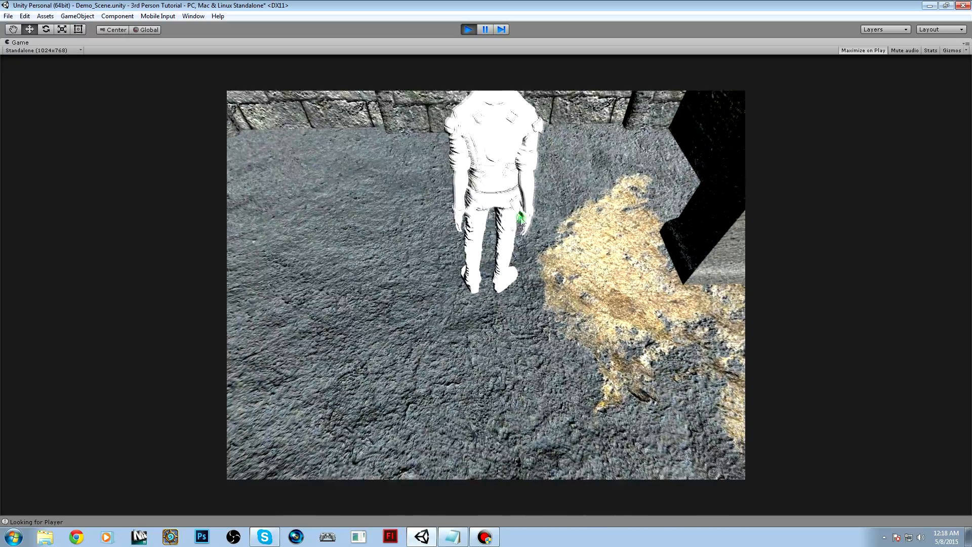
{"action": "right_click_drag", "start_coordinate": [520, 216], "coordinate": [542, 223]}
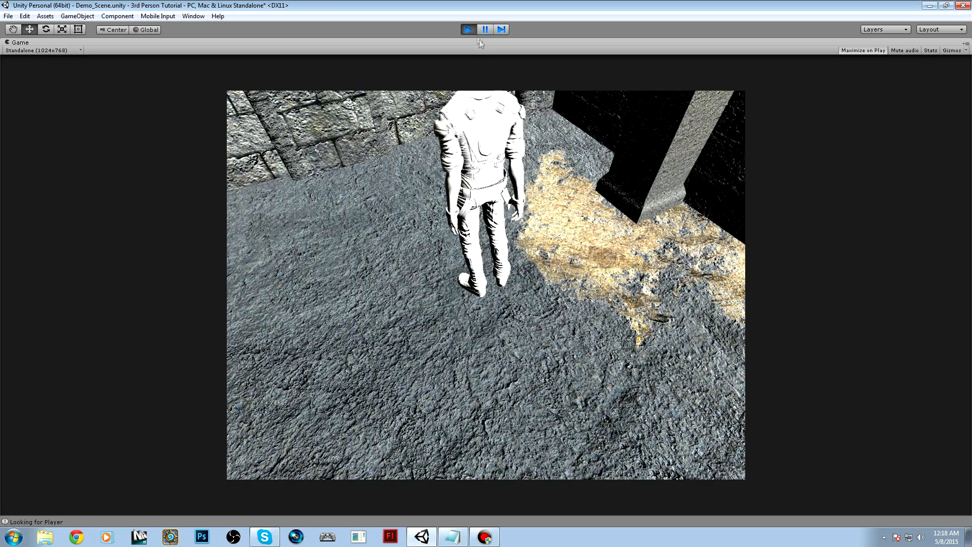
{"action": "left_click", "coordinate": [473, 26]}
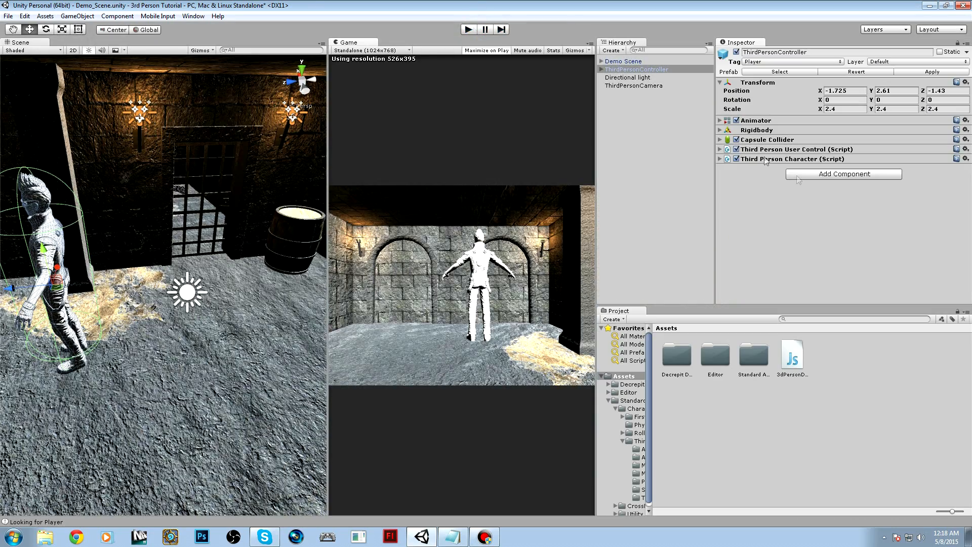
Set the Target Height of ThirdPersonCamera's 3d Person Deluxe script to 2.5.
{"action": "left_click", "coordinate": [647, 85]}
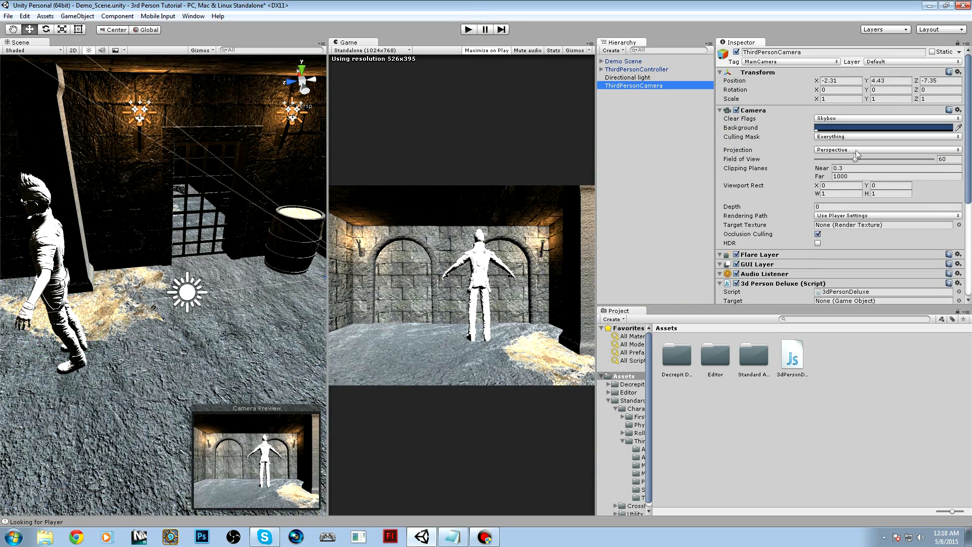
{"action": "scroll", "coordinate": [804, 267], "scroll_direction": "down", "scroll_amount": 5}
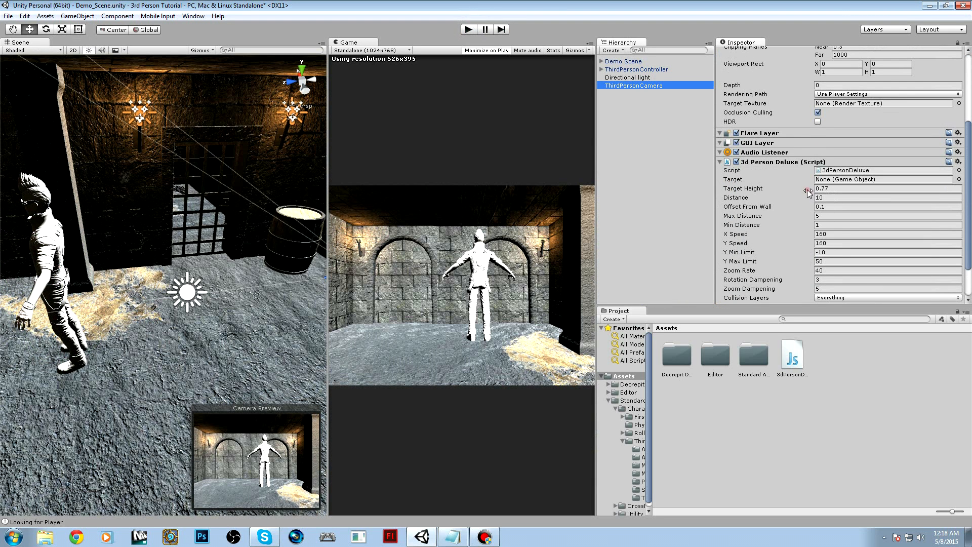
{"action": "left_click_drag", "start_coordinate": [808, 193], "coordinate": [814, 190]}
{"action": "left_click", "coordinate": [834, 190]}
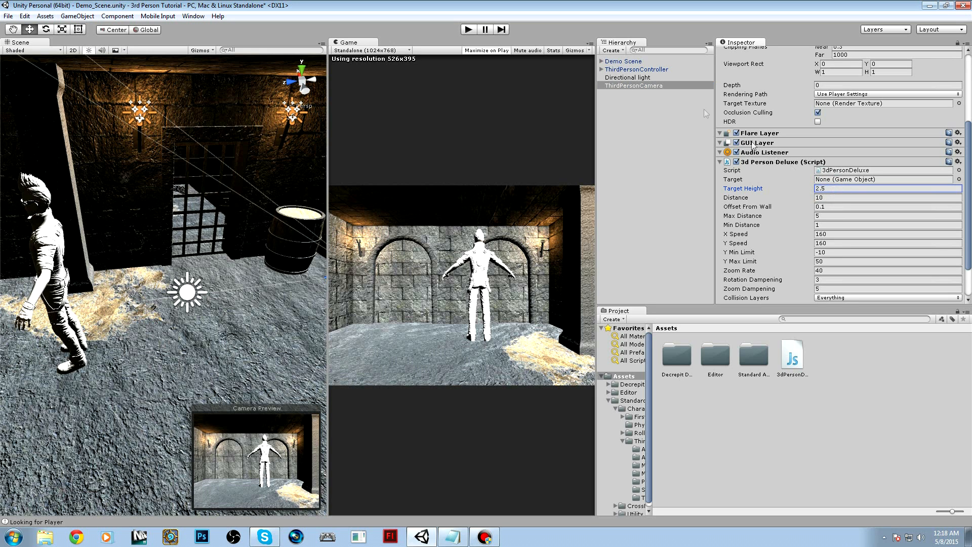
Check the ThirdPersonController and ThirdPersonCamera settings, then play-test the camera framing at target height 2.5 and stop.
{"action": "left_click", "coordinate": [663, 68]}
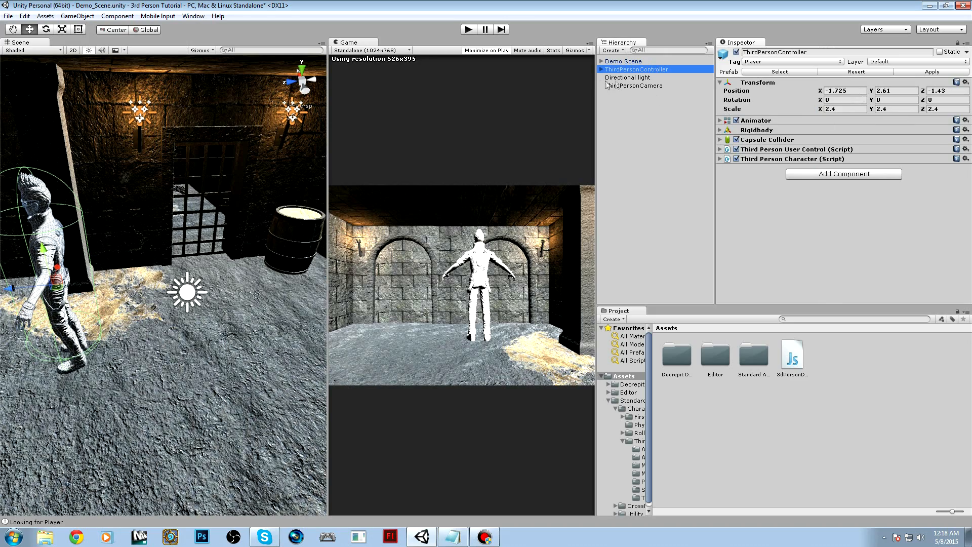
{"action": "left_click", "coordinate": [628, 86]}
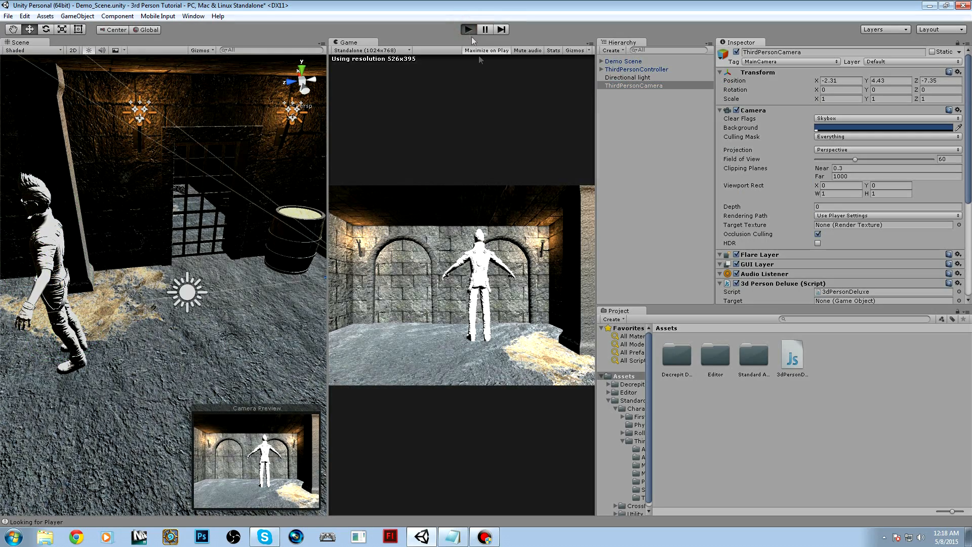
{"action": "key", "text": "ctrl+p"}
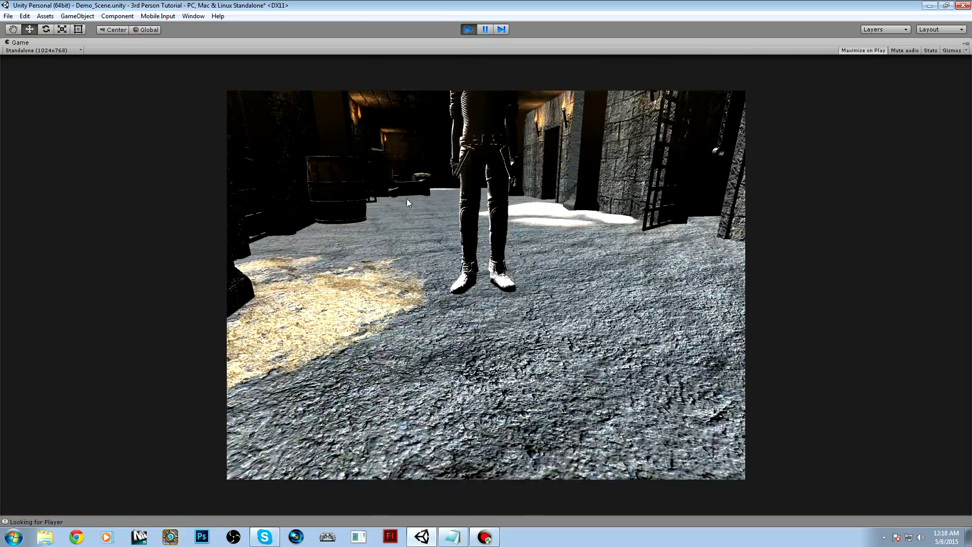
{"action": "key", "text": "d"}
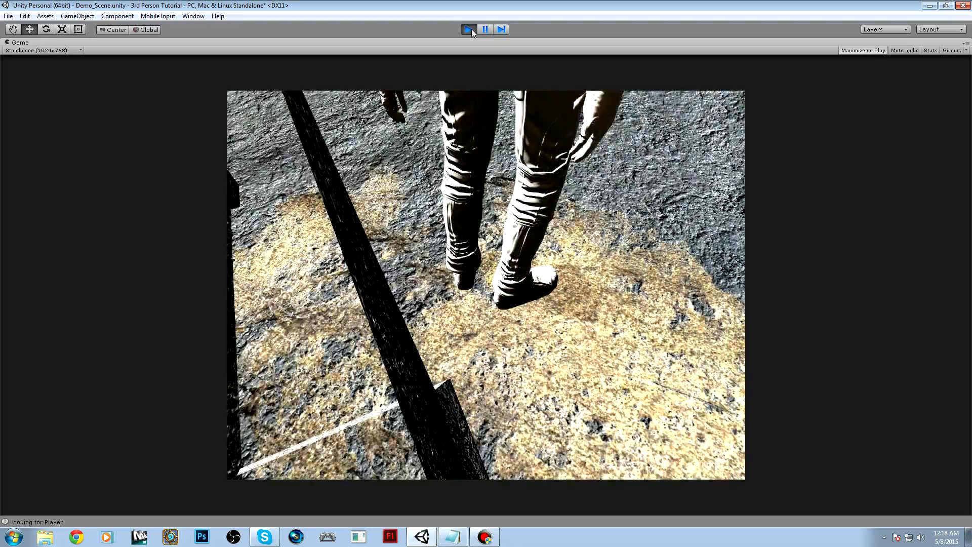
{"action": "left_click", "coordinate": [469, 29]}
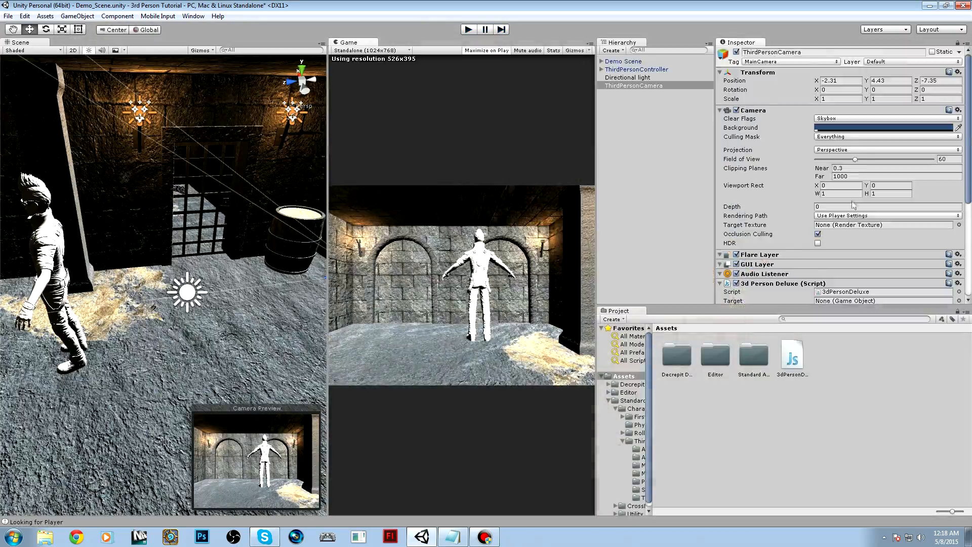
Raise the Target Height in ThirdPersonCamera's 3d Person Deluxe script to 4.
{"action": "scroll", "coordinate": [853, 205], "scroll_direction": "down", "scroll_amount": 5}
{"action": "left_click", "coordinate": [840, 158]}
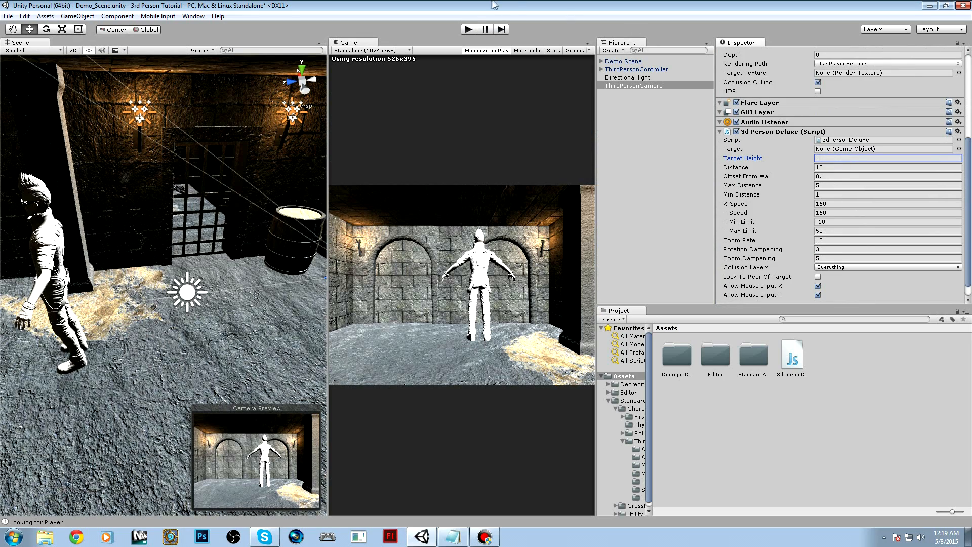
{"action": "type", "text": "4"}
Play-test the camera at target height 4 by walking and turning the character around the dungeon, then stop the game.
{"action": "left_click", "coordinate": [468, 29]}
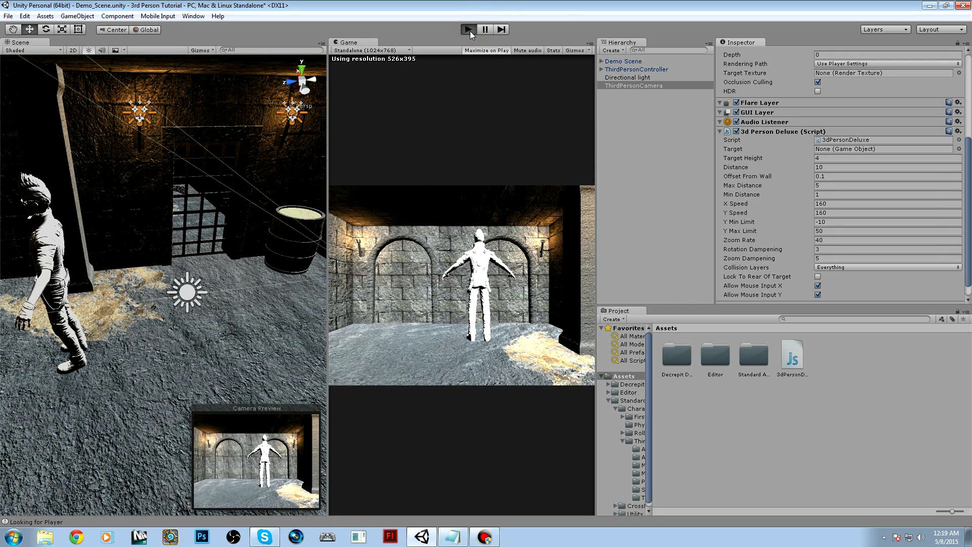
{"action": "key", "text": "w"}
{"action": "key", "text": "d"}
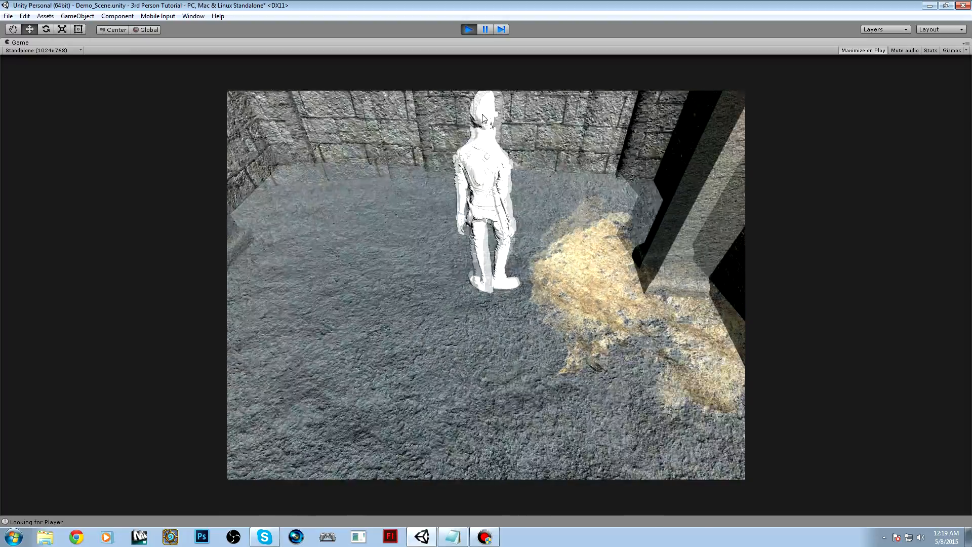
{"action": "key", "text": "d"}
{"action": "key", "text": "w"}
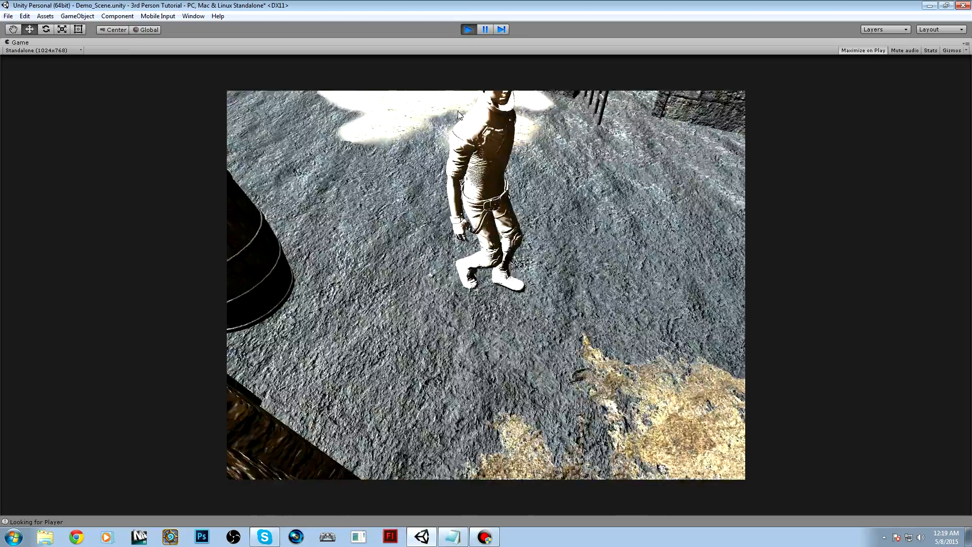
{"action": "key", "text": "w"}
{"action": "key", "text": "a"}
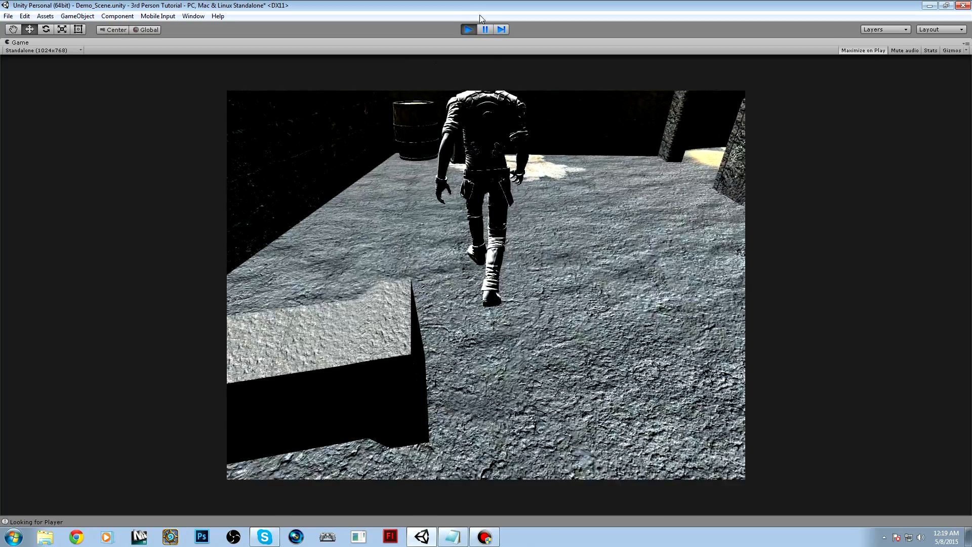
{"action": "left_click", "coordinate": [469, 29]}
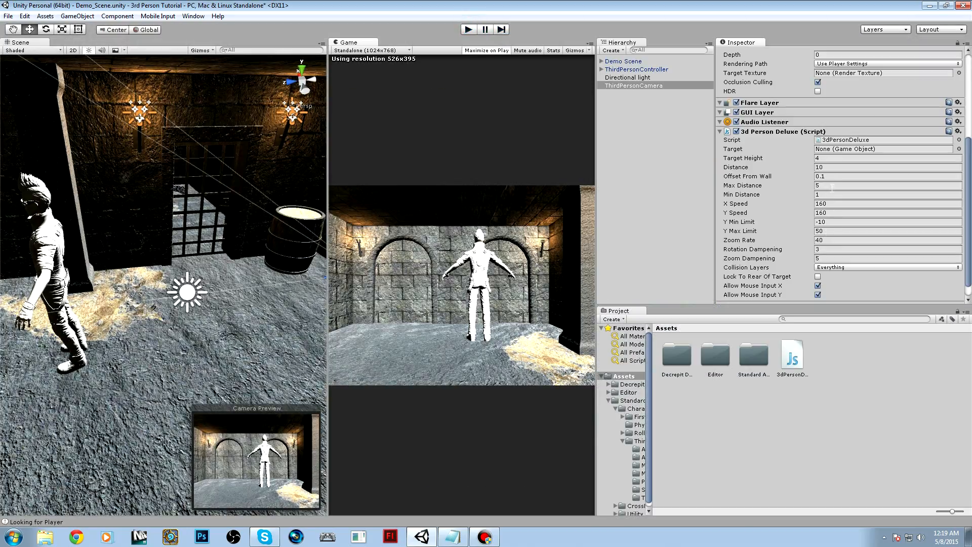
Set Distance and Max Distance to 8 and Offset From Wall to 0.2 in ThirdPersonCamera's 3d Person Deluxe script.
{"action": "left_click", "coordinate": [826, 168]}
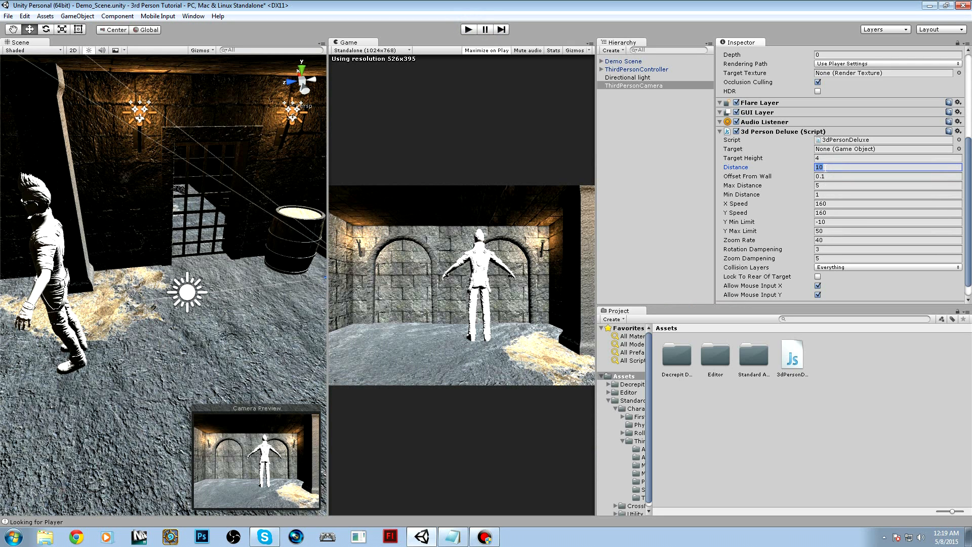
{"action": "left_click", "coordinate": [827, 186]}
{"action": "type", "text": "8"}
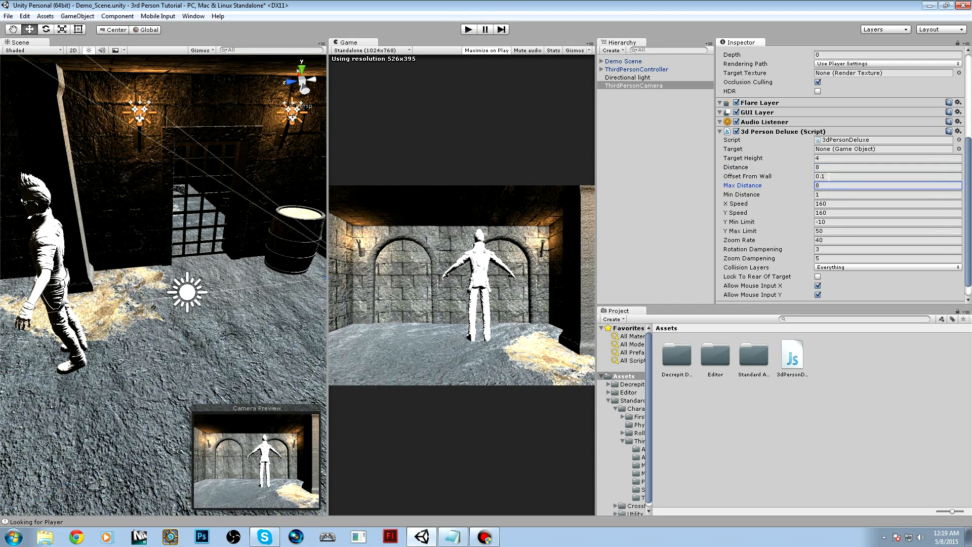
{"action": "left_click", "coordinate": [827, 176]}
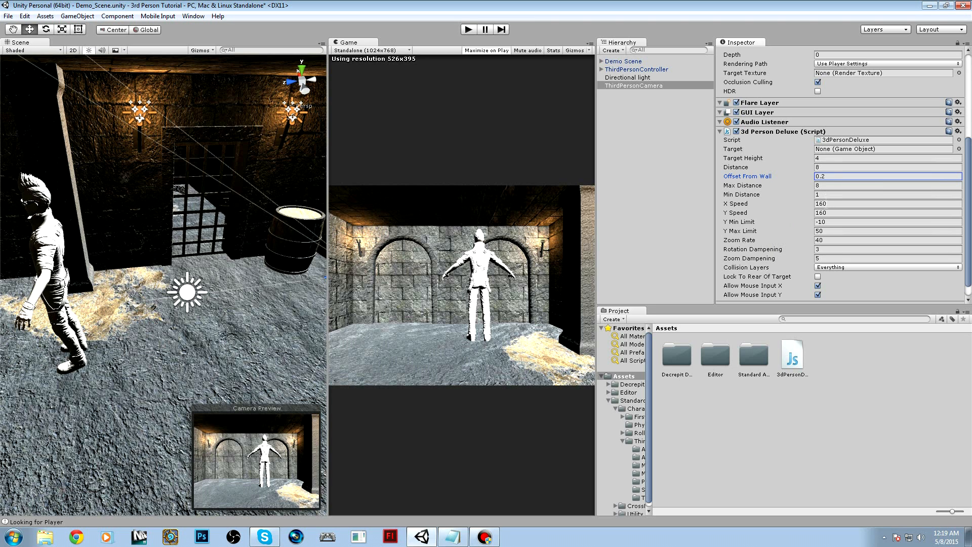
Set both the X Speed and Y Speed of the 3d Person Deluxe script to 75.
{"action": "left_click", "coordinate": [828, 213]}
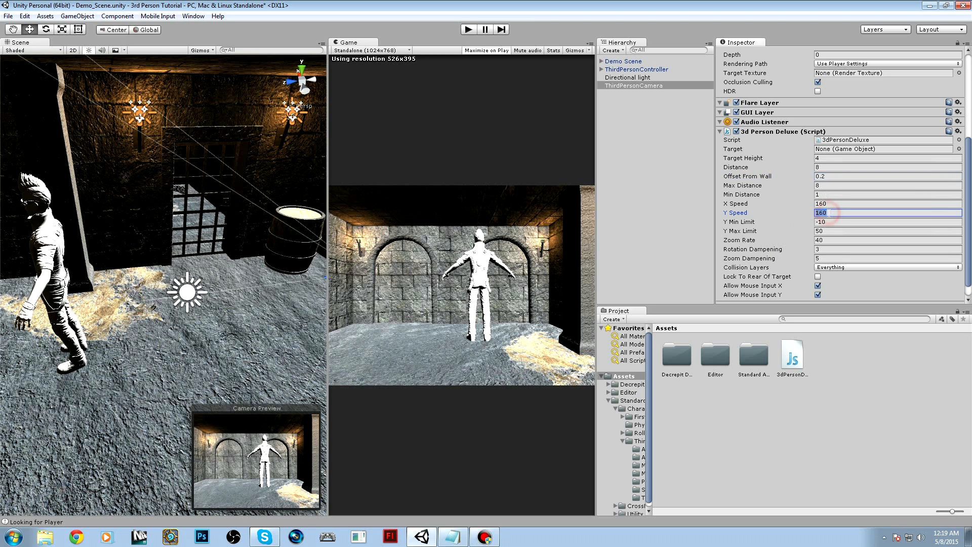
{"action": "type", "text": "75"}
{"action": "key", "text": "shift+Tab"}
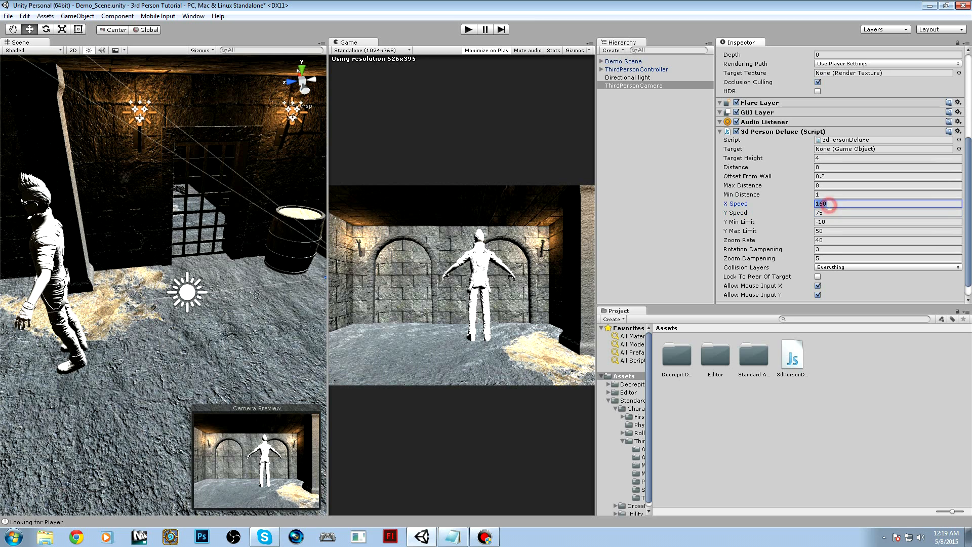
{"action": "type", "text": "75"}
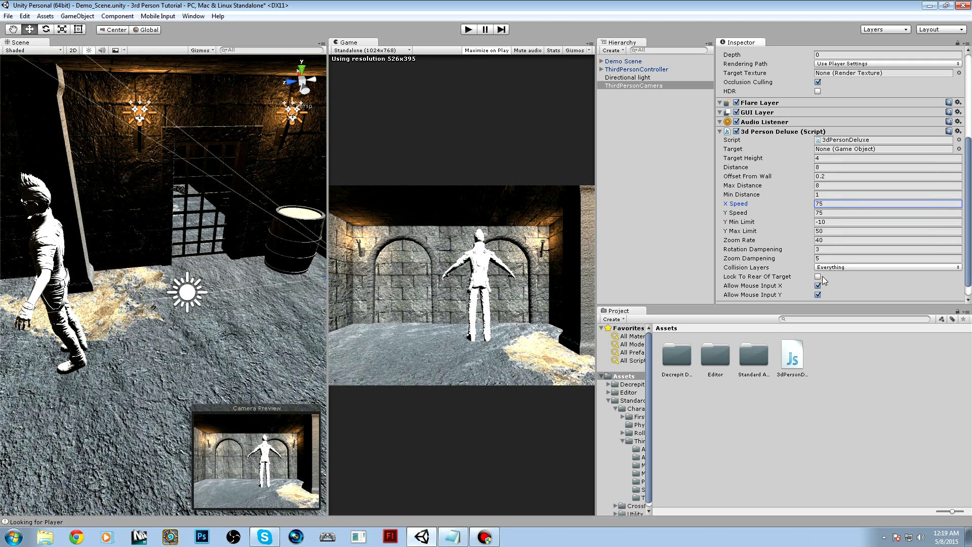
Play-test the new camera distance and speeds by orbiting, zooming in and out, and walking the character around, then stop the game.
{"action": "left_click", "coordinate": [467, 28]}
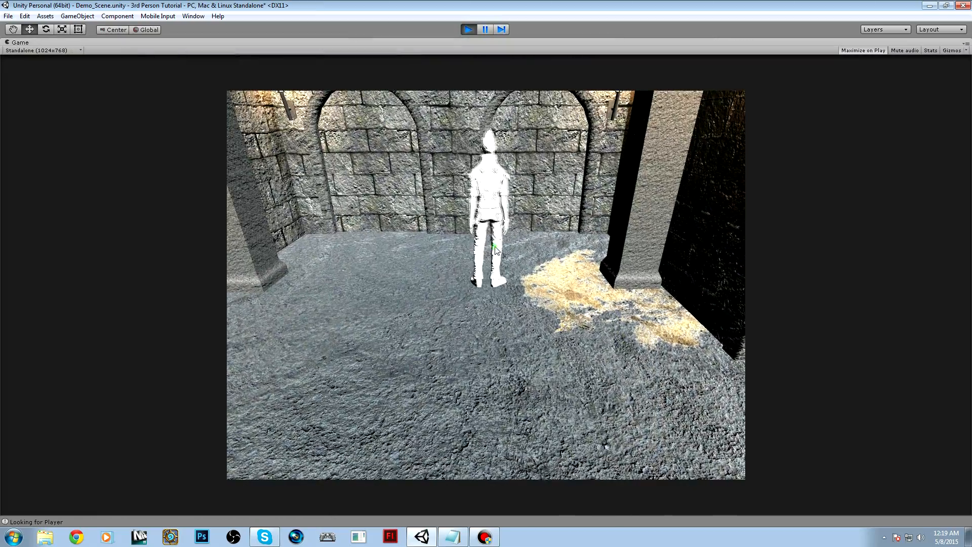
{"action": "left_click_drag", "start_coordinate": [494, 237], "coordinate": [705, 257]}
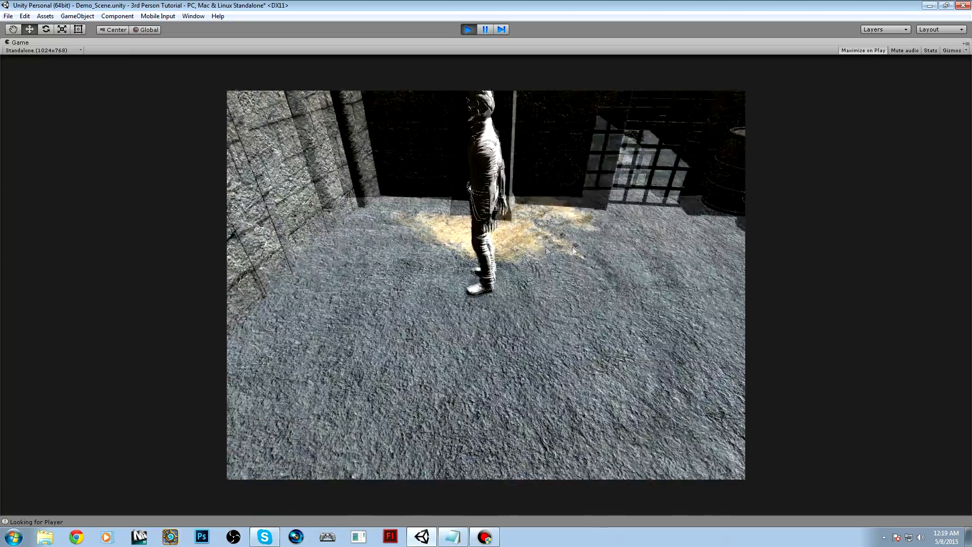
{"action": "scroll", "coordinate": [450, 235], "scroll_direction": "up", "scroll_amount": 5}
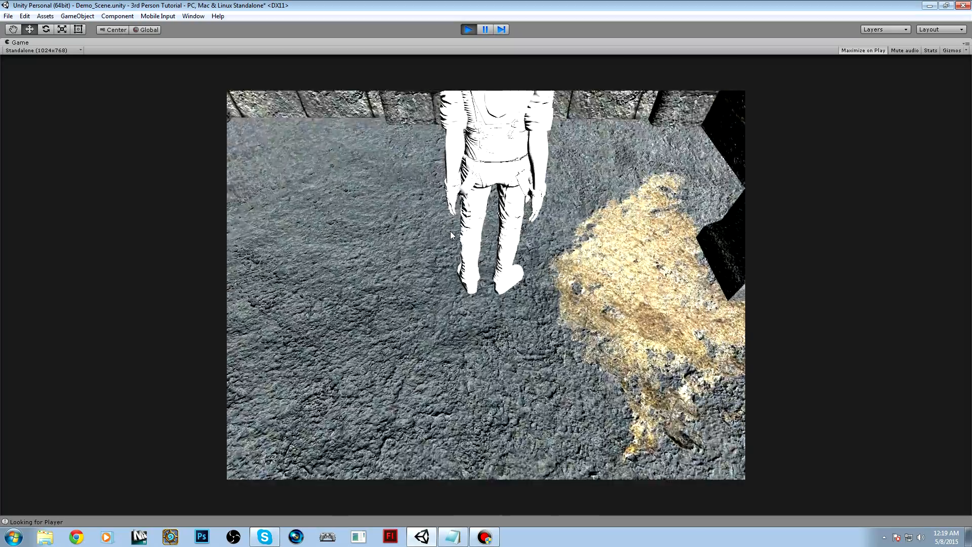
{"action": "scroll", "coordinate": [451, 235], "scroll_direction": "down", "scroll_amount": 5}
{"action": "scroll", "coordinate": [450, 235], "scroll_direction": "up", "scroll_amount": 5}
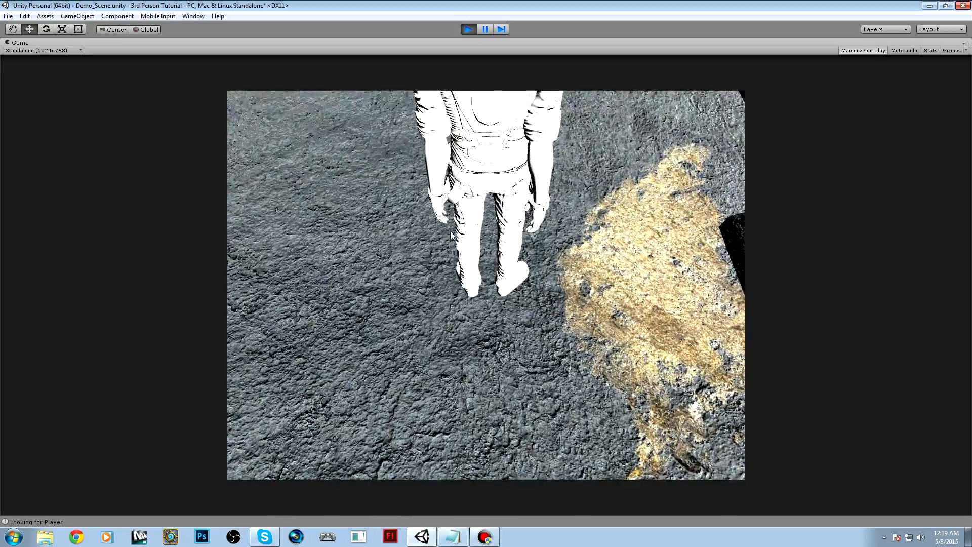
{"action": "scroll", "coordinate": [455, 227], "scroll_direction": "down", "scroll_amount": 5}
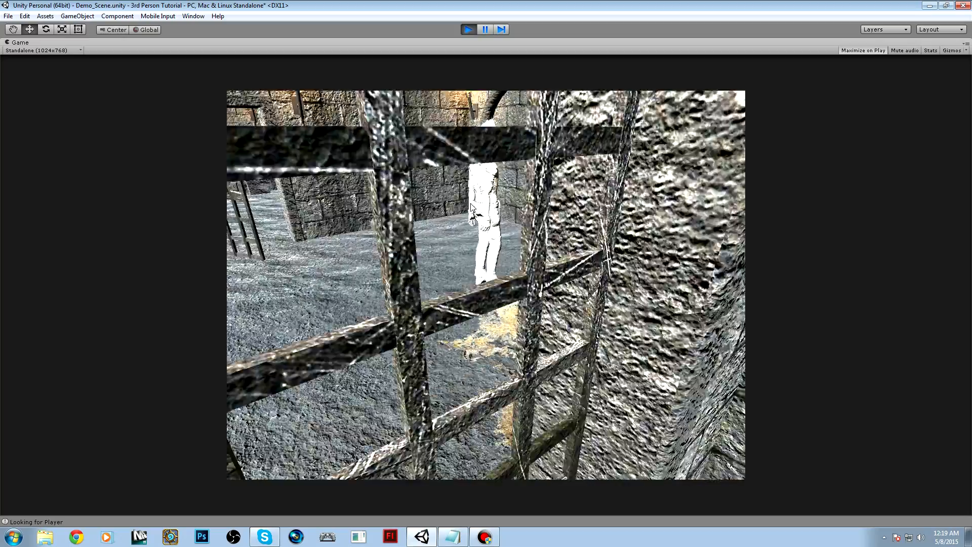
{"action": "scroll", "coordinate": [439, 203], "scroll_direction": "up", "scroll_amount": 5}
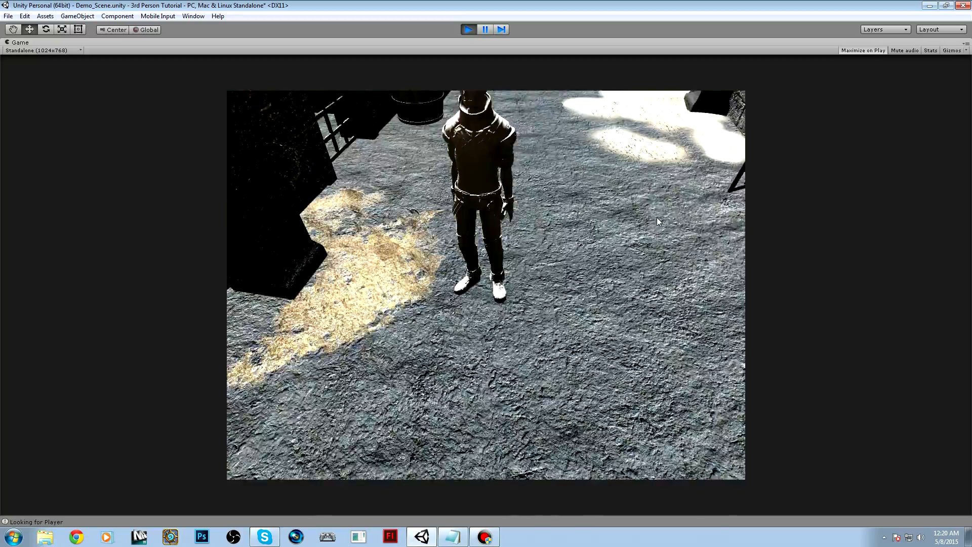
{"action": "key", "text": "w"}
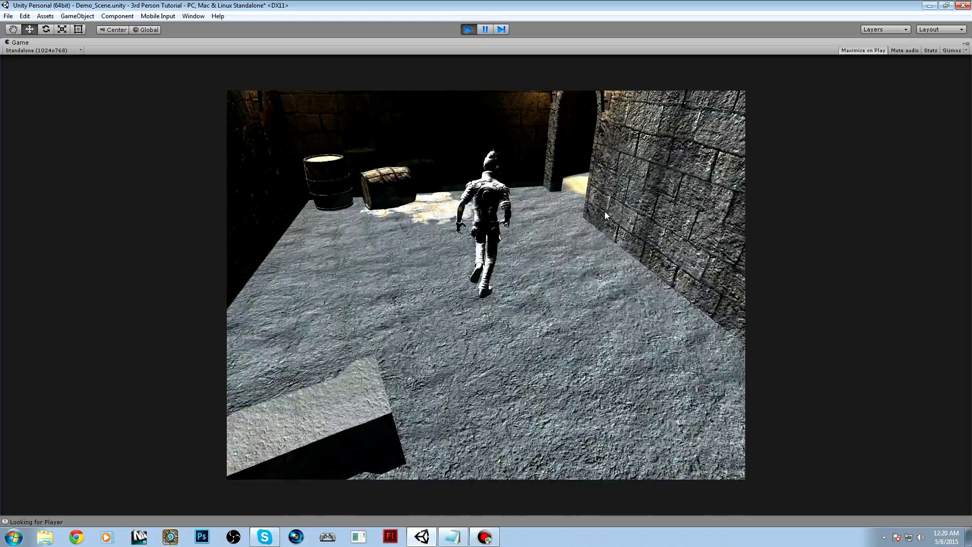
{"action": "key", "text": "a"}
{"action": "key", "text": "w"}
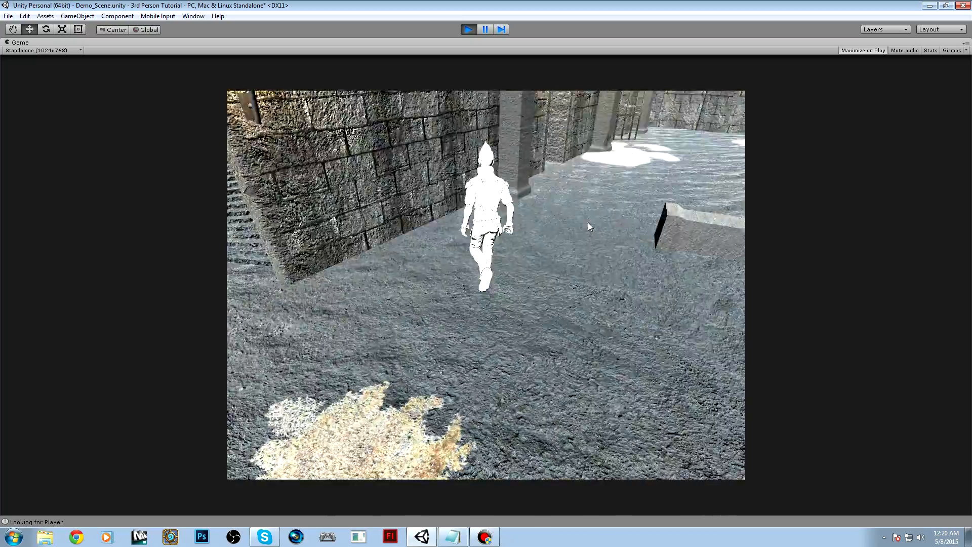
{"action": "key", "text": "w"}
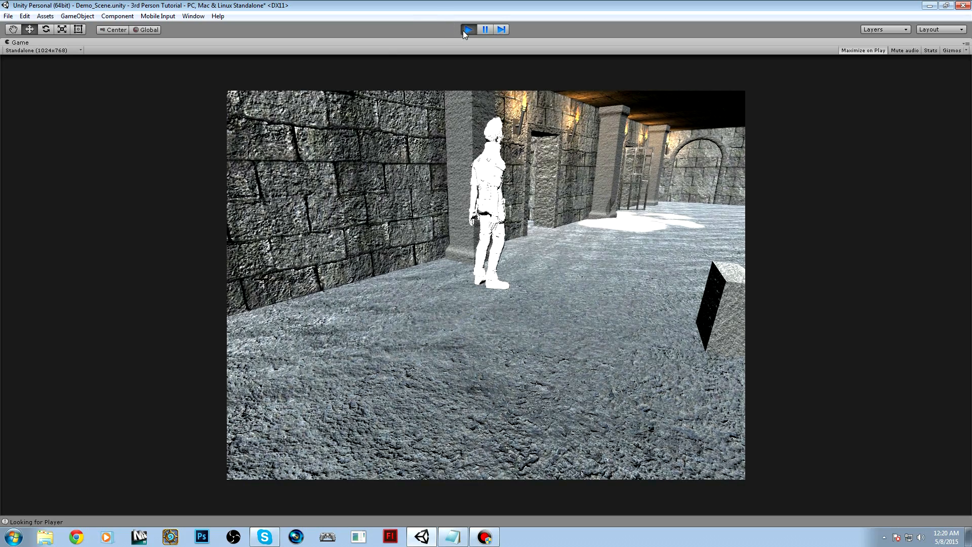
{"action": "left_click", "coordinate": [465, 30]}
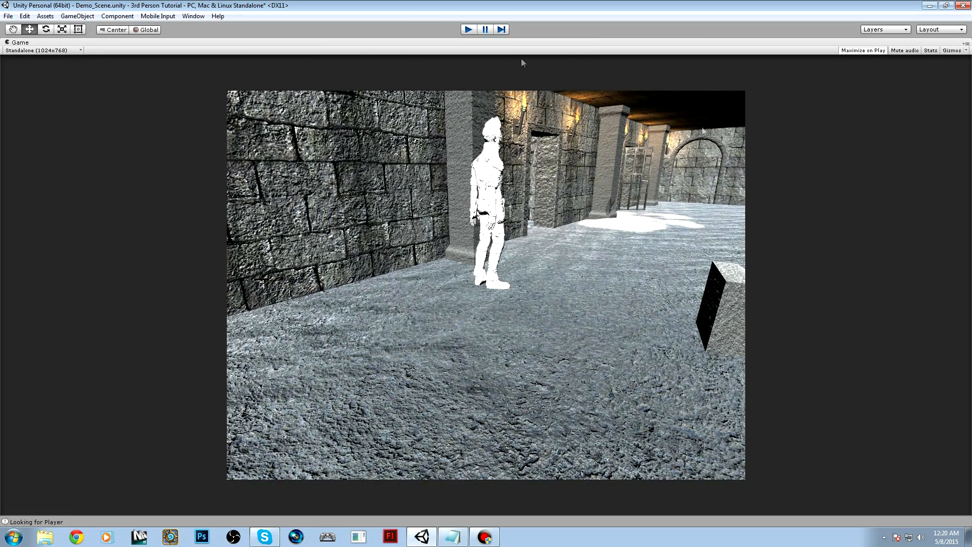
Set ThirdPersonCamera's near clipping plane to 0.01.
{"action": "left_click", "coordinate": [648, 127]}
{"action": "left_click", "coordinate": [639, 86]}
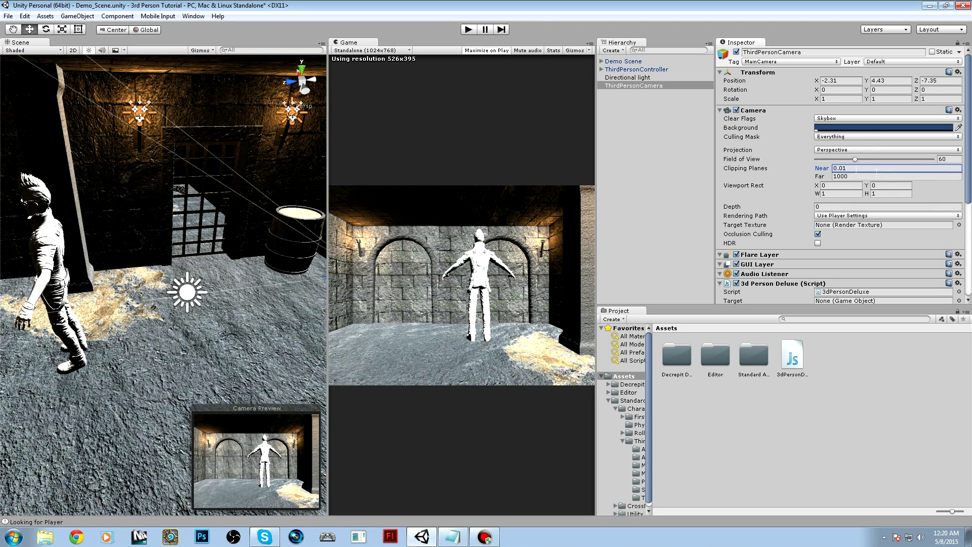
Play-test the near clipping of 0.01 by walking, crouching and jumping with the character around the dungeon, then stop the game.
{"action": "left_click", "coordinate": [469, 30]}
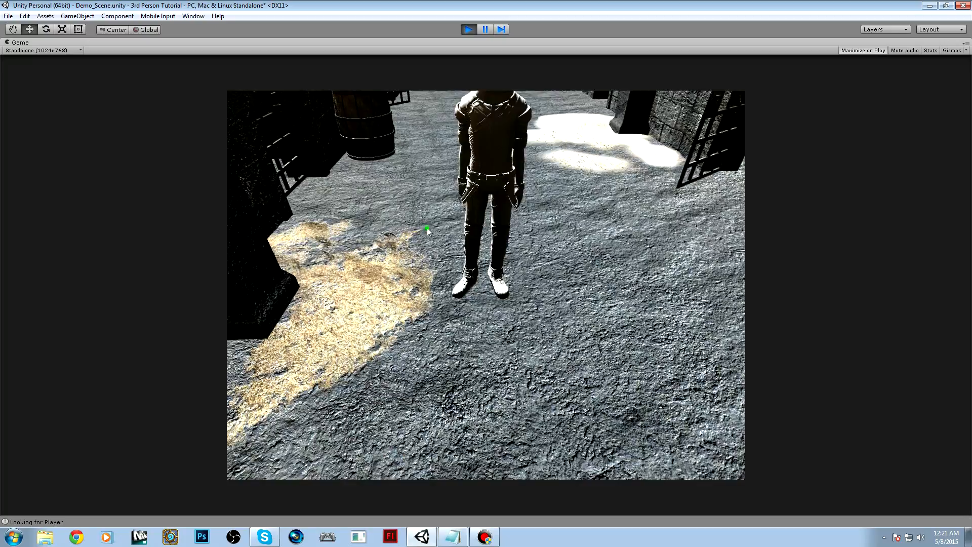
{"action": "key", "text": "w"}
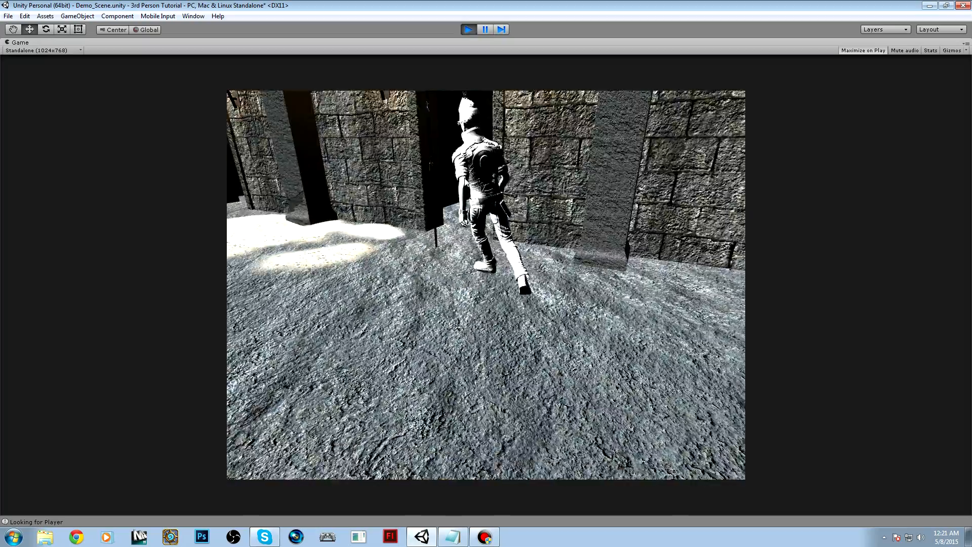
{"action": "key", "text": "w"}
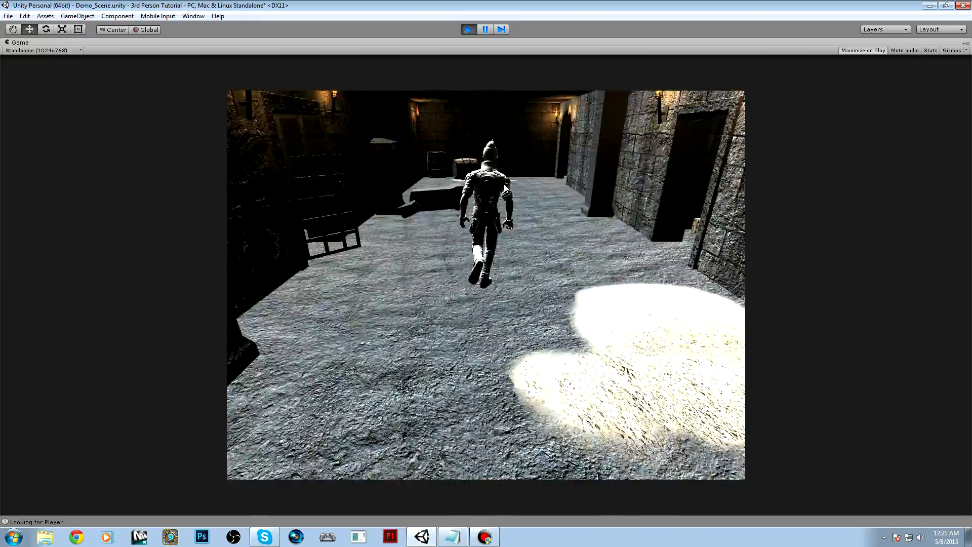
{"action": "key", "text": "w"}
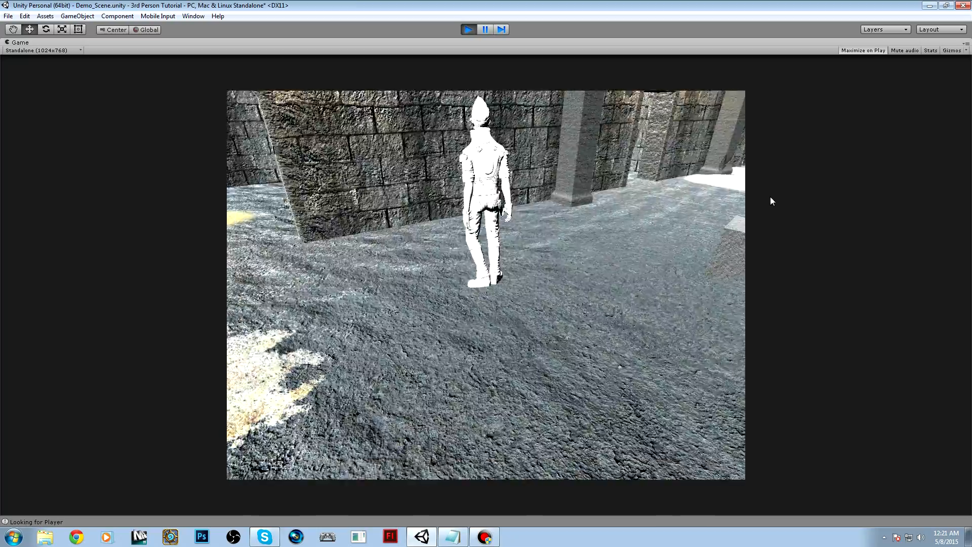
{"action": "key", "text": "w"}
{"action": "key", "text": "c"}
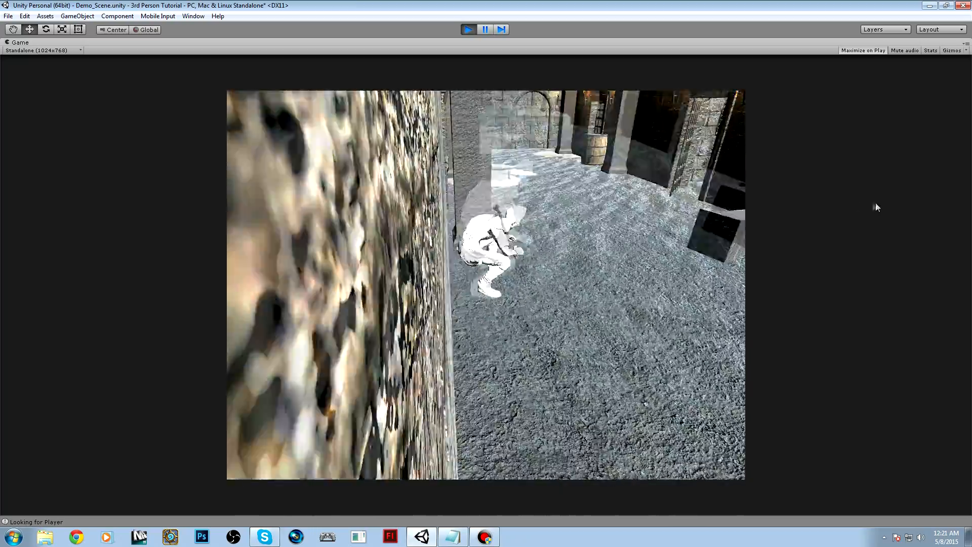
{"action": "key", "text": "w"}
{"action": "key", "text": "space"}
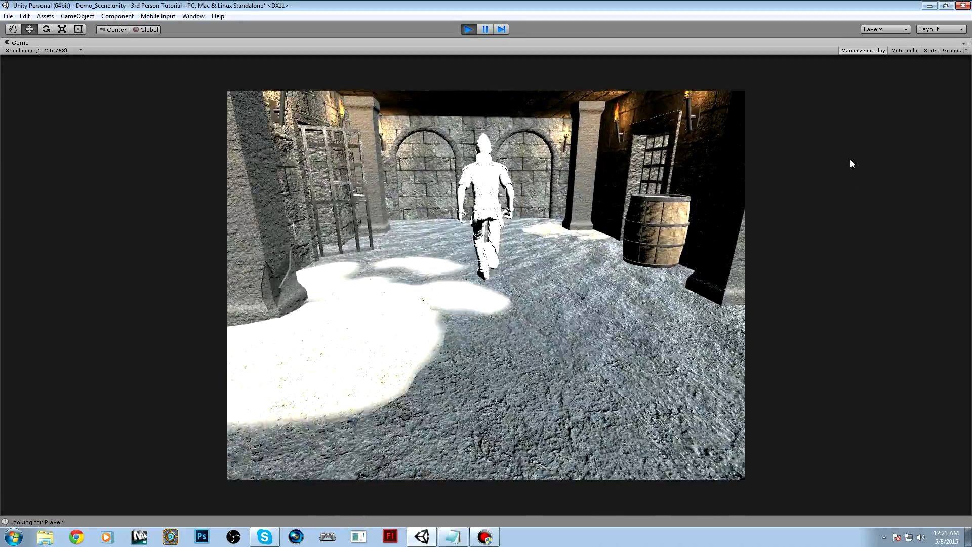
{"action": "key", "text": "w"}
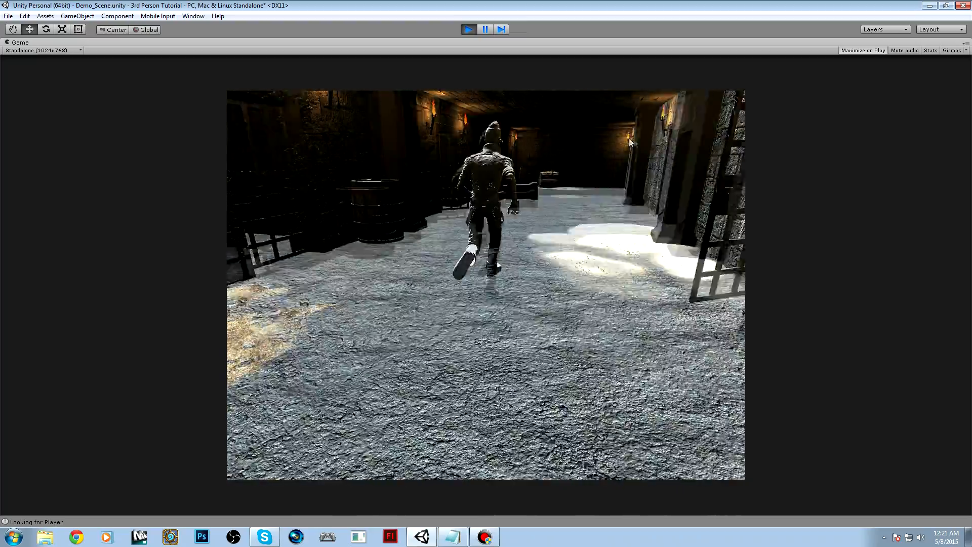
{"action": "key", "text": "w"}
{"action": "key", "text": "space"}
{"action": "key", "text": "space"}
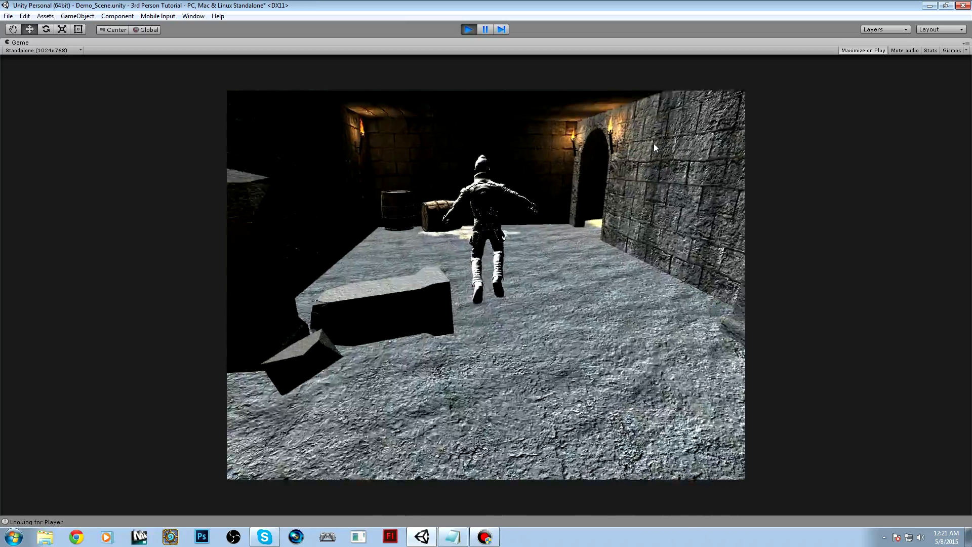
{"action": "key", "text": "w"}
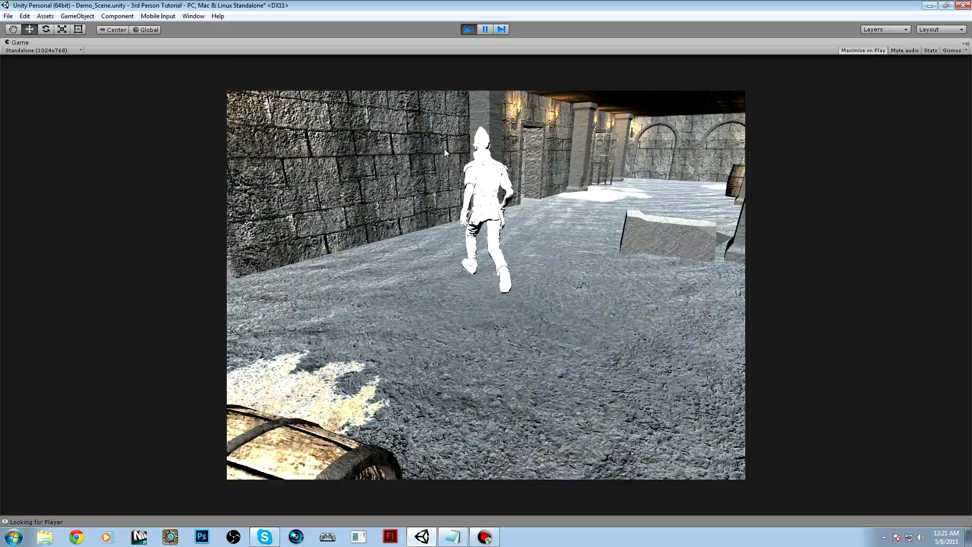
{"action": "key", "text": "w"}
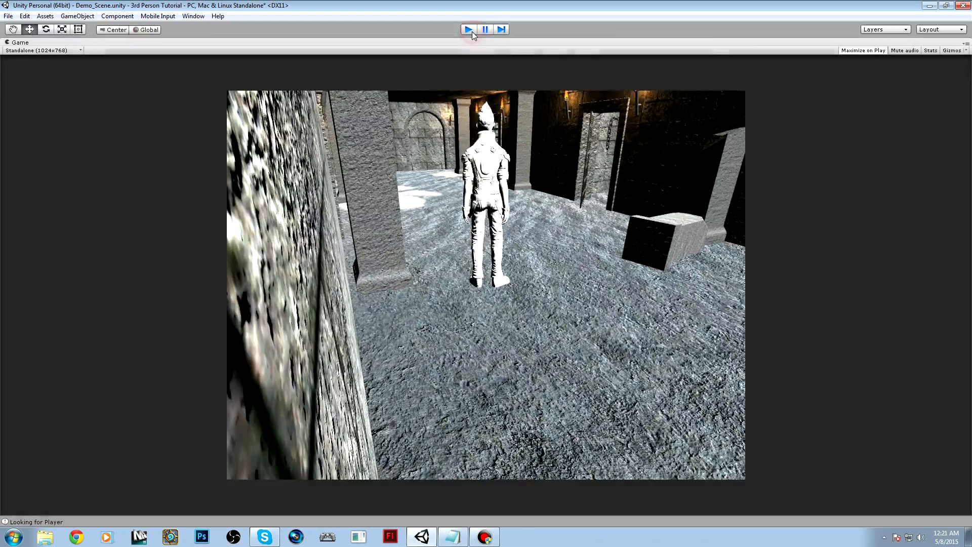
{"action": "left_click", "coordinate": [468, 29]}
Try Lock To Rear Of Target in the 3d Person Deluxe script by play-testing camera rotation and walking, then stop the game.
{"action": "scroll", "coordinate": [738, 177], "scroll_direction": "down", "scroll_amount": 5}
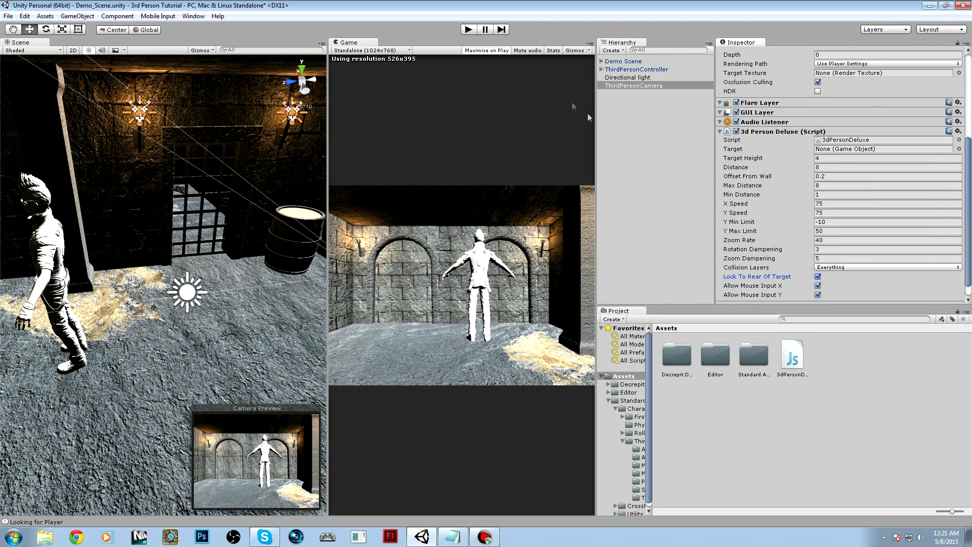
{"action": "left_click", "coordinate": [469, 30]}
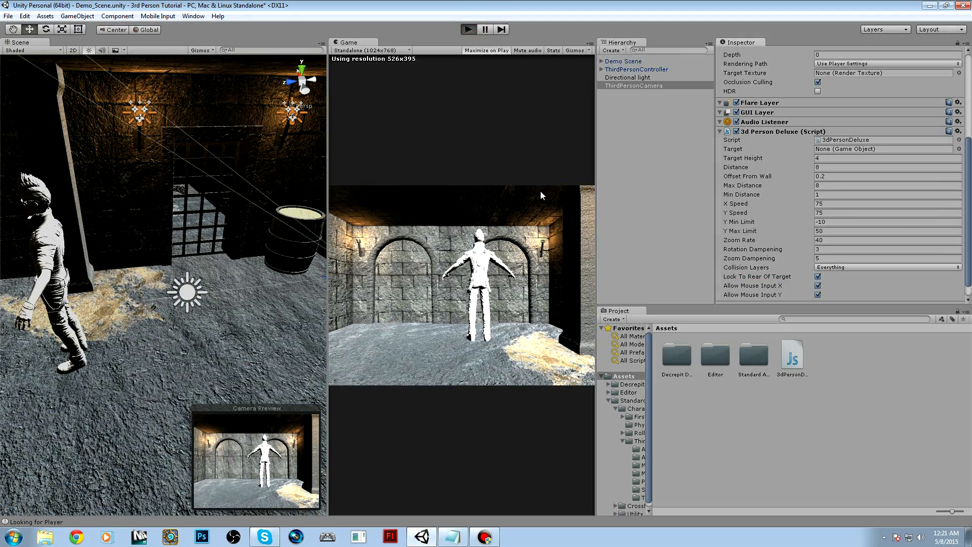
{"action": "key", "text": "a"}
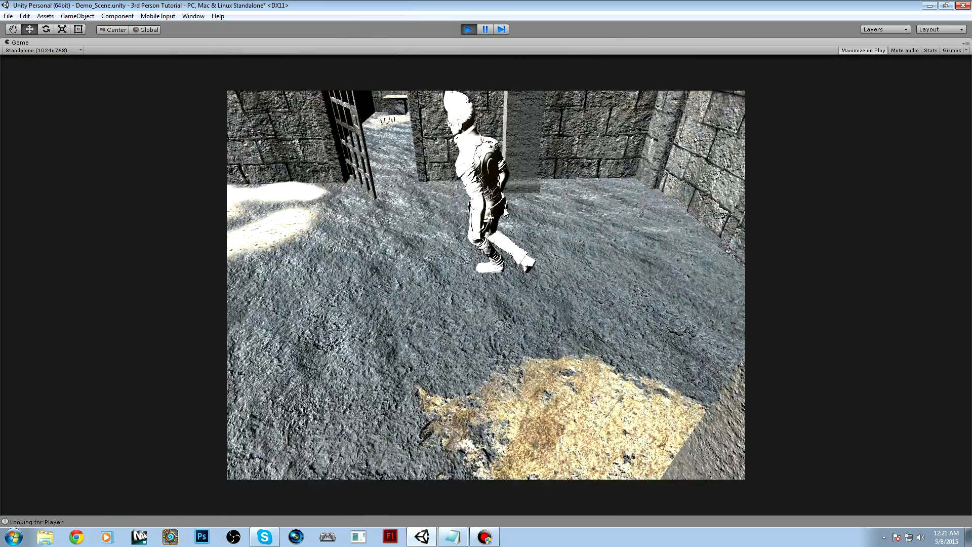
{"action": "left_click_drag", "start_coordinate": [505, 207], "coordinate": [469, 202]}
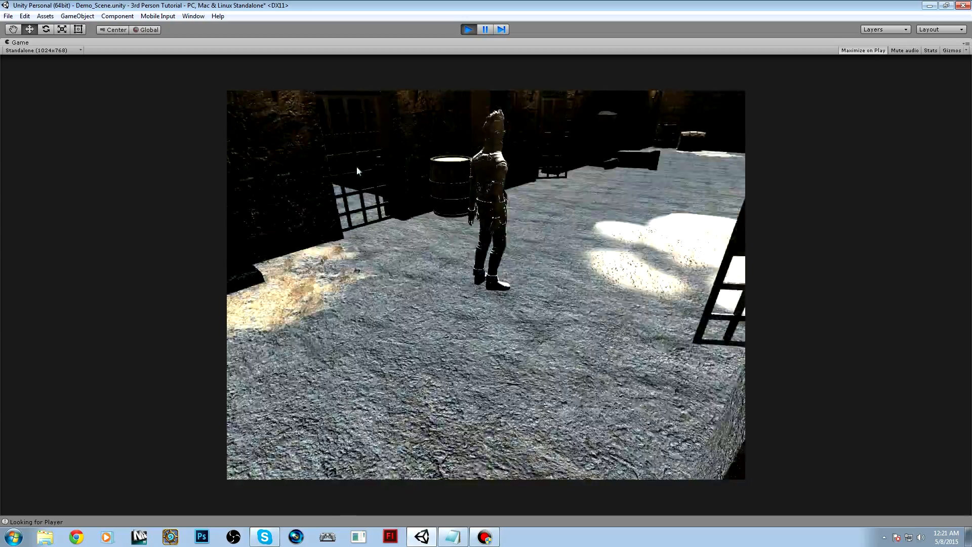
{"action": "key", "text": "w"}
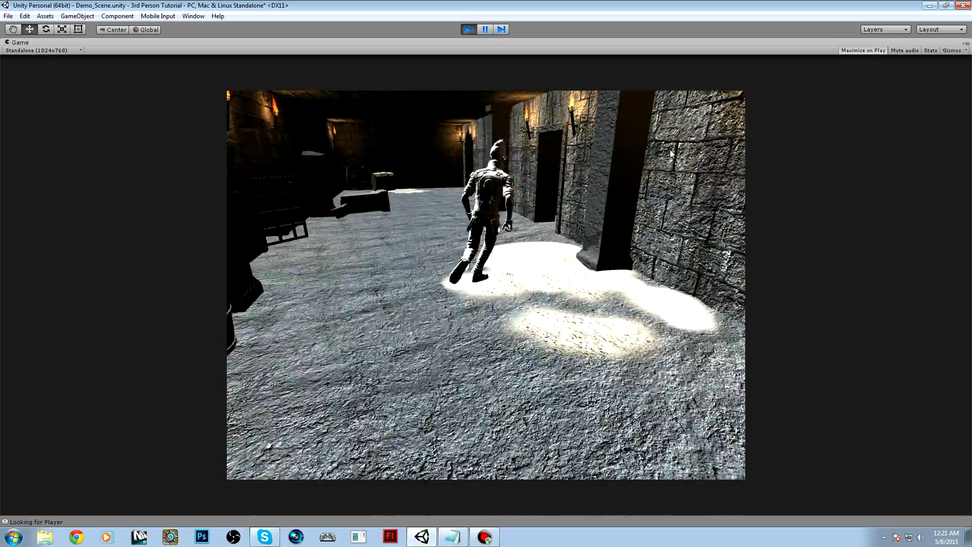
{"action": "key", "text": "d"}
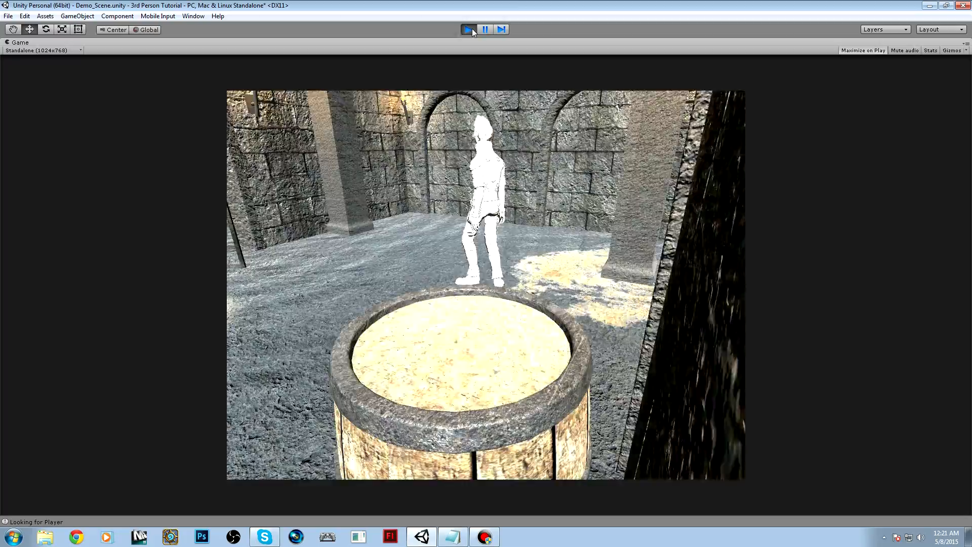
{"action": "left_click", "coordinate": [468, 29]}
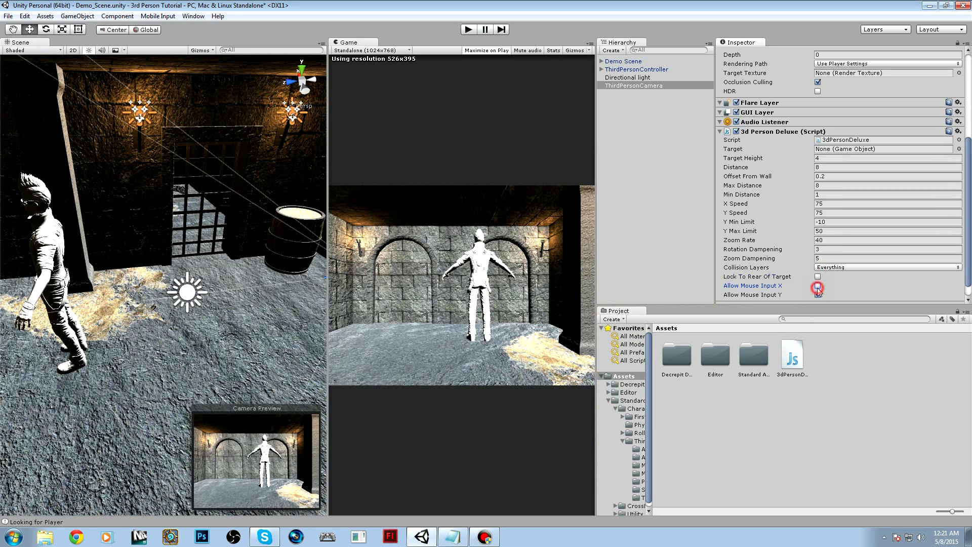
Play-test the camera with mouse input disabled in the 3d Person Deluxe script by trying to orbit and walking, then stop the game.
{"action": "left_click", "coordinate": [468, 29]}
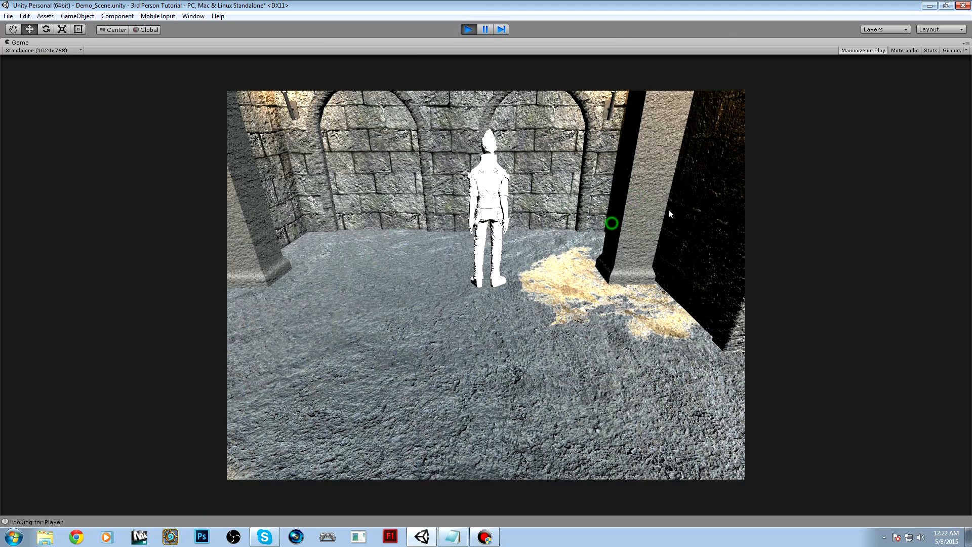
{"action": "right_click_drag", "start_coordinate": [575, 243], "coordinate": [475, 273]}
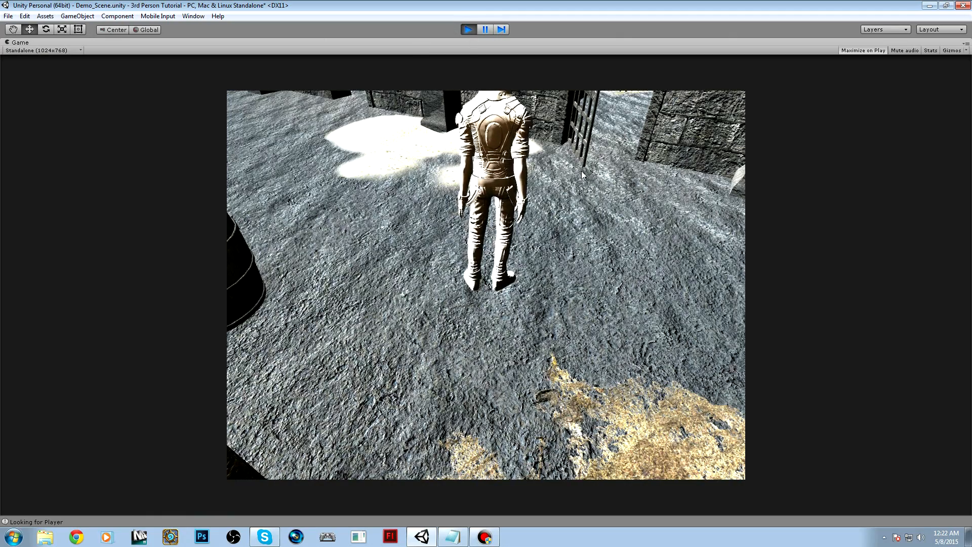
{"action": "right_click_drag", "start_coordinate": [541, 184], "coordinate": [438, 199]}
{"action": "key", "text": "a"}
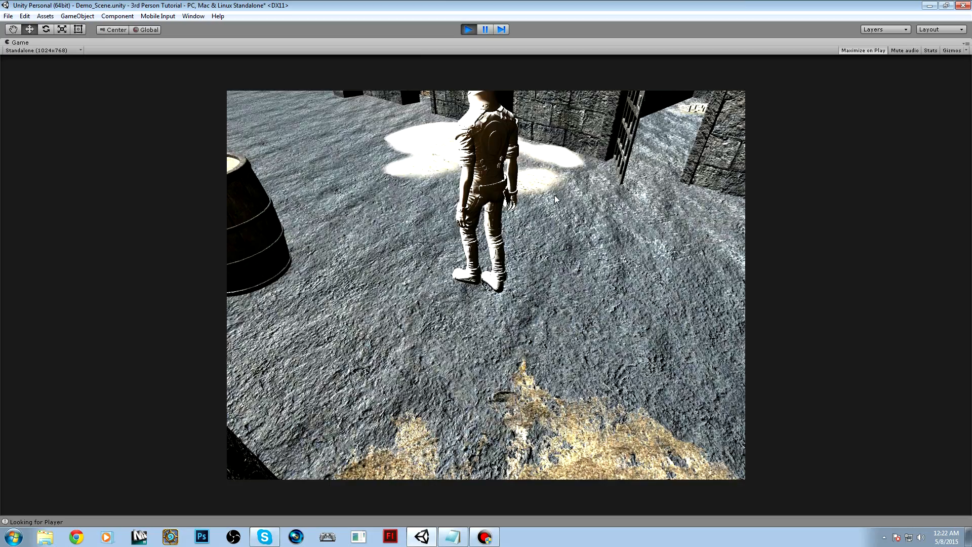
{"action": "key", "text": "w"}
{"action": "right_click_drag", "start_coordinate": [674, 196], "coordinate": [455, 192]}
{"action": "left_click", "coordinate": [466, 30]}
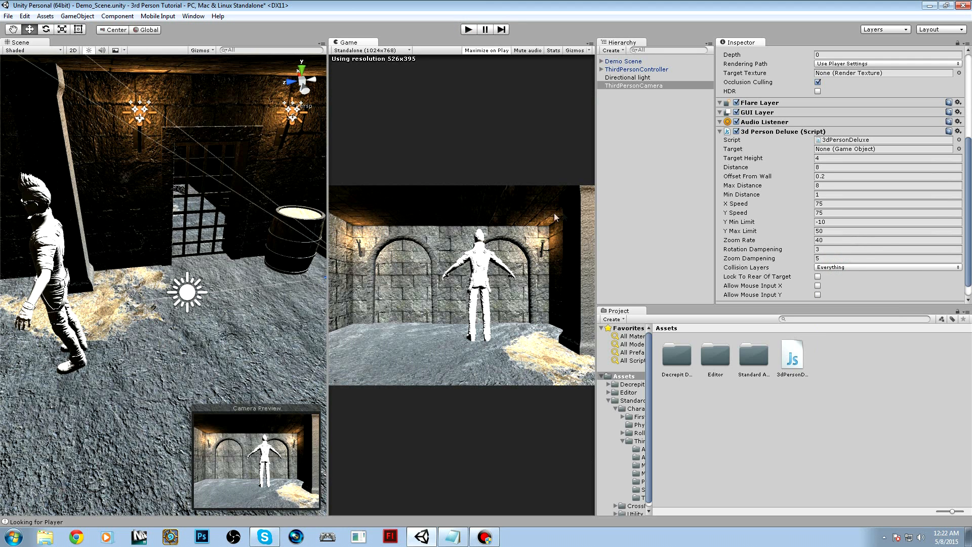
Play-test the follow camera without mouse orbiting by running the character through the dungeon to the curved stairs, then stop the game.
{"action": "left_click", "coordinate": [532, 210]}
{"action": "left_click", "coordinate": [467, 28]}
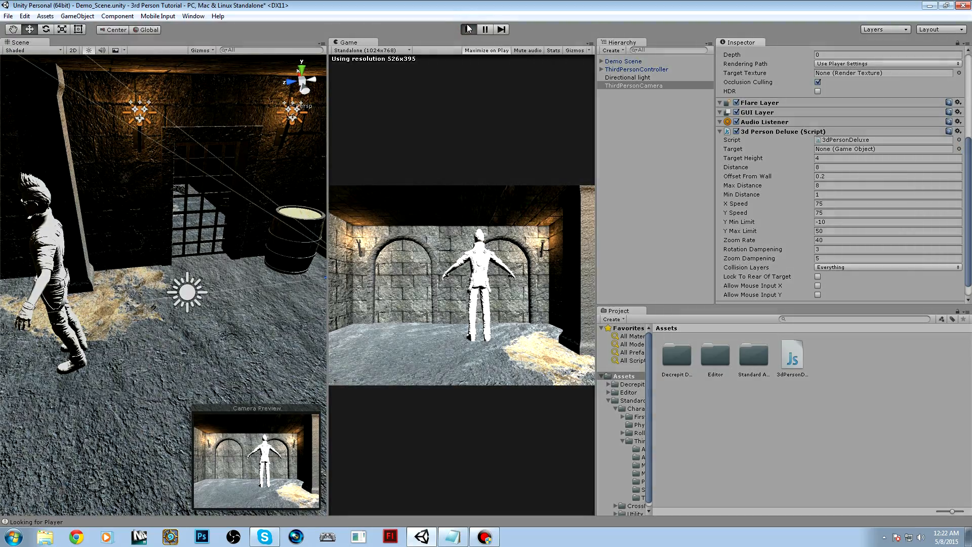
{"action": "key", "text": "d"}
{"action": "key", "text": "w"}
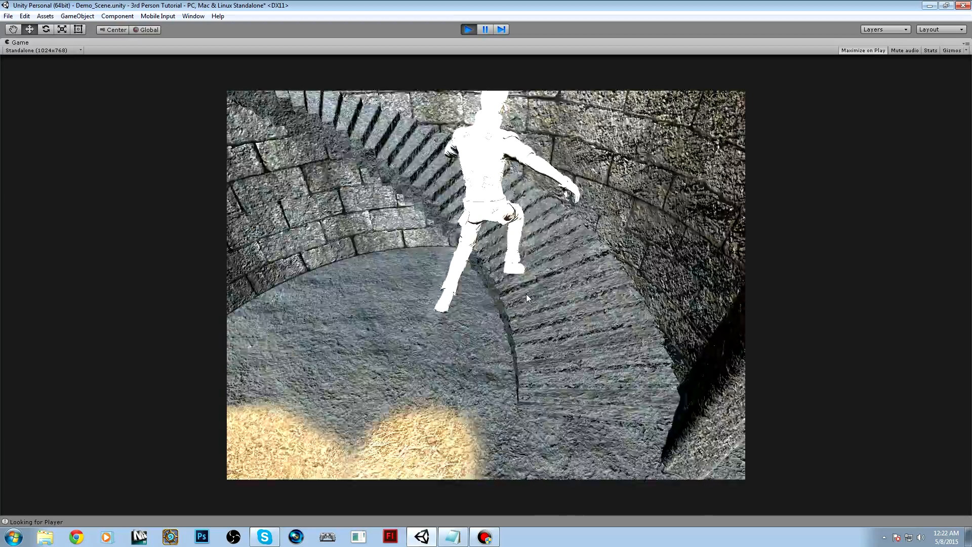
{"action": "left_click", "coordinate": [468, 29]}
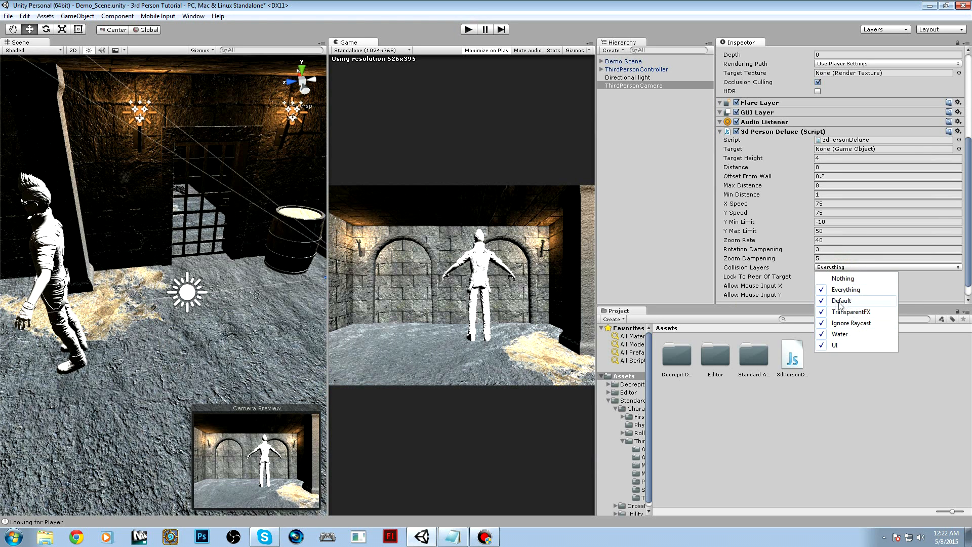
Add a new layer named Ignore Walls as User Layer 8, starting from the layer setting of an arched Wall_C.
{"action": "left_click", "coordinate": [824, 333]}
{"action": "left_click", "coordinate": [651, 125]}
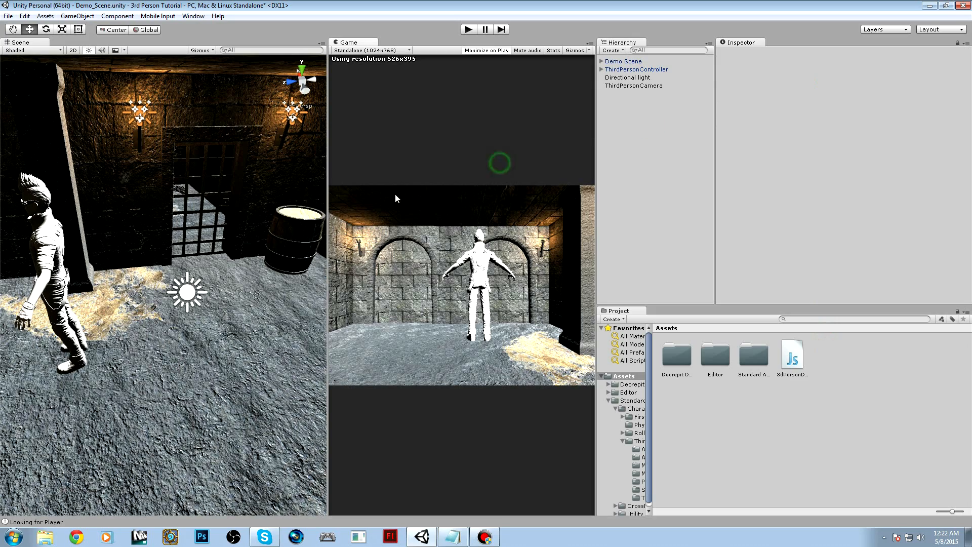
{"action": "left_click", "coordinate": [167, 217]}
{"action": "right_click_drag", "start_coordinate": [144, 186], "coordinate": [190, 249]}
{"action": "left_click", "coordinate": [189, 249]}
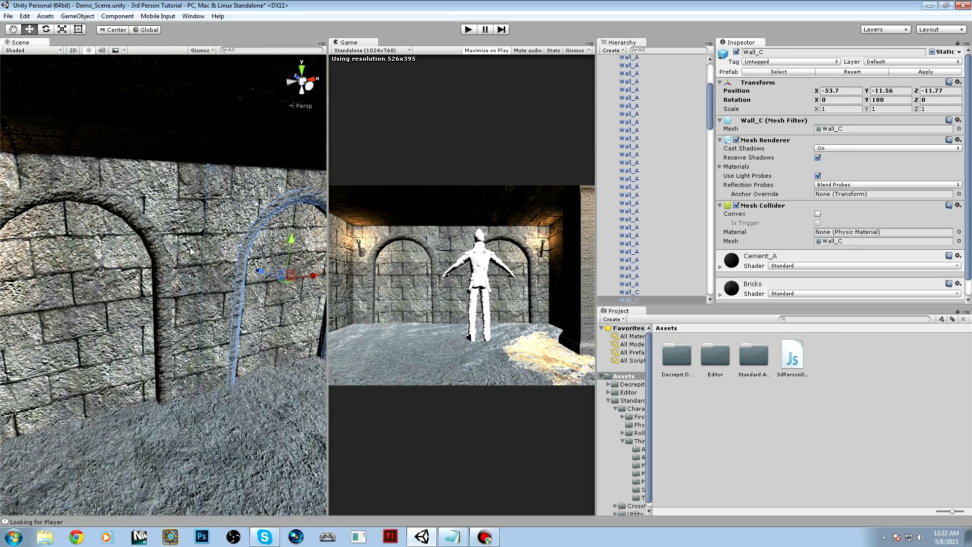
{"action": "left_click", "coordinate": [176, 245]}
{"action": "left_click", "coordinate": [236, 227]}
{"action": "left_click", "coordinate": [187, 225]}
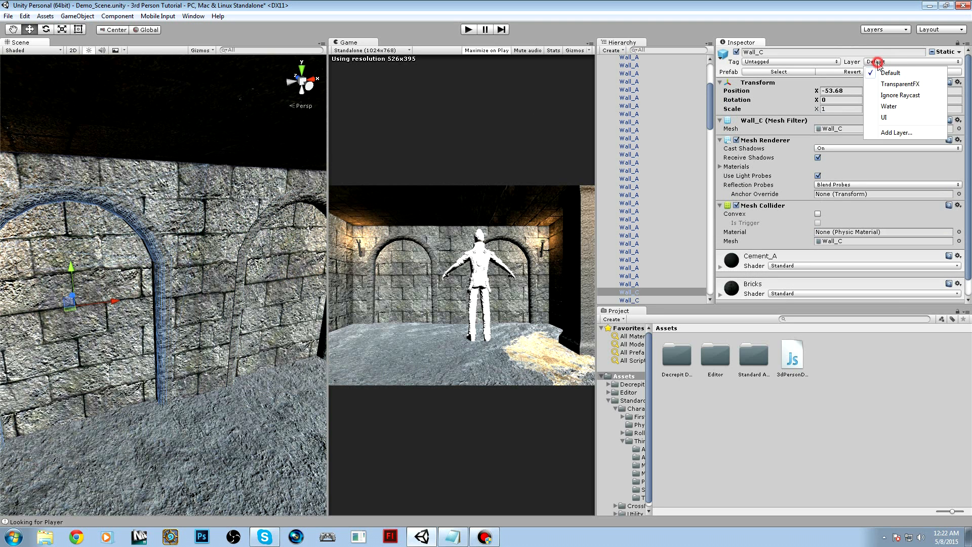
{"action": "left_click", "coordinate": [896, 132]}
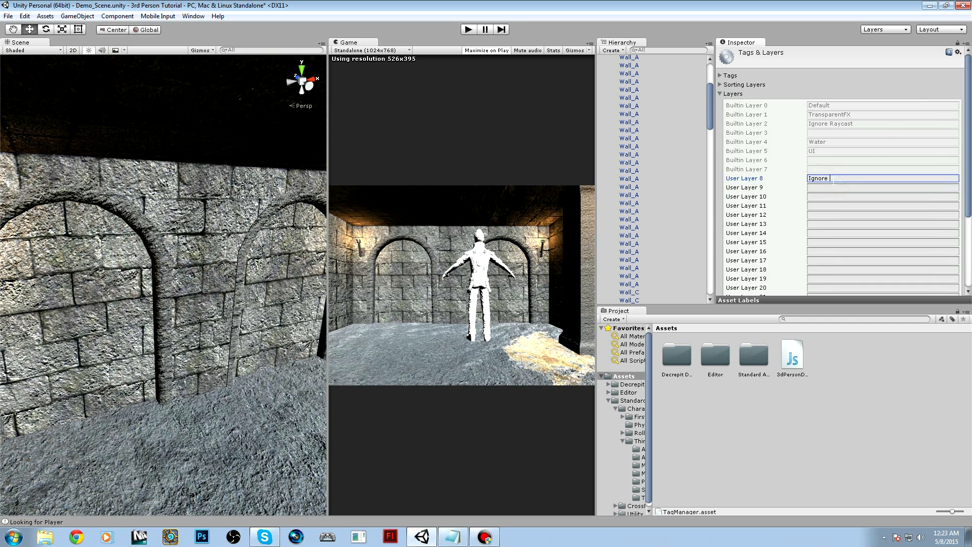
{"action": "scroll", "coordinate": [833, 180], "scroll_direction": "down", "scroll_amount": 5}
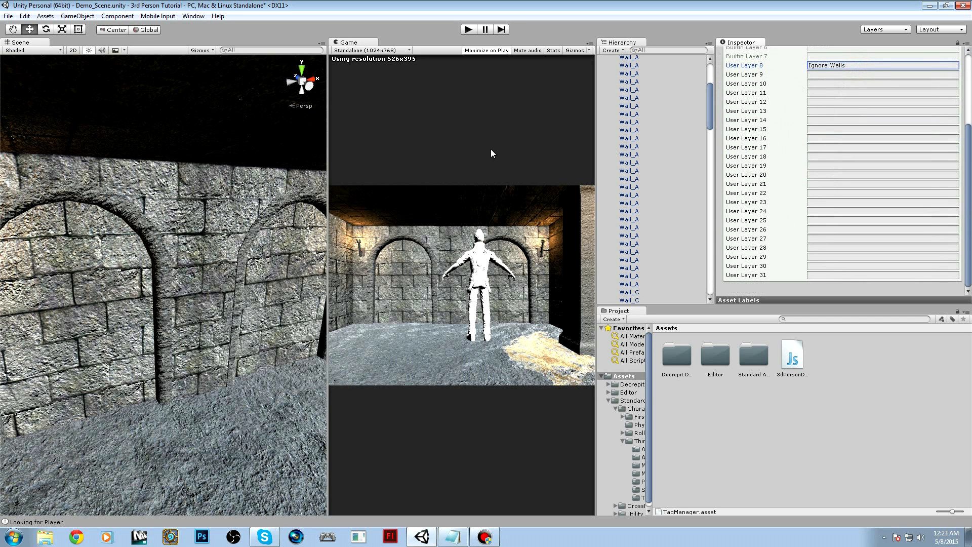
Assign the two neighbouring arched Wall_C pieces to the Ignore Walls layer.
{"action": "left_click", "coordinate": [141, 248]}
{"action": "scroll", "coordinate": [906, 65], "scroll_direction": "up", "scroll_amount": 2}
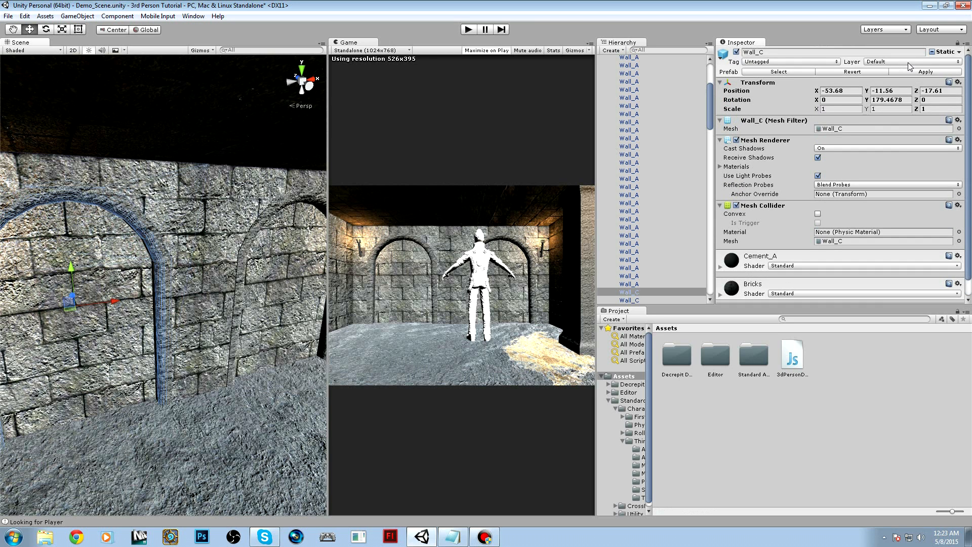
{"action": "left_click", "coordinate": [887, 129]}
{"action": "left_click", "coordinate": [248, 226]}
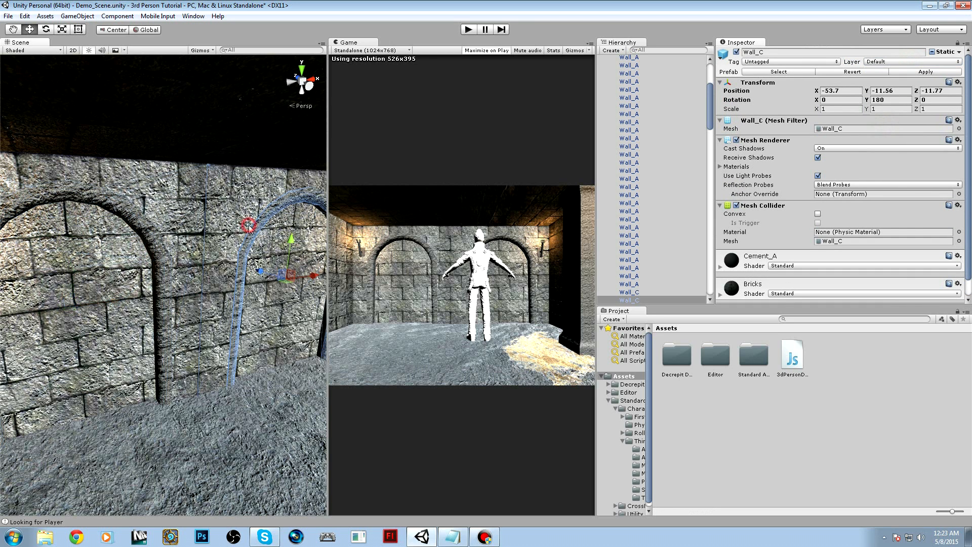
{"action": "left_click", "coordinate": [915, 62]}
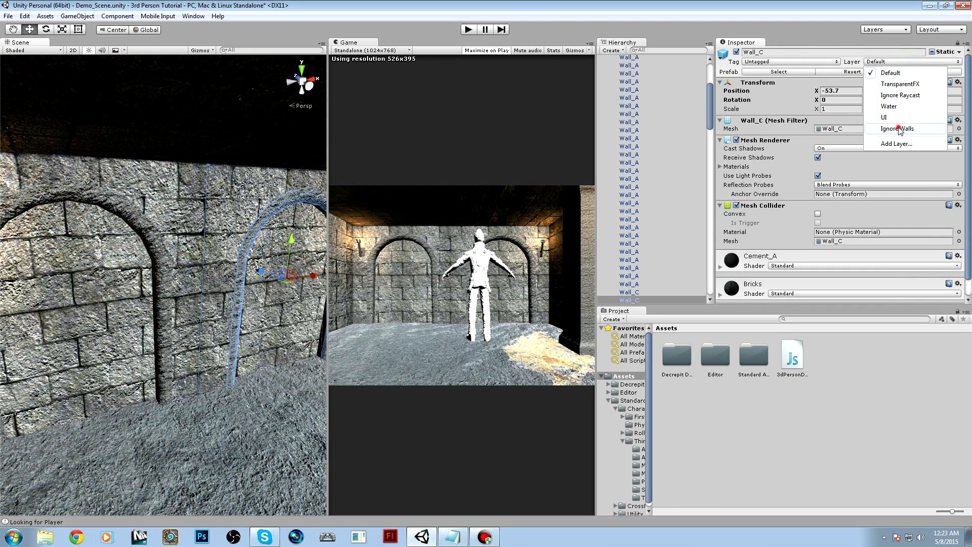
{"action": "left_click", "coordinate": [898, 129]}
Exclude the Ignore Walls layer from Collision Layers in ThirdPersonCamera's 3d Person Deluxe script.
{"action": "scroll", "coordinate": [706, 102], "scroll_direction": "up", "scroll_amount": 2}
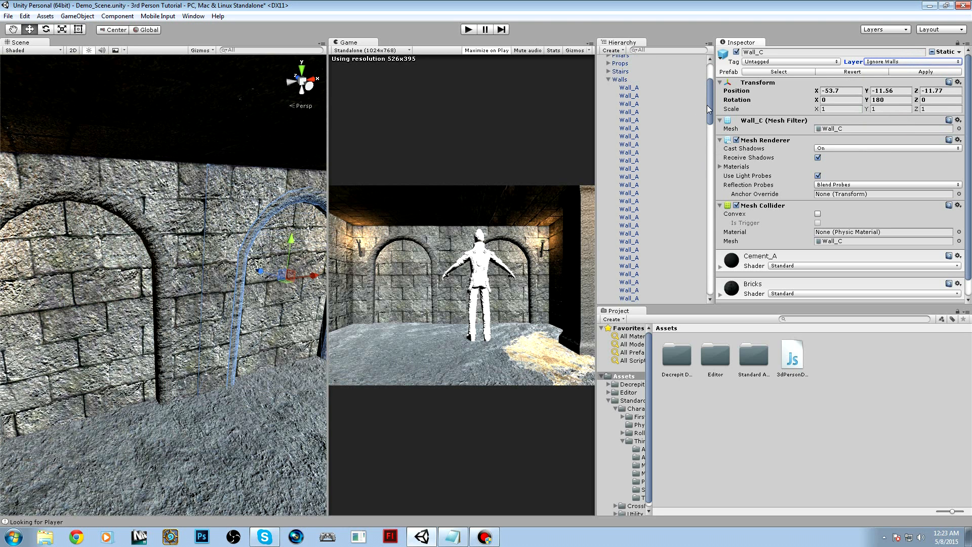
{"action": "left_click", "coordinate": [619, 110]}
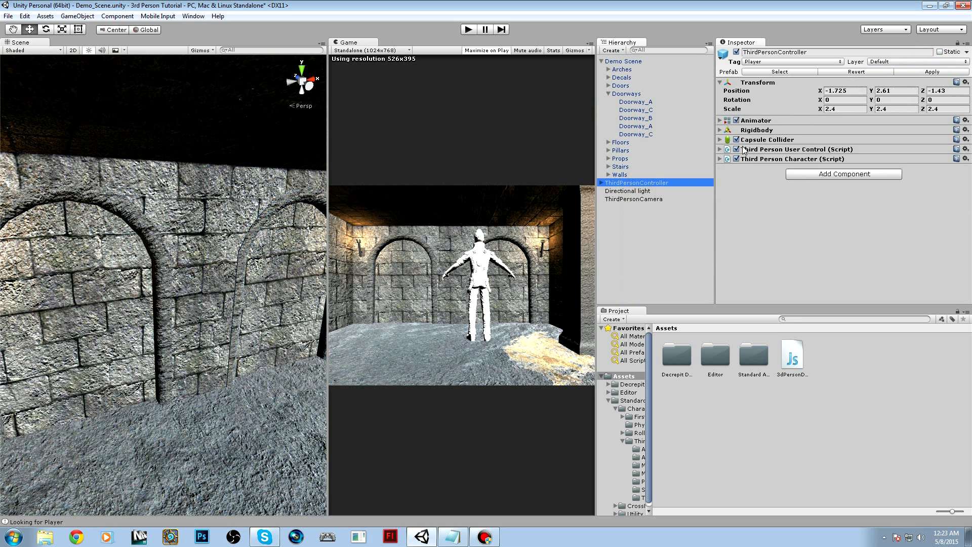
{"action": "left_click", "coordinate": [630, 200]}
{"action": "scroll", "coordinate": [793, 172], "scroll_direction": "down", "scroll_amount": 6}
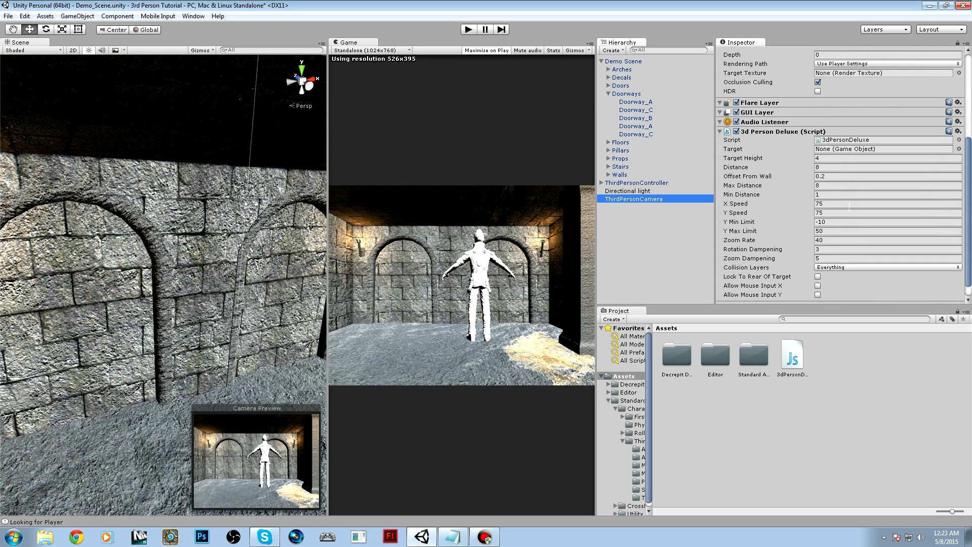
{"action": "left_click", "coordinate": [830, 268]}
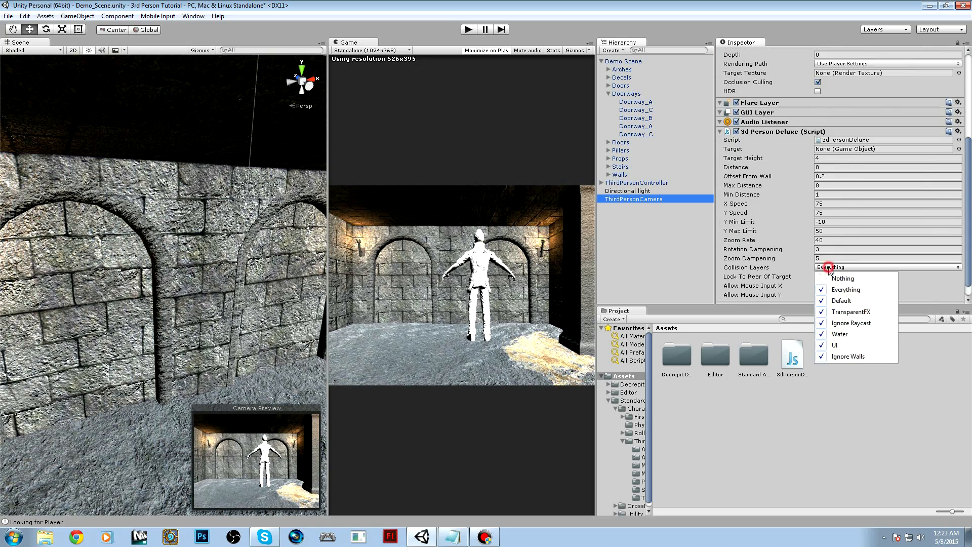
{"action": "left_click", "coordinate": [825, 358]}
Play-test camera collision with Ignore Walls excluded by walking and turning the character near the arched walls, then stop the game.
{"action": "left_click", "coordinate": [467, 30]}
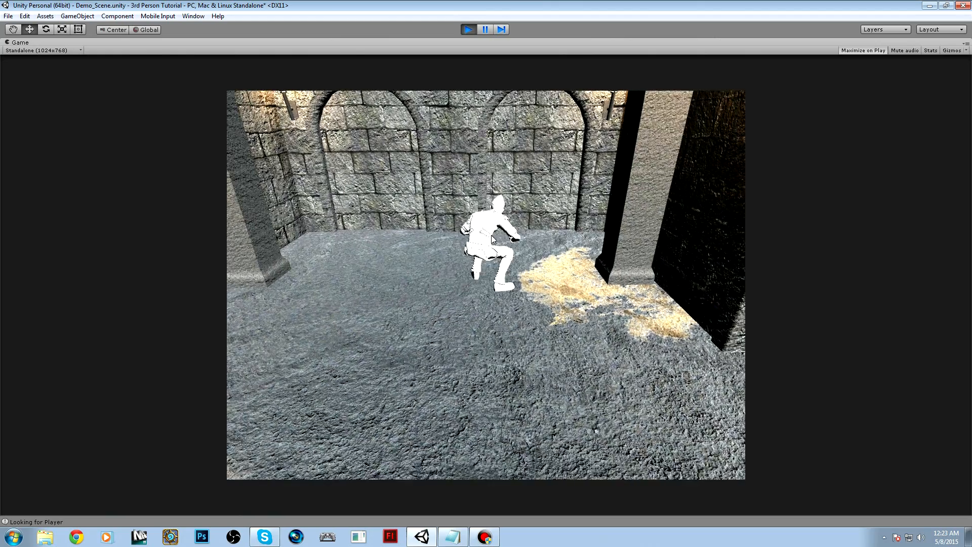
{"action": "key", "text": "w"}
{"action": "key", "text": "a"}
{"action": "key", "text": "d"}
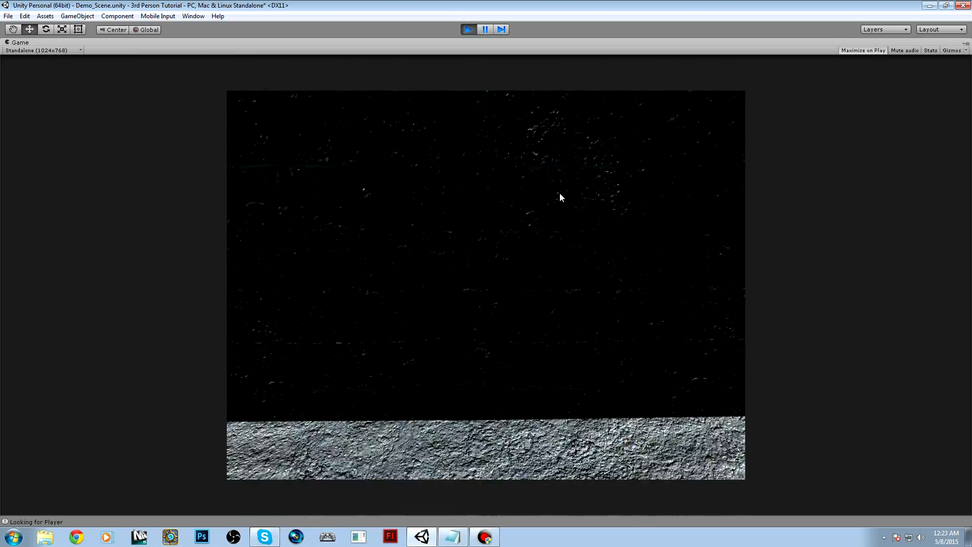
{"action": "key", "text": "a"}
{"action": "key", "text": "a"}
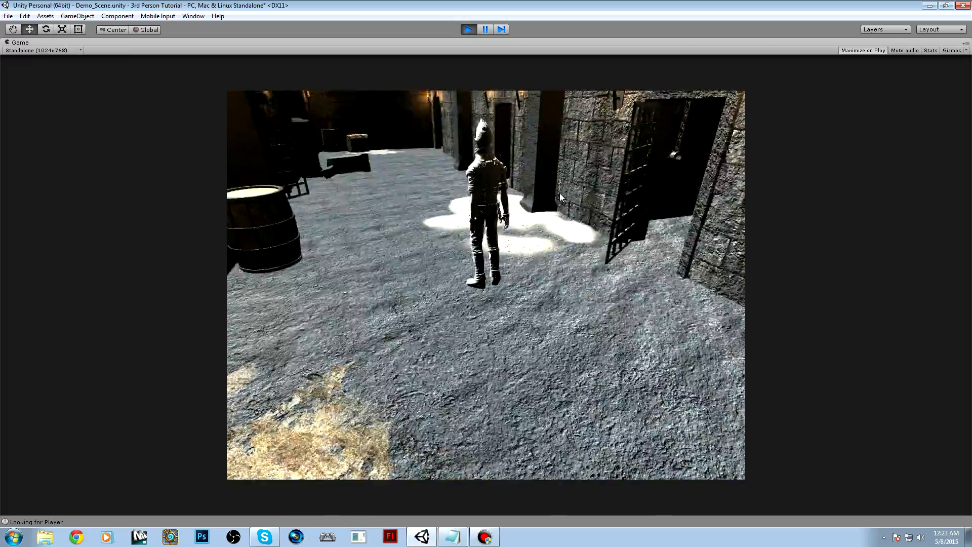
{"action": "key", "text": "w"}
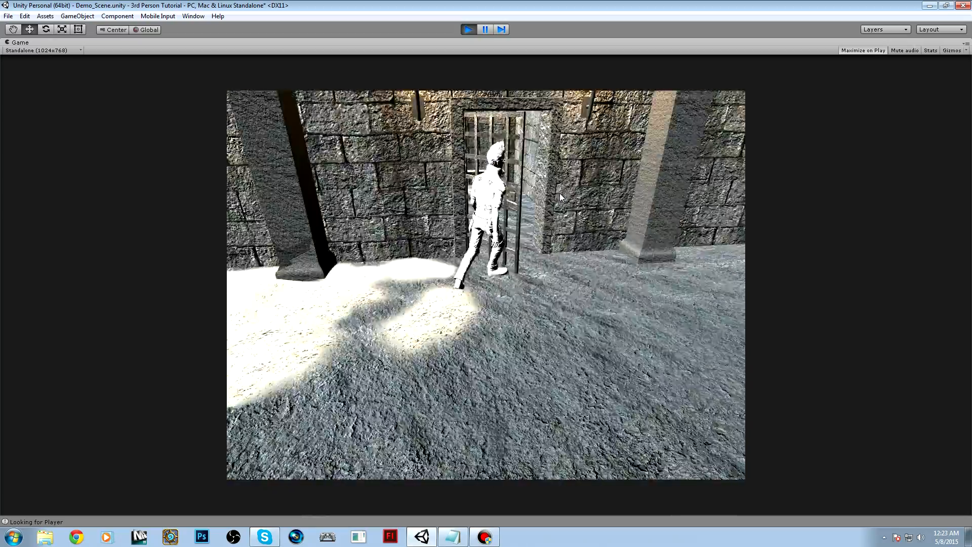
{"action": "key", "text": "d"}
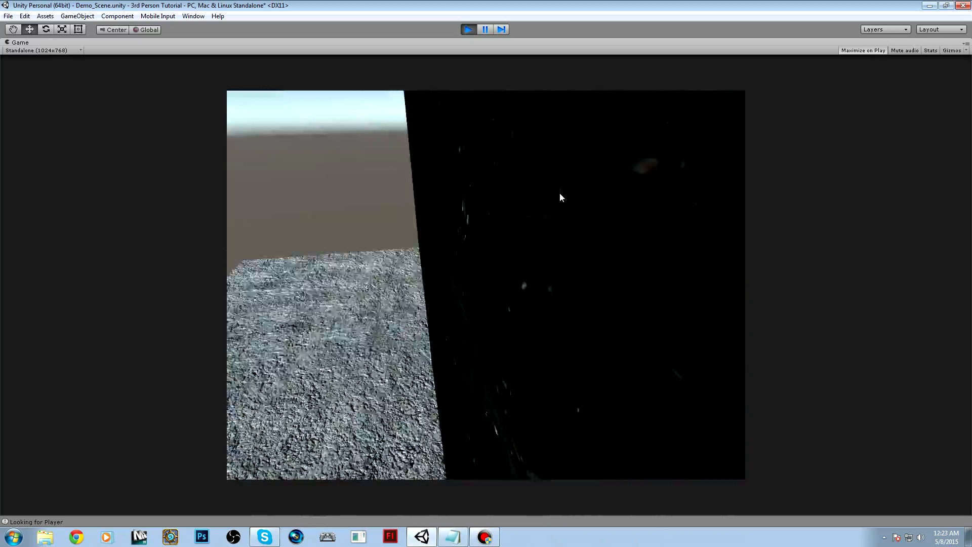
{"action": "key", "text": "d"}
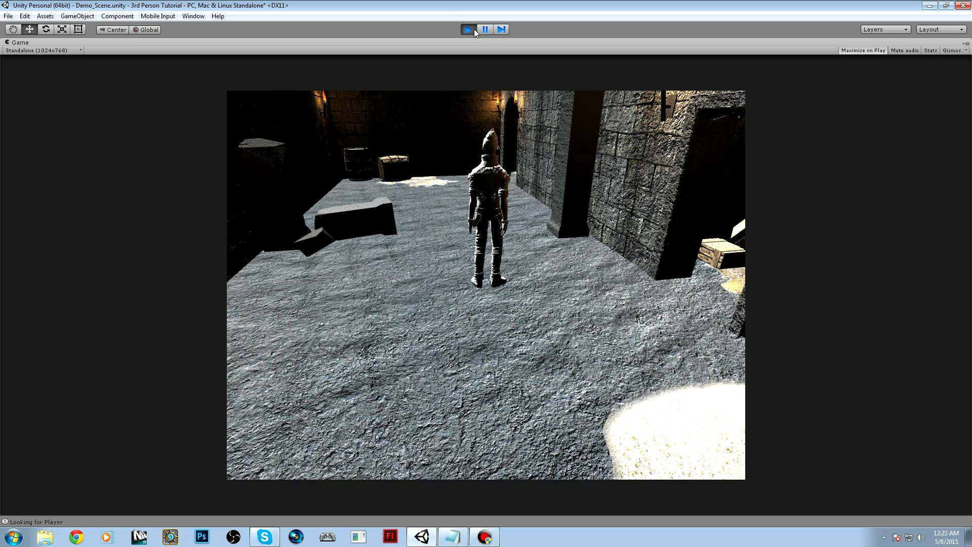
{"action": "left_click", "coordinate": [461, 27]}
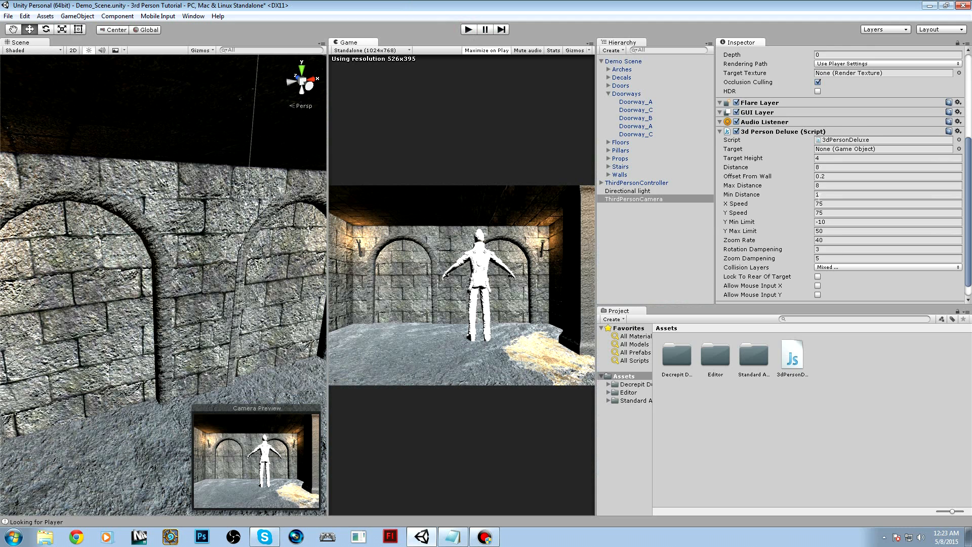
Set Y Min Limit to -50 and play-test the camera with Allow Mouse Input X and Y on, then stop the game.
{"action": "scroll", "coordinate": [819, 199], "scroll_direction": "down", "scroll_amount": 1}
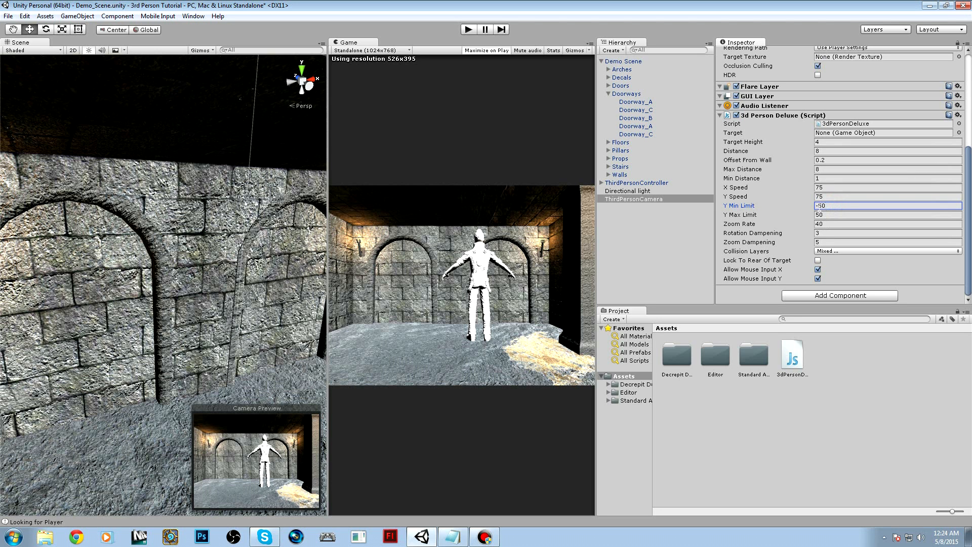
{"action": "left_click", "coordinate": [469, 30]}
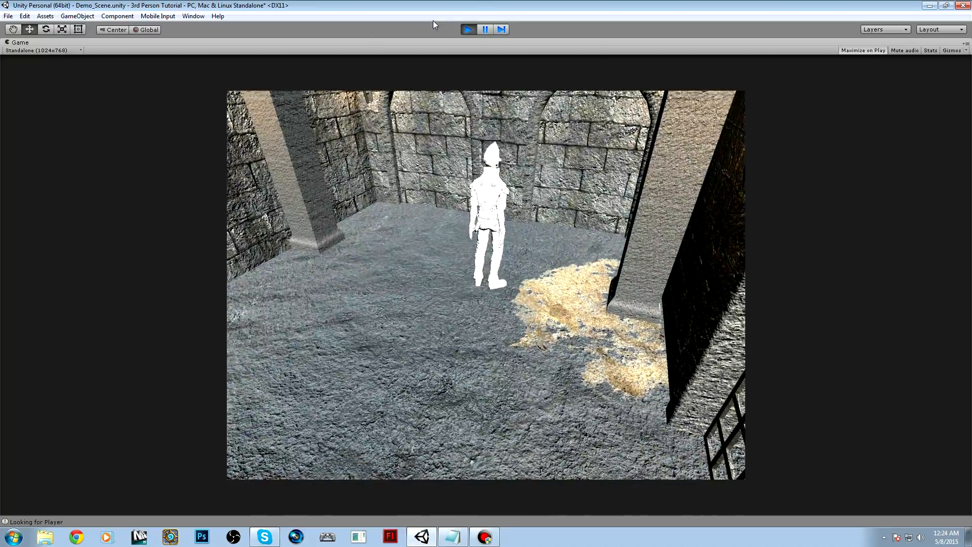
{"action": "key", "text": "ctrl+p"}
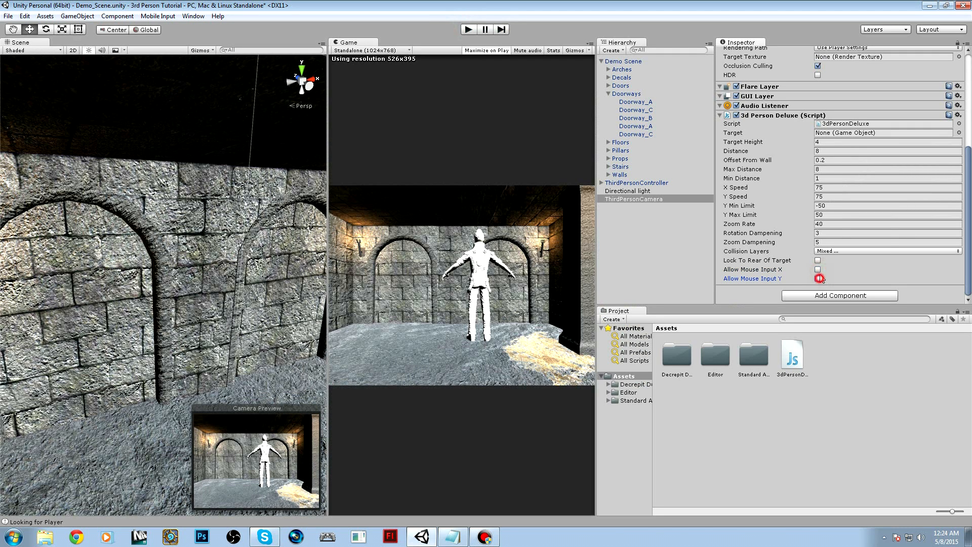
{"action": "left_click", "coordinate": [843, 250]}
{"action": "left_click", "coordinate": [850, 405]}
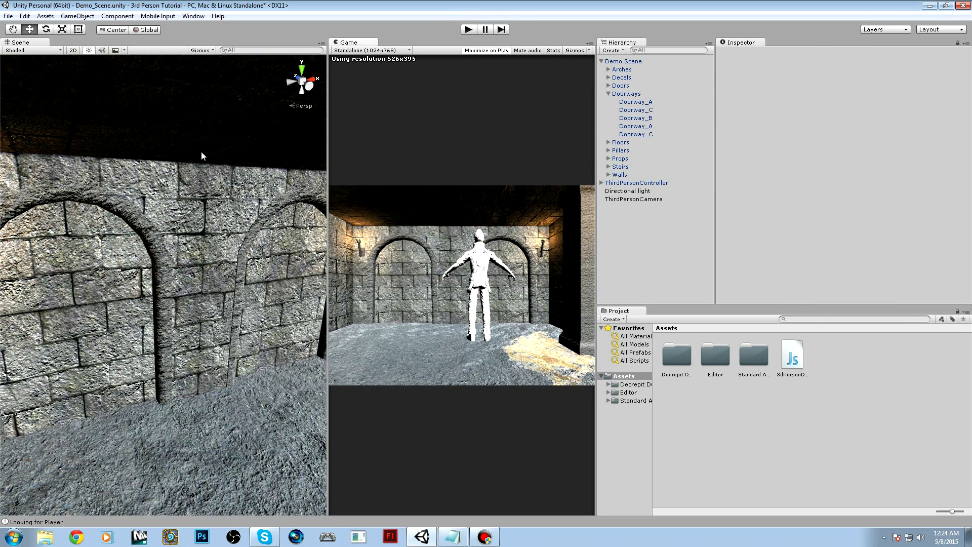
Assign two ceiling pieces near the character to the Ignore Walls layer and collapse the Demo Scene hierarchy.
{"action": "left_click", "coordinate": [221, 142]}
{"action": "left_click", "coordinate": [117, 140]}
{"action": "scroll", "coordinate": [184, 148], "scroll_direction": "down", "scroll_amount": 2}
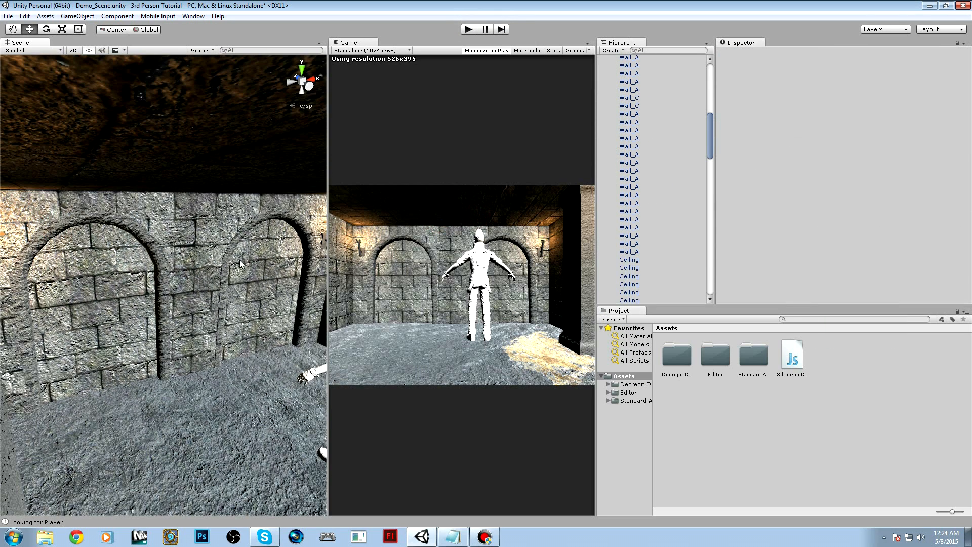
{"action": "left_click", "coordinate": [230, 184]}
{"action": "mouse_move", "coordinate": [230, 183]}
{"action": "right_mouse_down"}
{"action": "mouse_move", "coordinate": [296, 167]}
{"action": "mouse_move", "coordinate": [222, 198]}
{"action": "right_mouse_up"}
{"action": "left_click", "coordinate": [248, 163], "text": "shift"}
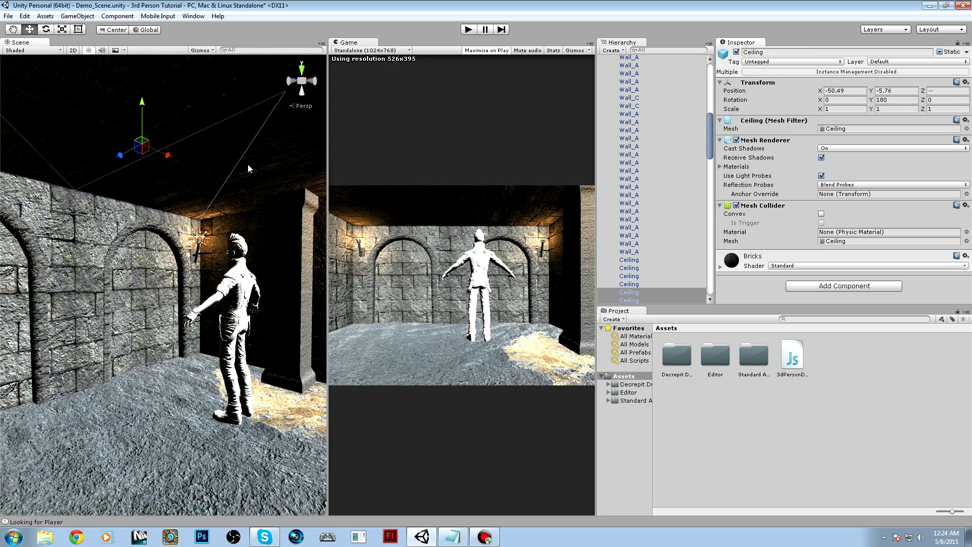
{"action": "left_click", "coordinate": [900, 61]}
{"action": "left_click", "coordinate": [895, 128]}
{"action": "left_click", "coordinate": [260, 203]}
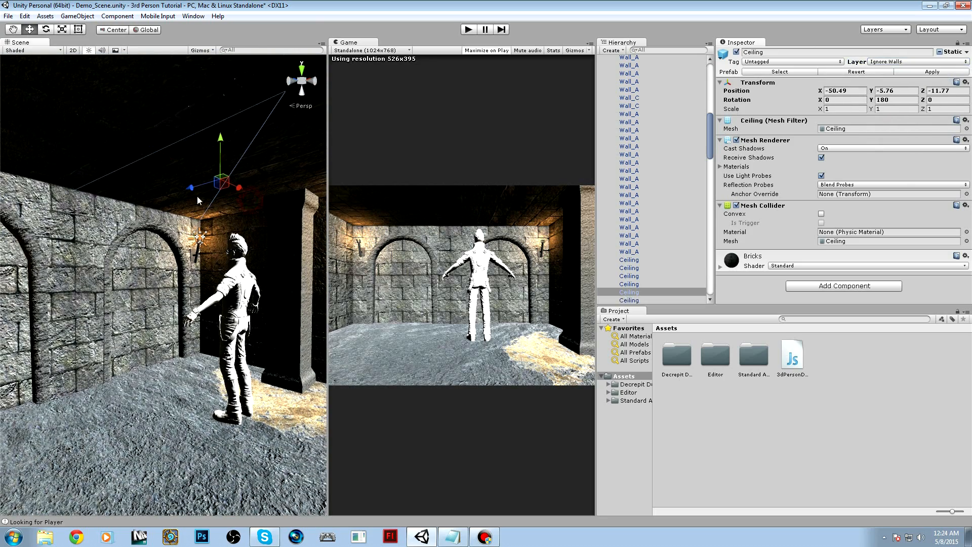
{"action": "scroll", "coordinate": [653, 219], "scroll_direction": "up", "scroll_amount": 10}
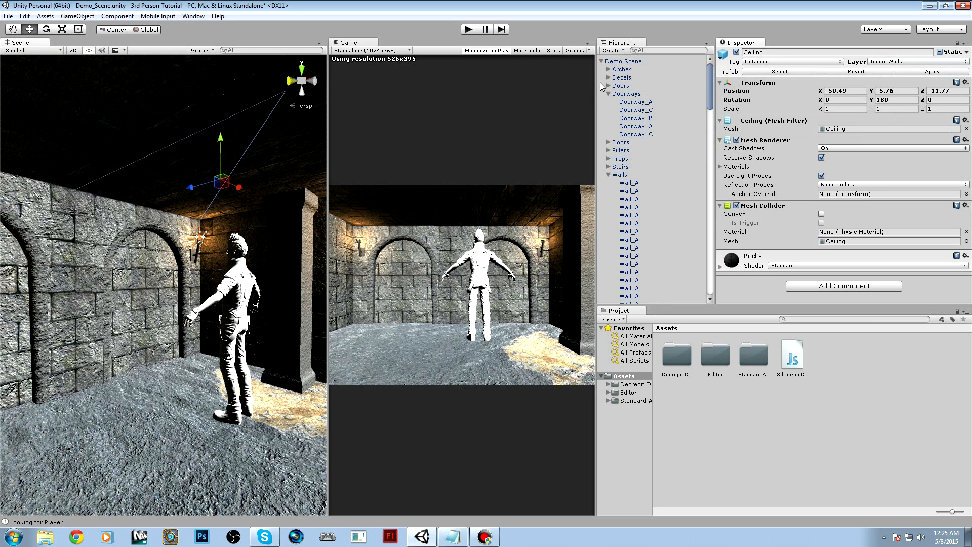
{"action": "left_click", "coordinate": [601, 61]}
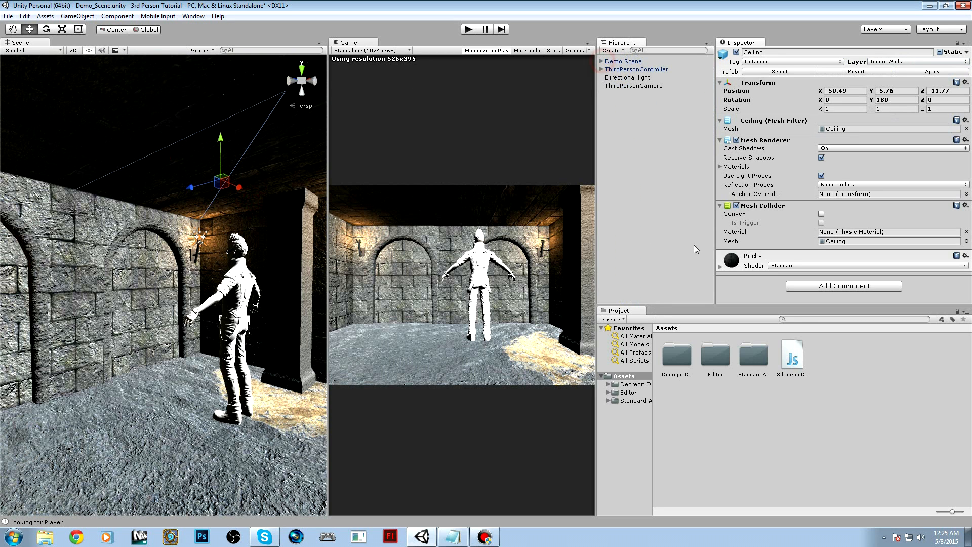
Set Distance and Max Distance to 15 in ThirdPersonCamera's 3d Person Deluxe script.
{"action": "left_click", "coordinate": [639, 87]}
{"action": "scroll", "coordinate": [846, 259], "scroll_direction": "down", "scroll_amount": 5}
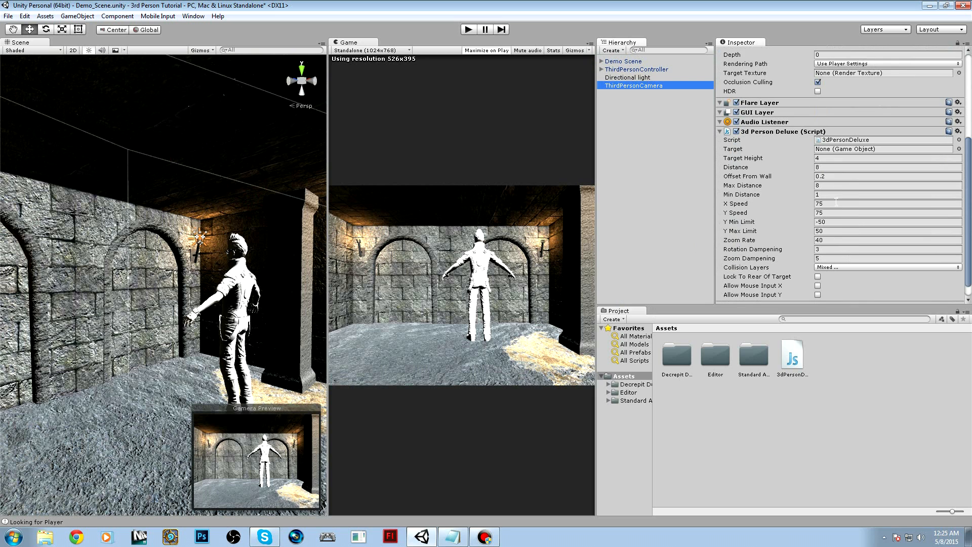
{"action": "left_click", "coordinate": [831, 167]}
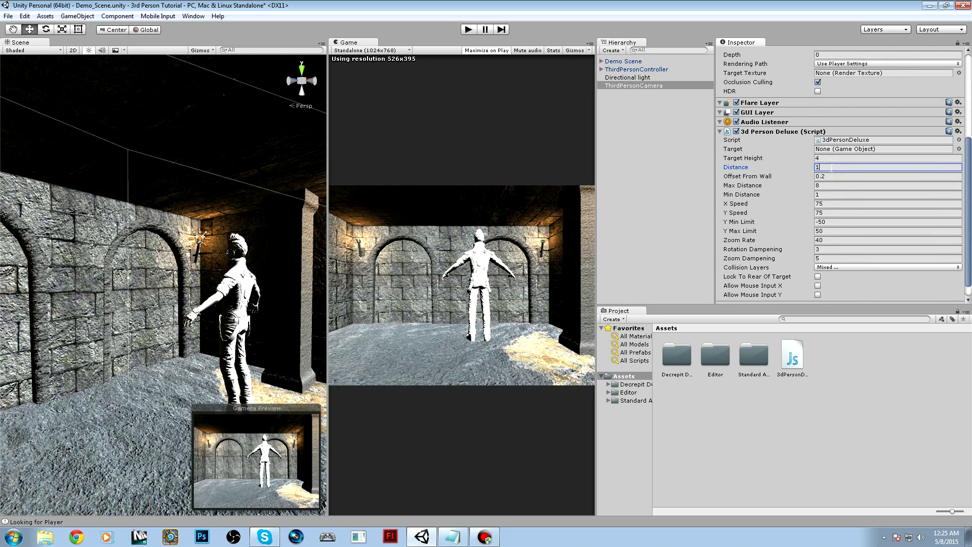
{"action": "left_click", "coordinate": [836, 185]}
{"action": "type", "text": "15"}
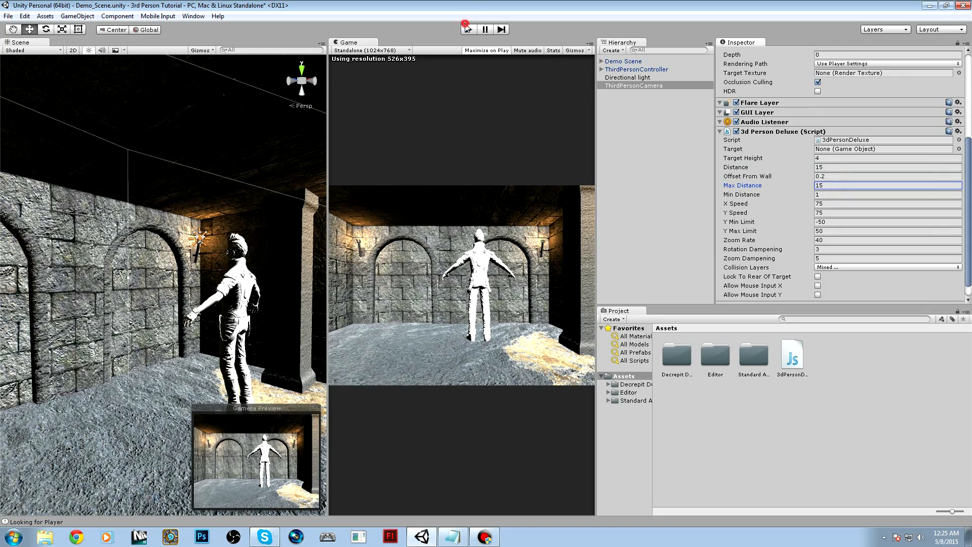
Play-test the follow camera at the longer distance around the character and ceilings, then stop the game.
{"action": "left_click", "coordinate": [466, 29]}
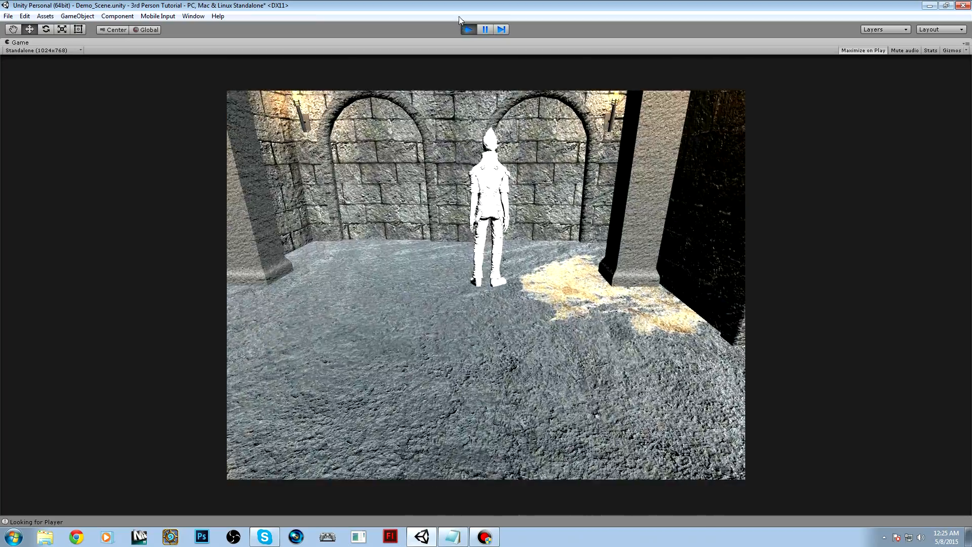
{"action": "left_click", "coordinate": [462, 29]}
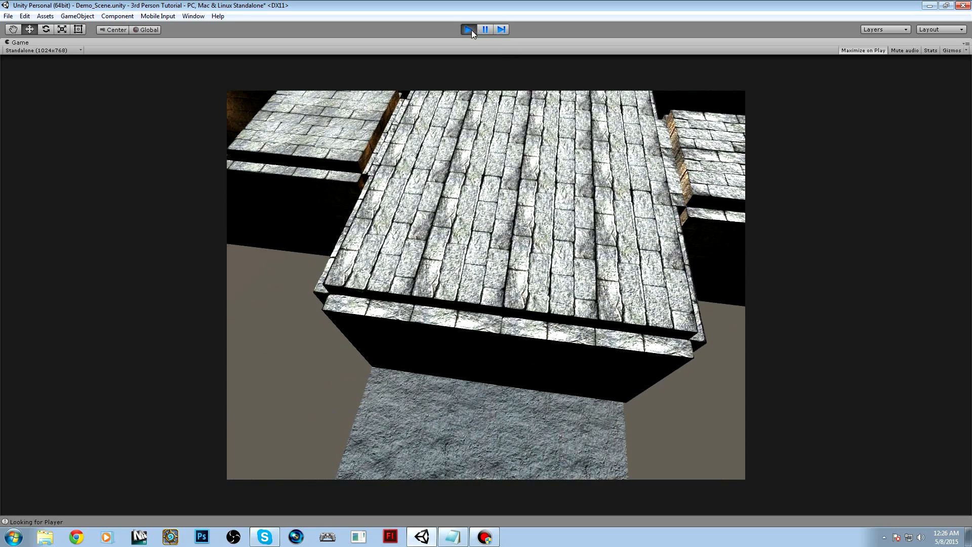
{"action": "left_click", "coordinate": [469, 29]}
Disable the Mesh Renderer on the two ceiling pieces above the character and start the game.
{"action": "left_click", "coordinate": [250, 147]}
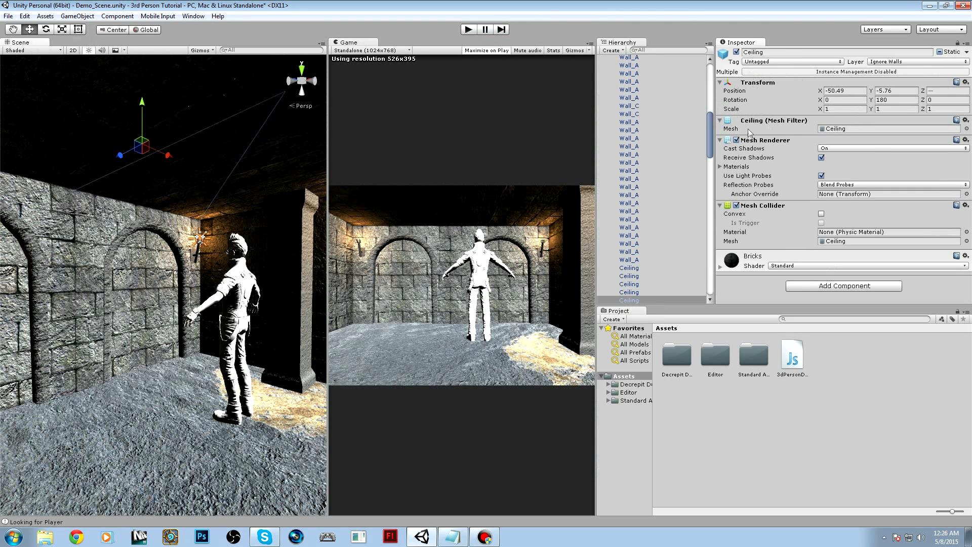
{"action": "left_click", "coordinate": [737, 141]}
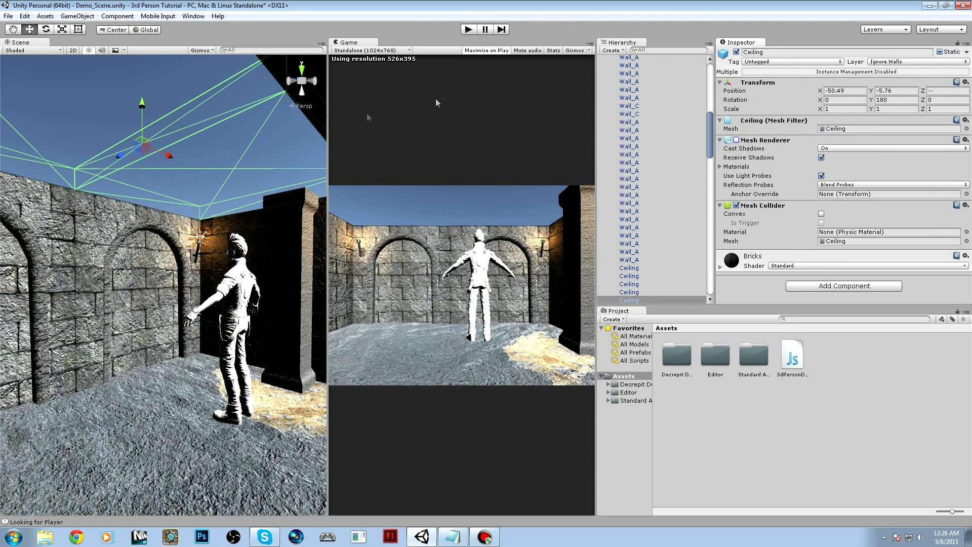
{"action": "left_click", "coordinate": [468, 30]}
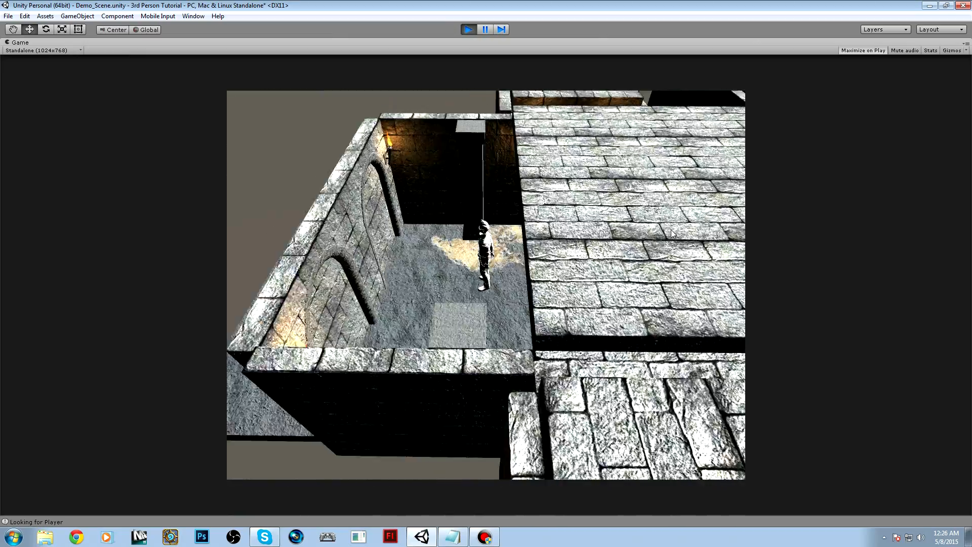
Play-test the overhead camera by walking the character through the open room and zooming in and out, then stop the game.
{"action": "key", "text": "w"}
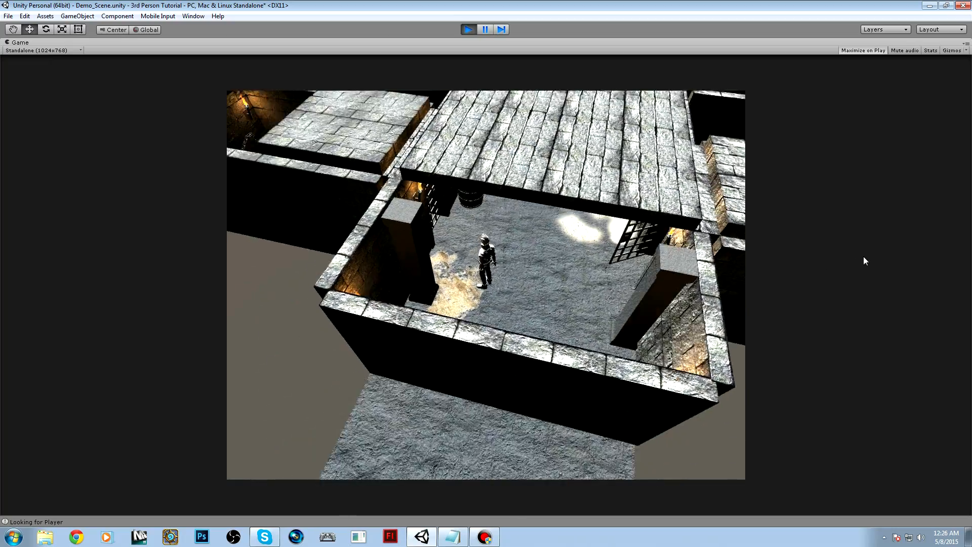
{"action": "key", "text": "w"}
{"action": "scroll", "coordinate": [893, 256], "scroll_direction": "up", "scroll_amount": 5}
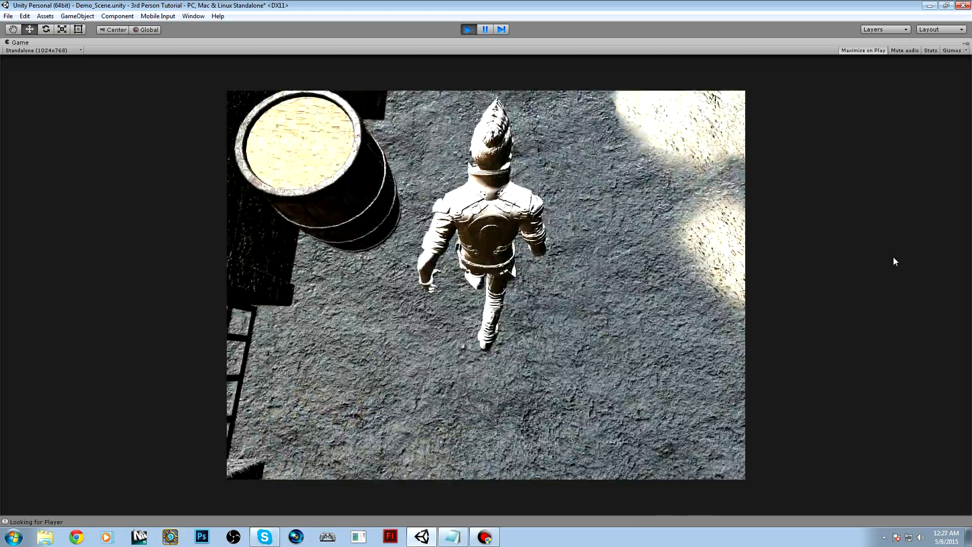
{"action": "scroll", "coordinate": [879, 195], "scroll_direction": "down", "scroll_amount": 5}
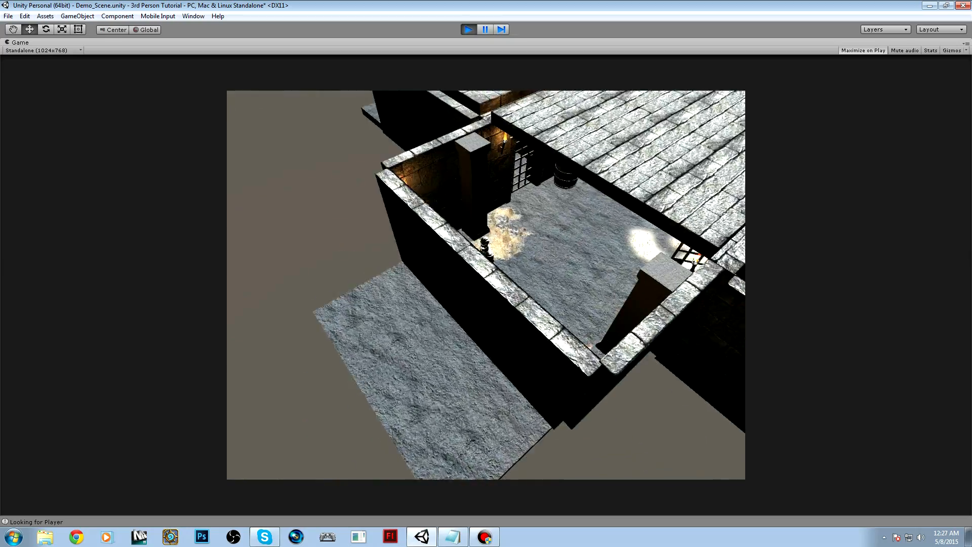
{"action": "scroll", "coordinate": [842, 250], "scroll_direction": "up", "scroll_amount": 5}
{"action": "scroll", "coordinate": [915, 248], "scroll_direction": "down", "scroll_amount": 3}
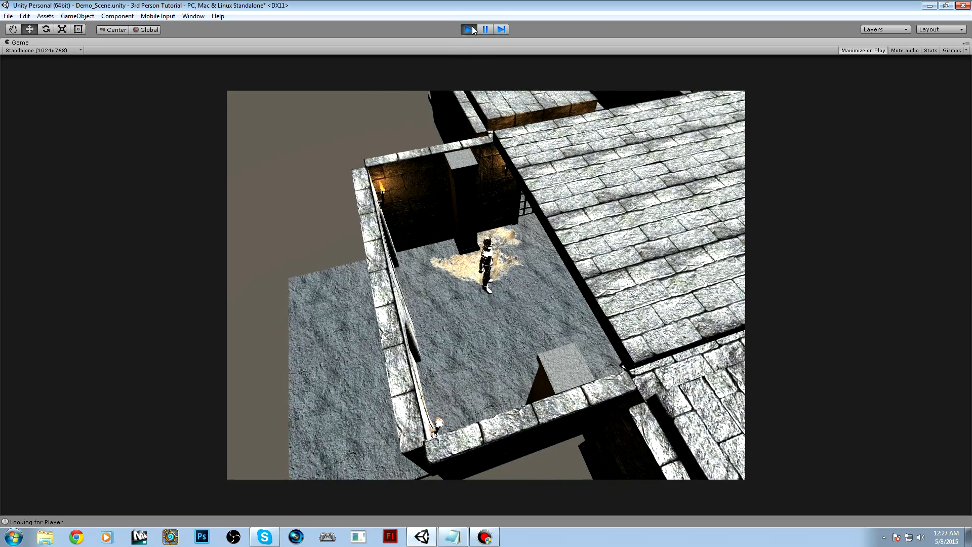
{"action": "left_click", "coordinate": [468, 30]}
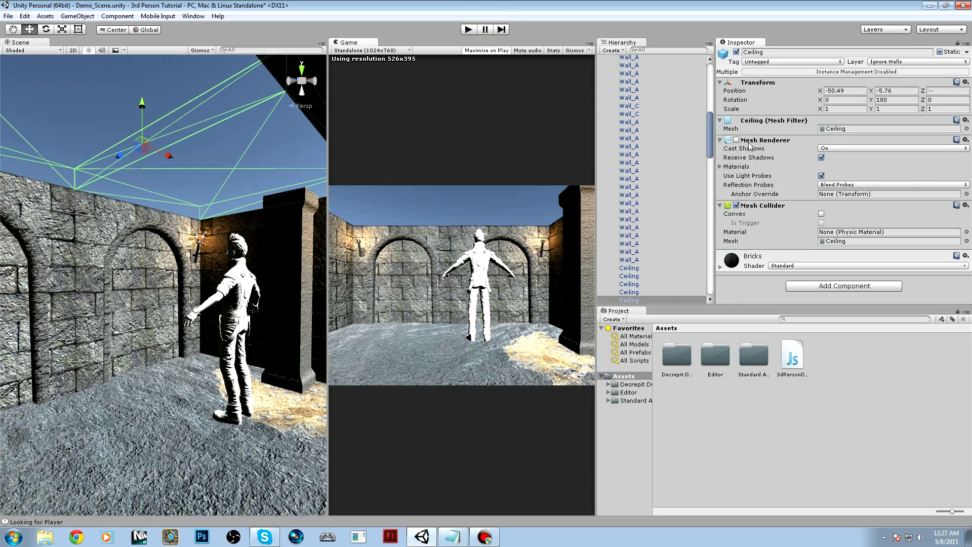
Re-enable the Mesh Renderer on the two ceiling pieces, assign them to the Default layer and collapse the Demo Scene hierarchy.
{"action": "left_click", "coordinate": [736, 140]}
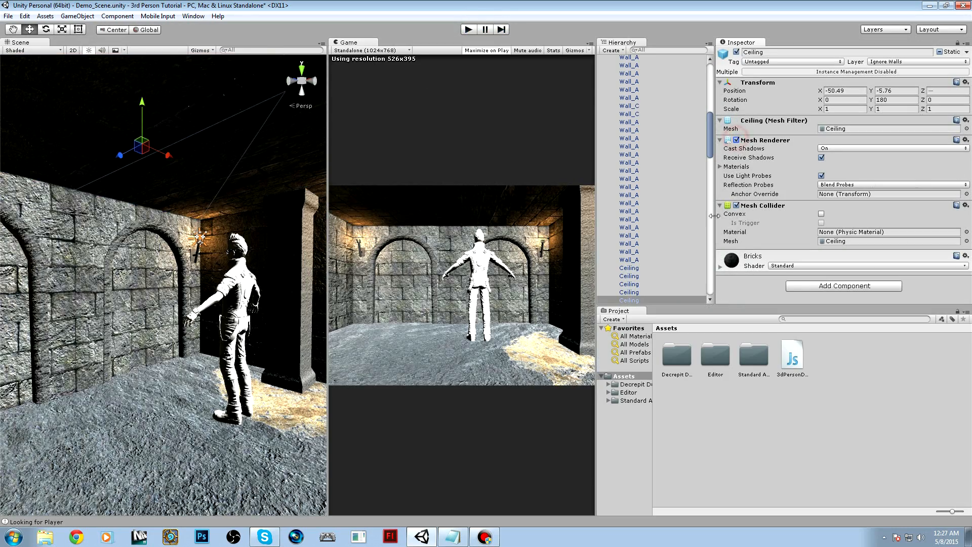
{"action": "left_click", "coordinate": [911, 63]}
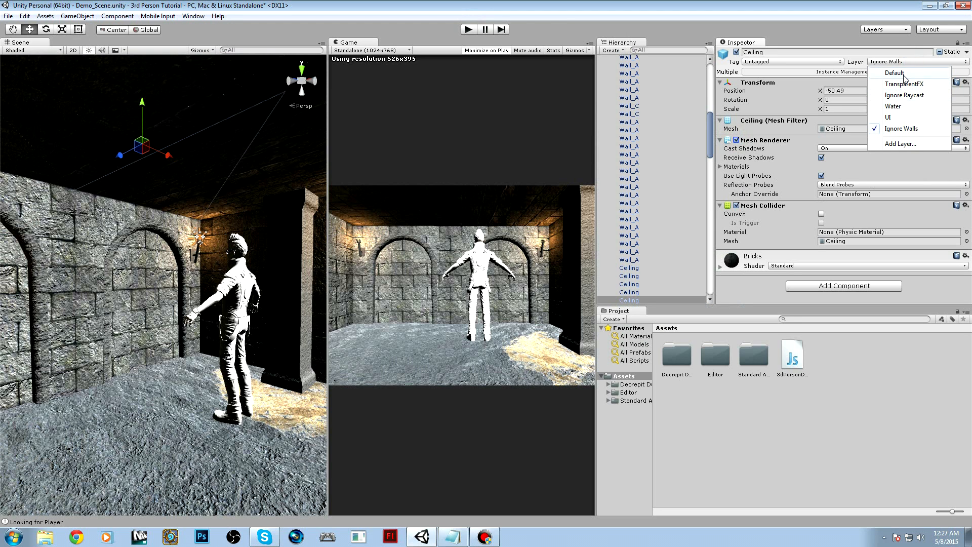
{"action": "left_click", "coordinate": [894, 73]}
{"action": "scroll", "coordinate": [673, 120], "scroll_direction": "up", "scroll_amount": 8}
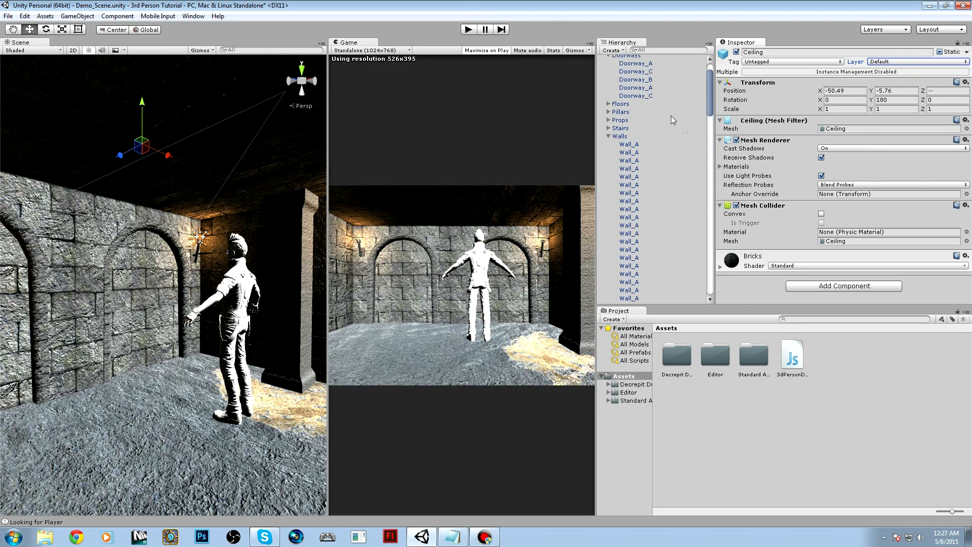
{"action": "scroll", "coordinate": [615, 114], "scroll_direction": "up", "scroll_amount": 3}
{"action": "left_click", "coordinate": [602, 61]}
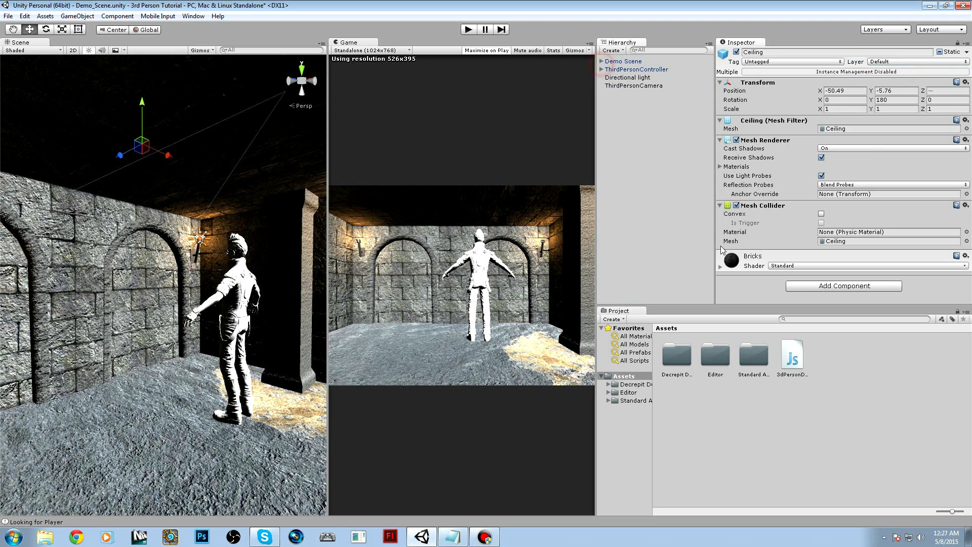
Select ThirdPersonController and examine the character in the scene from several sides.
{"action": "left_click", "coordinate": [666, 223]}
{"action": "left_click", "coordinate": [247, 282]}
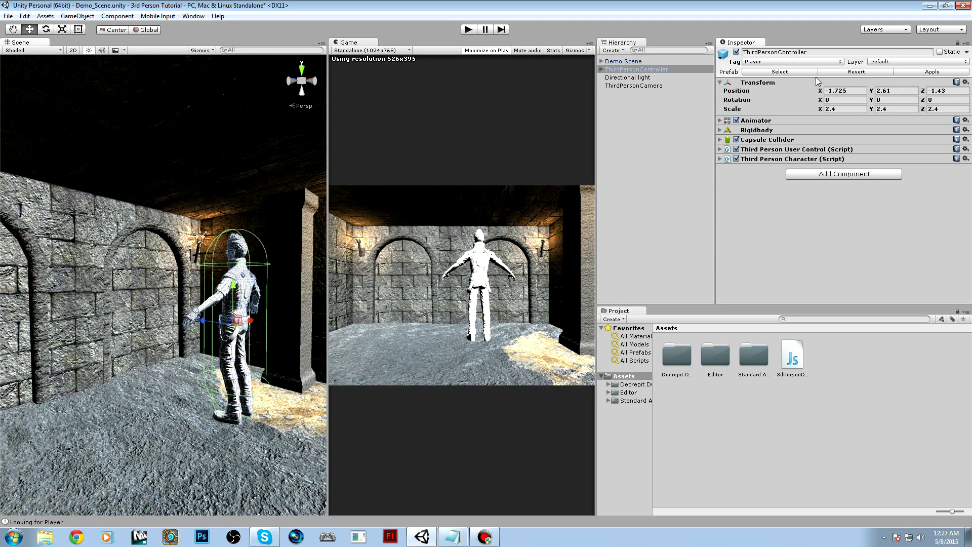
{"action": "left_click", "coordinate": [644, 133]}
{"action": "left_click", "coordinate": [643, 70]}
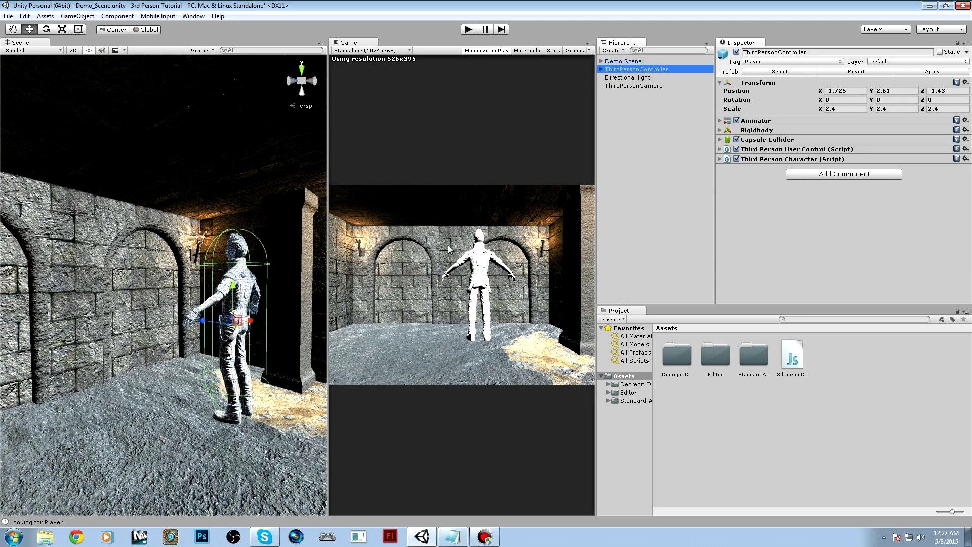
{"action": "right_click_drag", "start_coordinate": [186, 278], "coordinate": [267, 295]}
{"action": "middle_click_drag", "start_coordinate": [243, 286], "coordinate": [300, 274]}
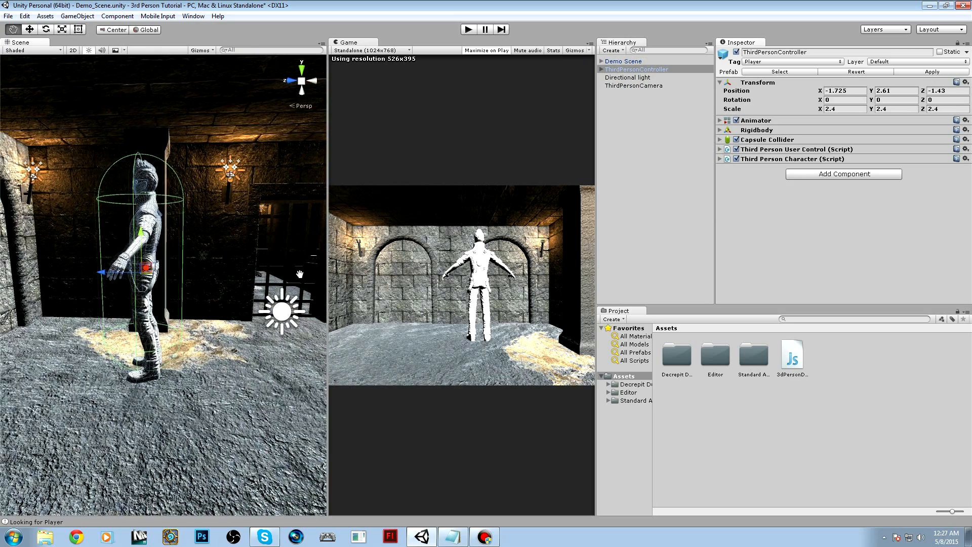
{"action": "right_click_drag", "start_coordinate": [184, 306], "coordinate": [236, 312]}
{"action": "middle_click_drag", "start_coordinate": [236, 312], "coordinate": [324, 300]}
Expand ThirdPersonController's components and examine its Animator and Rigidbody settings and the capsule around the character.
{"action": "left_click", "coordinate": [773, 120]}
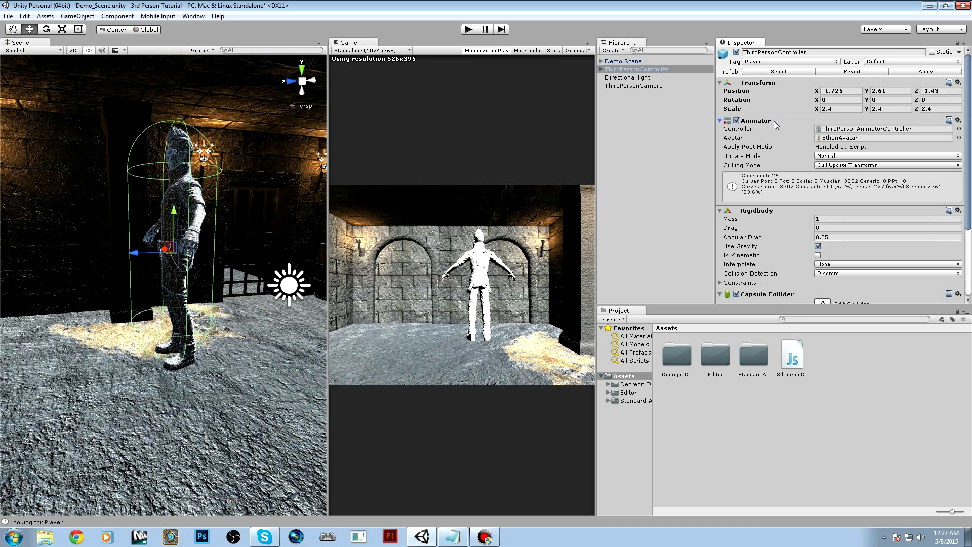
{"action": "right_click_drag", "start_coordinate": [220, 208], "coordinate": [241, 213]}
{"action": "left_click_drag", "start_coordinate": [242, 214], "coordinate": [285, 234], "text": "alt"}
{"action": "scroll", "coordinate": [285, 234], "scroll_direction": "down", "scroll_amount": 4}
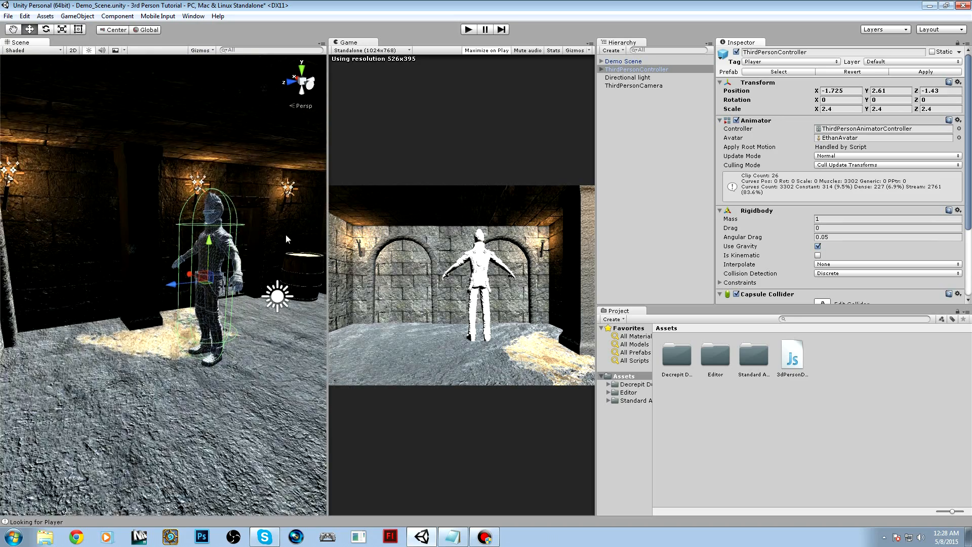
{"action": "right_click_drag", "start_coordinate": [281, 235], "coordinate": [206, 261]}
{"action": "middle_click_drag", "start_coordinate": [206, 261], "coordinate": [151, 268]}
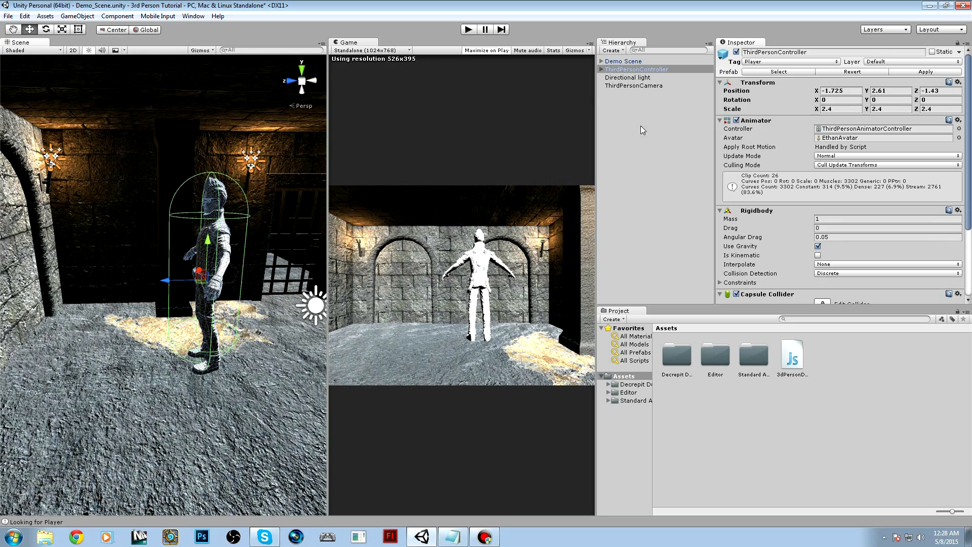
Select Demo Scene and examine the whole dungeon layout from outside.
{"action": "left_click", "coordinate": [656, 63]}
{"action": "scroll", "coordinate": [217, 190], "scroll_direction": "down", "scroll_amount": 8}
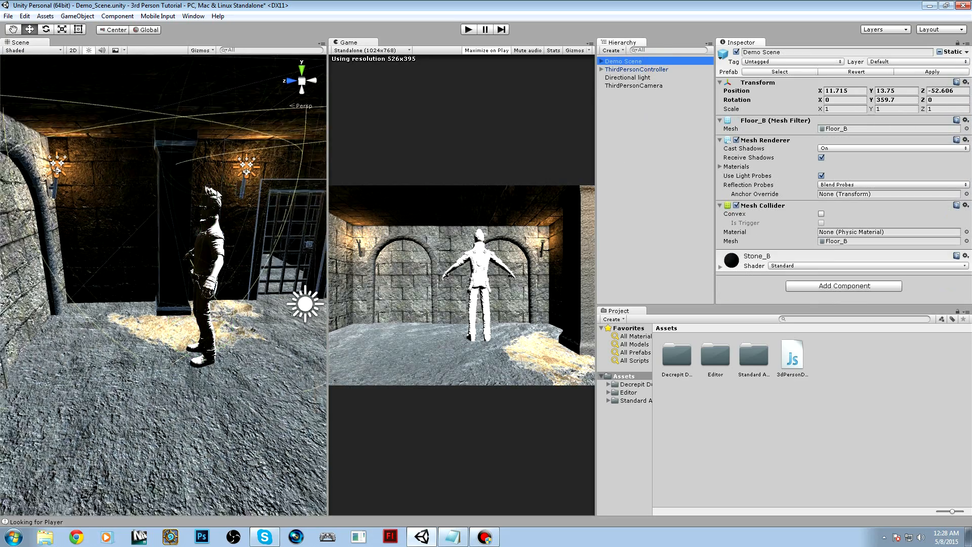
{"action": "scroll", "coordinate": [217, 190], "scroll_direction": "down", "scroll_amount": 10}
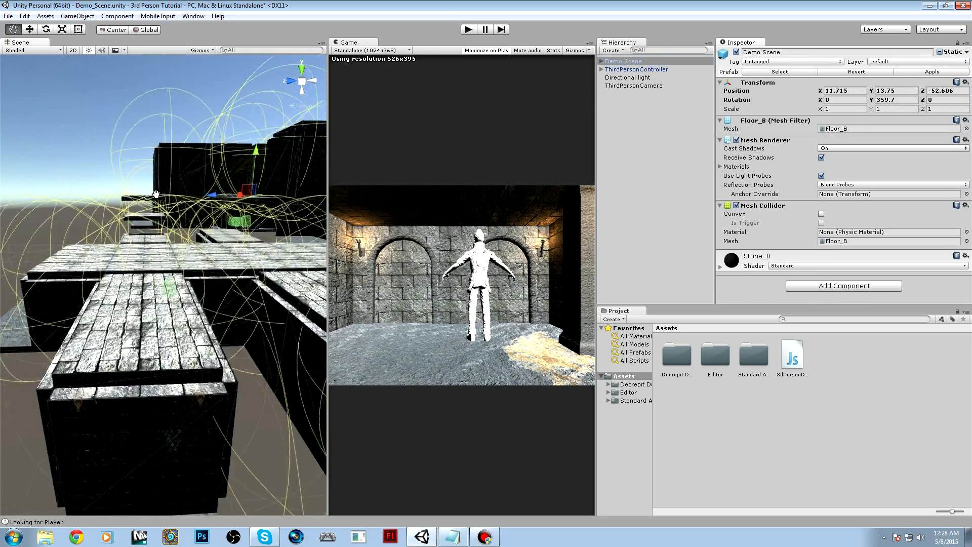
{"action": "scroll", "coordinate": [222, 233], "scroll_direction": "down", "scroll_amount": 6}
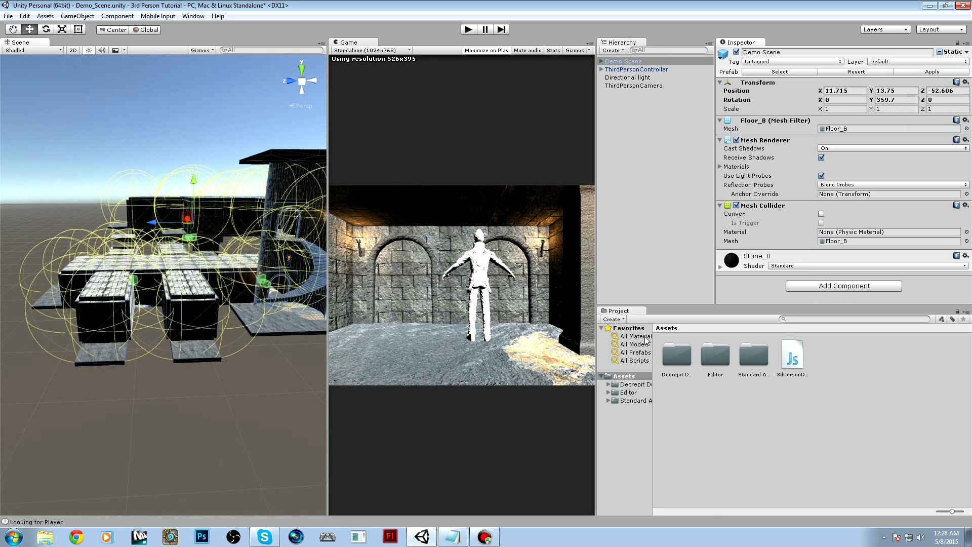
Open the Doors folder in Decrepit Dungeon's Prefabs and preview Door_C, Door_A and Door_B.
{"action": "double_click", "coordinate": [677, 365]}
{"action": "left_click", "coordinate": [702, 361]}
{"action": "left_click", "coordinate": [758, 361]}
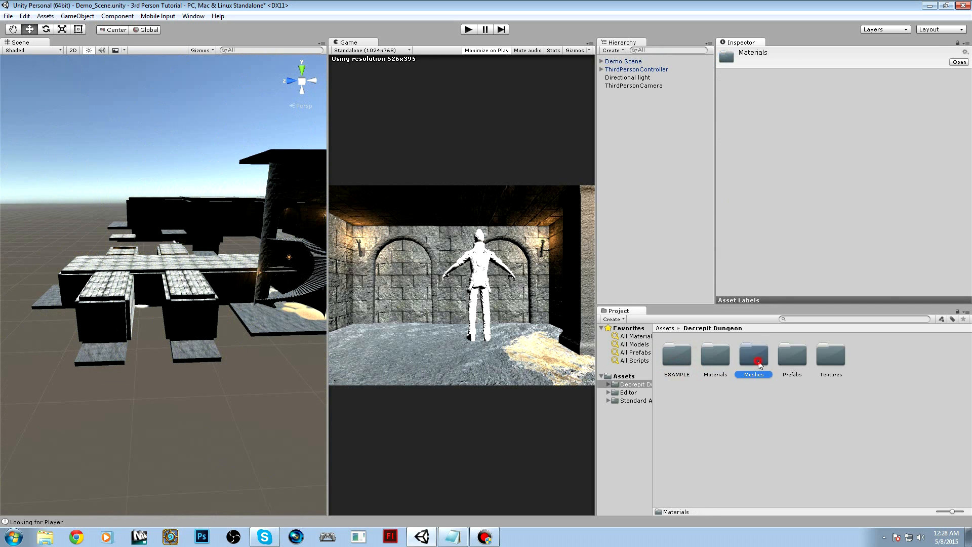
{"action": "double_click", "coordinate": [797, 365]}
{"action": "double_click", "coordinate": [758, 368]}
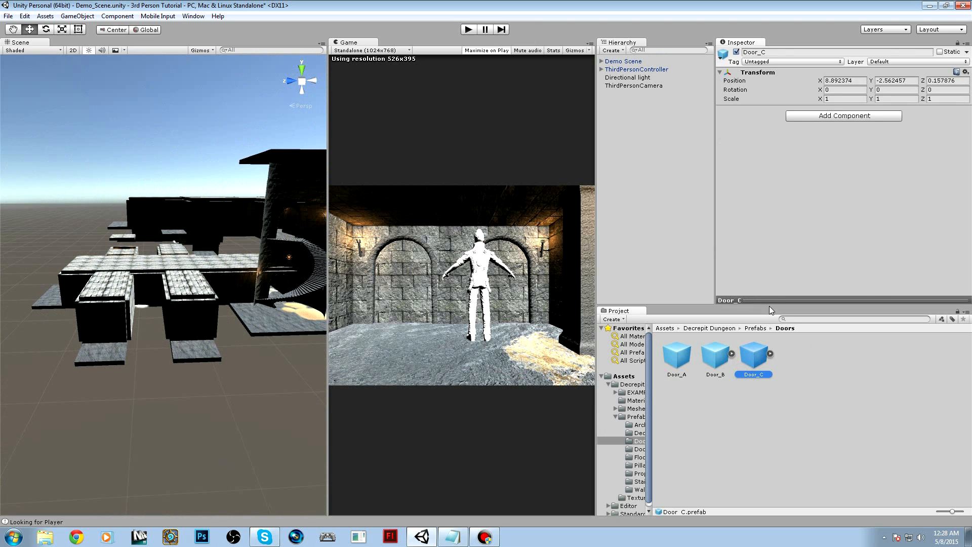
{"action": "left_click_drag", "start_coordinate": [772, 299], "coordinate": [774, 45]}
{"action": "left_click_drag", "start_coordinate": [898, 207], "coordinate": [799, 247]}
{"action": "left_click", "coordinate": [690, 366]}
{"action": "left_click", "coordinate": [703, 363]}
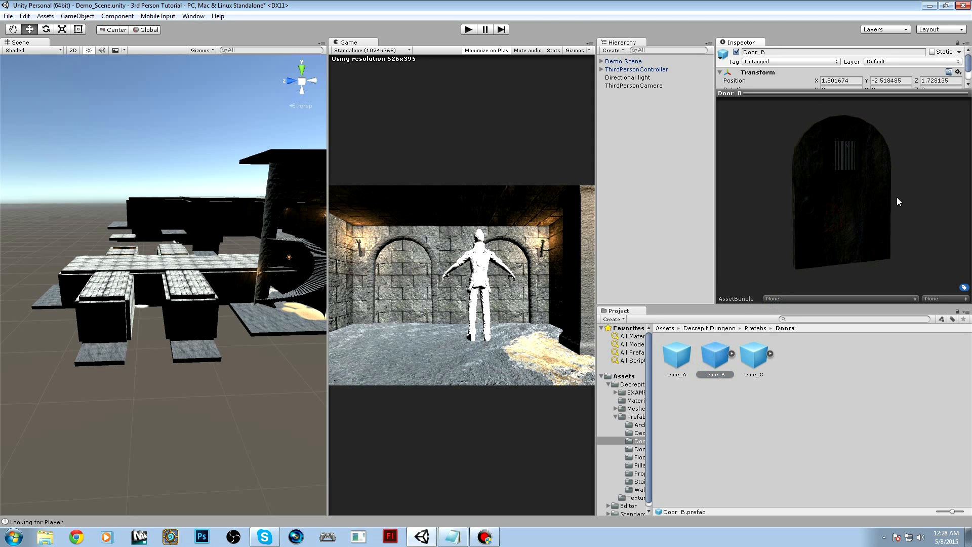
Open the Floors prefab folder and preview Floor_B, Floor_C and Floor_A from different angles.
{"action": "left_click", "coordinate": [757, 328]}
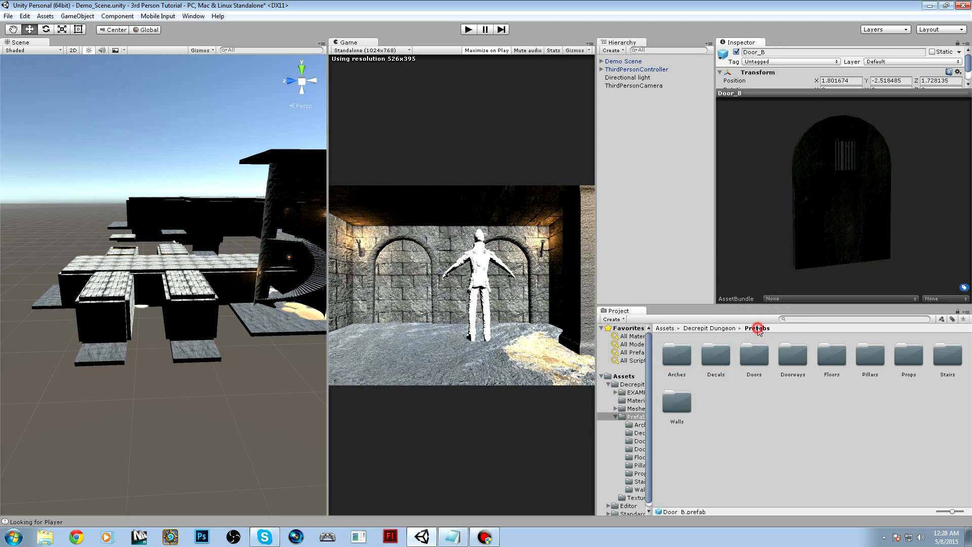
{"action": "double_click", "coordinate": [824, 364]}
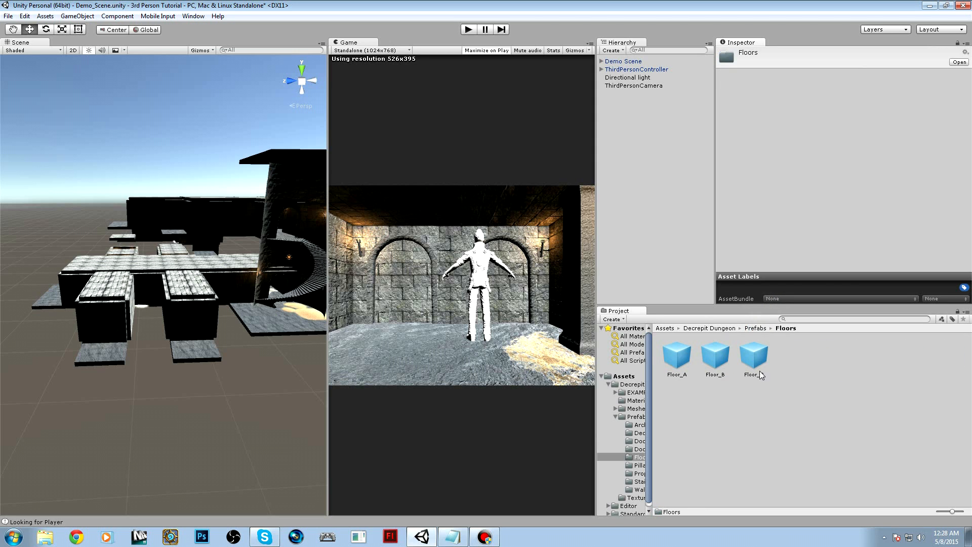
{"action": "left_click", "coordinate": [716, 364]}
{"action": "left_click_drag", "start_coordinate": [311, 293], "coordinate": [283, 285], "text": "alt"}
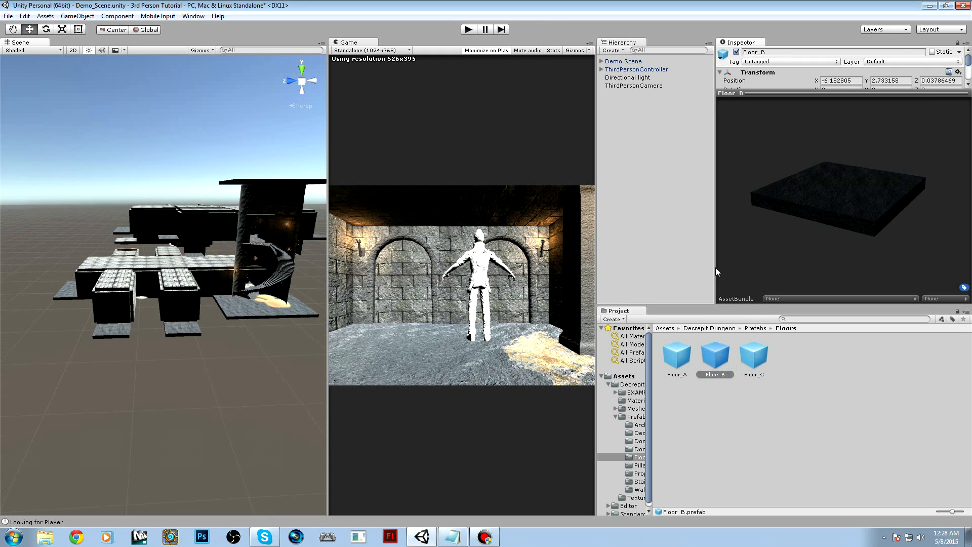
{"action": "left_click", "coordinate": [740, 357]}
{"action": "left_click_drag", "start_coordinate": [855, 199], "coordinate": [957, 172]}
{"action": "left_click_drag", "start_coordinate": [161, 167], "coordinate": [558, 189]}
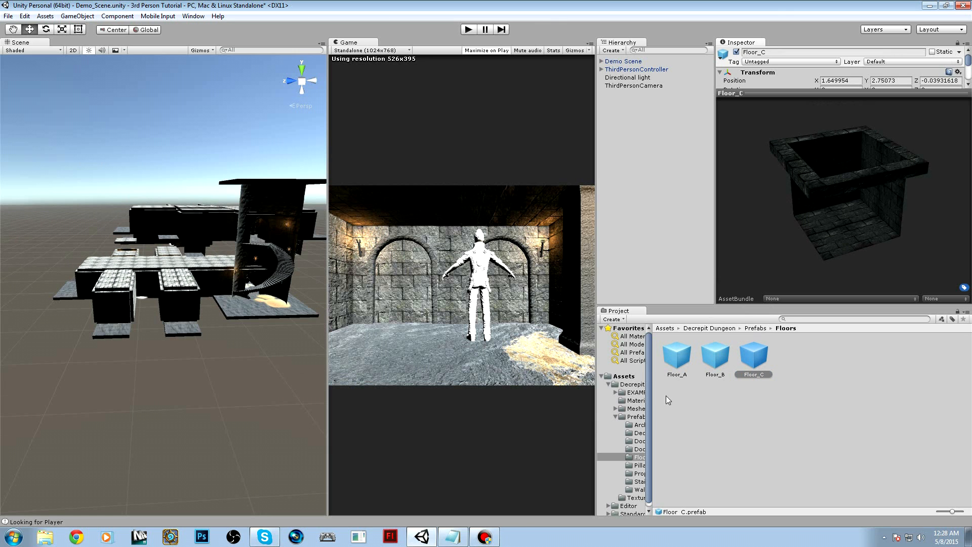
{"action": "left_click", "coordinate": [686, 364]}
{"action": "left_click_drag", "start_coordinate": [885, 224], "coordinate": [769, 242]}
Shrink the Floor_A preview and examine the prefab's components and Bricks material maps.
{"action": "left_click", "coordinate": [797, 93]}
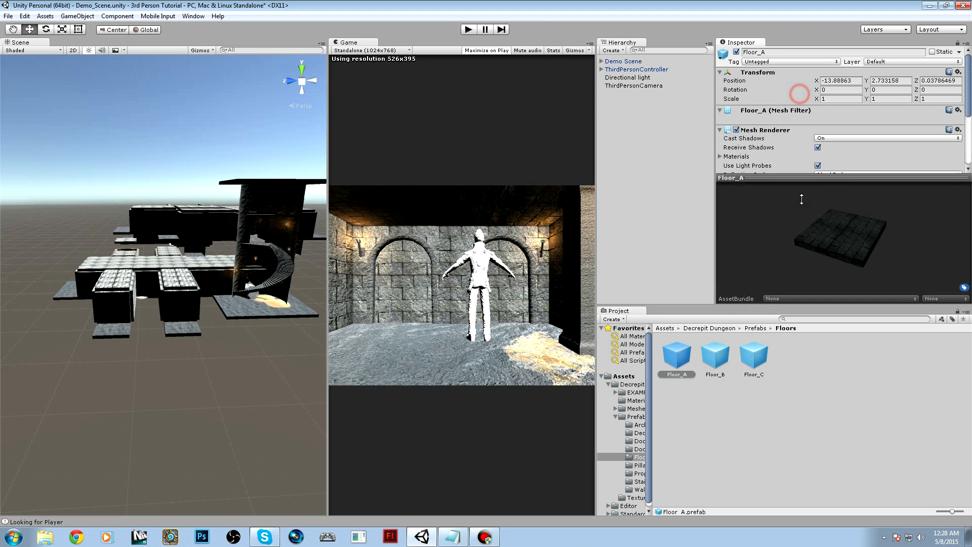
{"action": "left_click", "coordinate": [754, 250]}
{"action": "scroll", "coordinate": [740, 113], "scroll_direction": "down", "scroll_amount": 5}
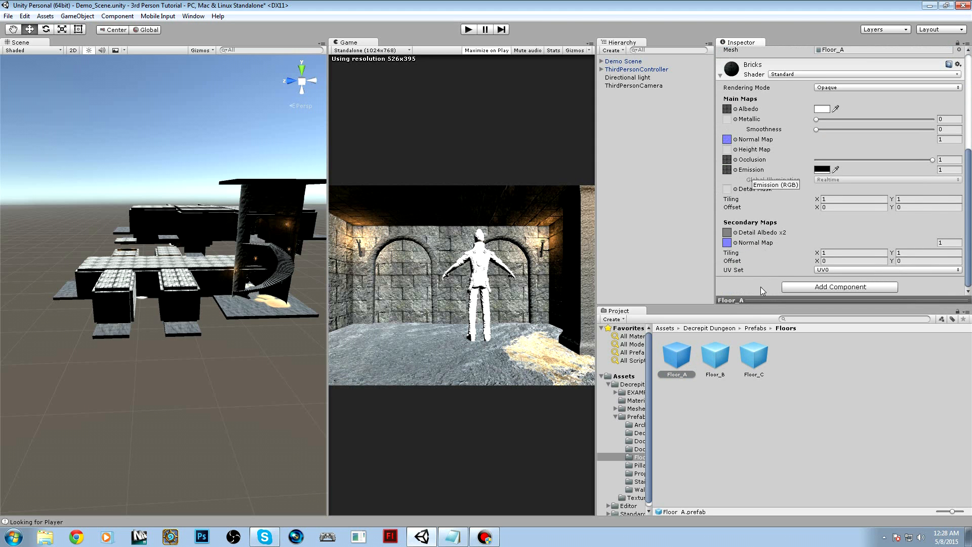
Enlarge the Floor_A preview and examine the dungeon's rooftops and the magenta plane in the scene.
{"action": "left_click_drag", "start_coordinate": [761, 300], "coordinate": [757, 100]}
{"action": "middle_click_drag", "start_coordinate": [190, 349], "coordinate": [204, 445]}
{"action": "scroll", "coordinate": [210, 390], "scroll_direction": "up", "scroll_amount": 4}
{"action": "middle_click_drag", "start_coordinate": [210, 389], "coordinate": [934, 420]}
{"action": "scroll", "coordinate": [136, 451], "scroll_direction": "up", "scroll_amount": 3}
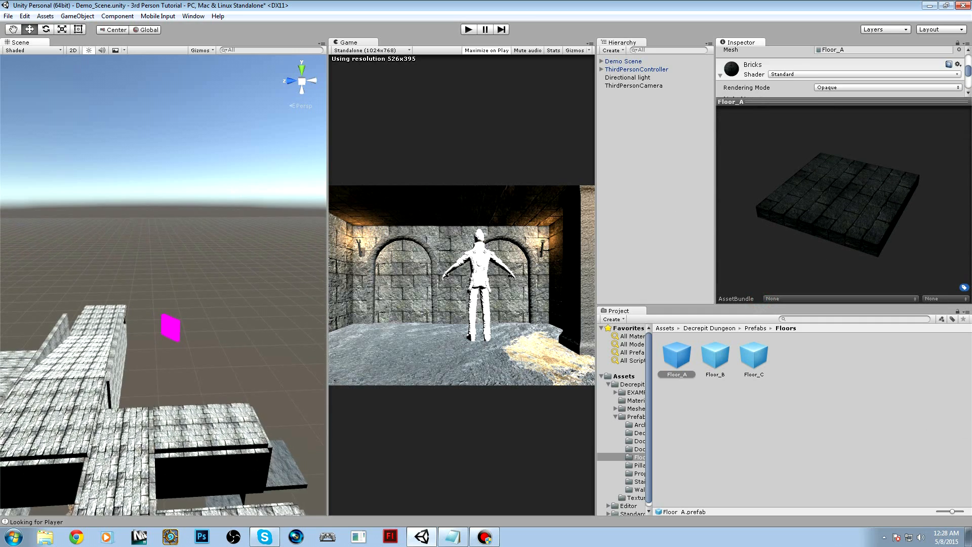
{"action": "left_click", "coordinate": [178, 321]}
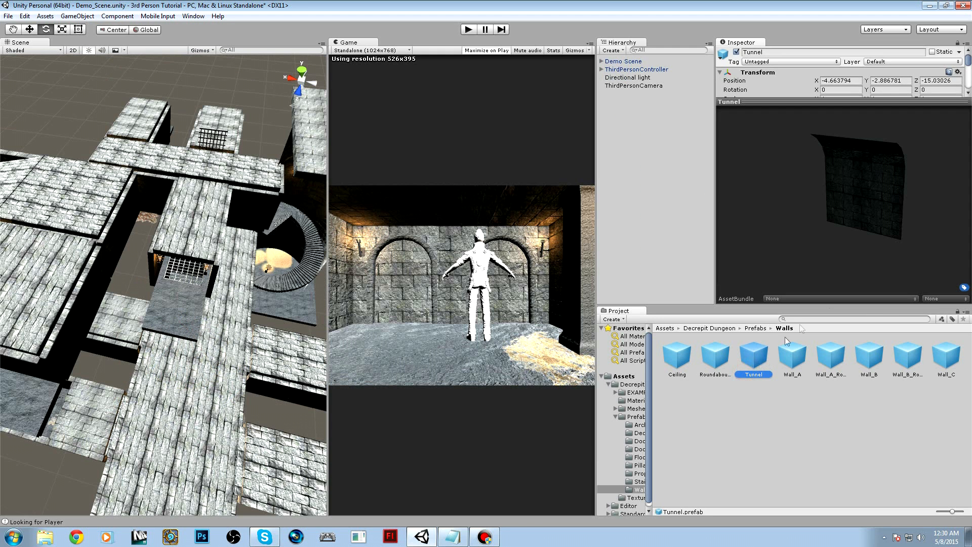
Preview the Wall_A and Wall_A_Roundabout prefabs from the Walls folder.
{"action": "left_click", "coordinate": [792, 363]}
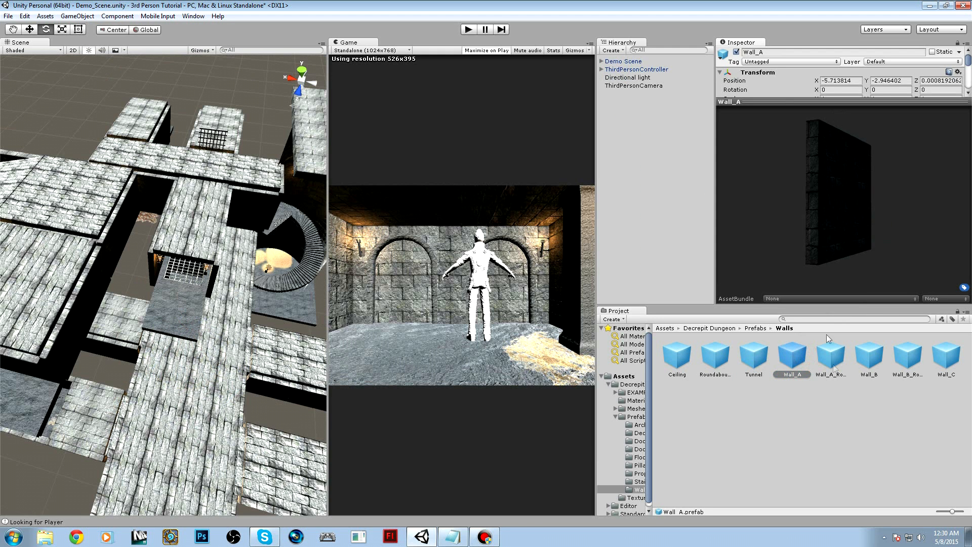
{"action": "left_click", "coordinate": [830, 355]}
{"action": "left_click", "coordinate": [832, 357]}
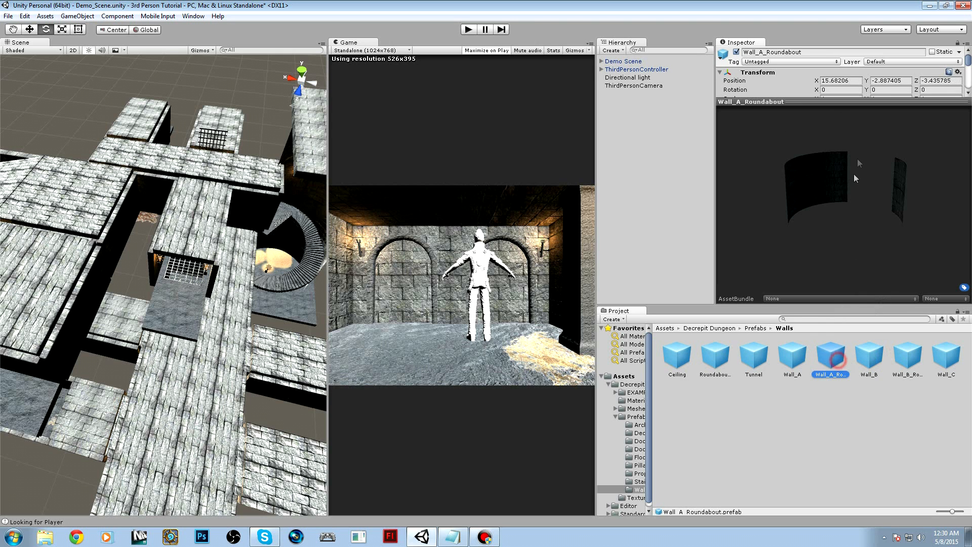
{"action": "left_click_drag", "start_coordinate": [854, 188], "coordinate": [414, 228]}
Place a Wall_A_Roundabout prefab in the scene near the floor grate and lower it to about Y 14.14.
{"action": "left_click_drag", "start_coordinate": [805, 374], "coordinate": [243, 324]}
{"action": "key", "text": "f"}
{"action": "left_click", "coordinate": [29, 29]}
{"action": "middle_click_drag", "start_coordinate": [238, 339], "coordinate": [216, 248]}
{"action": "right_click_drag", "start_coordinate": [220, 324], "coordinate": [223, 263]}
{"action": "middle_click_drag", "start_coordinate": [225, 324], "coordinate": [234, 276]}
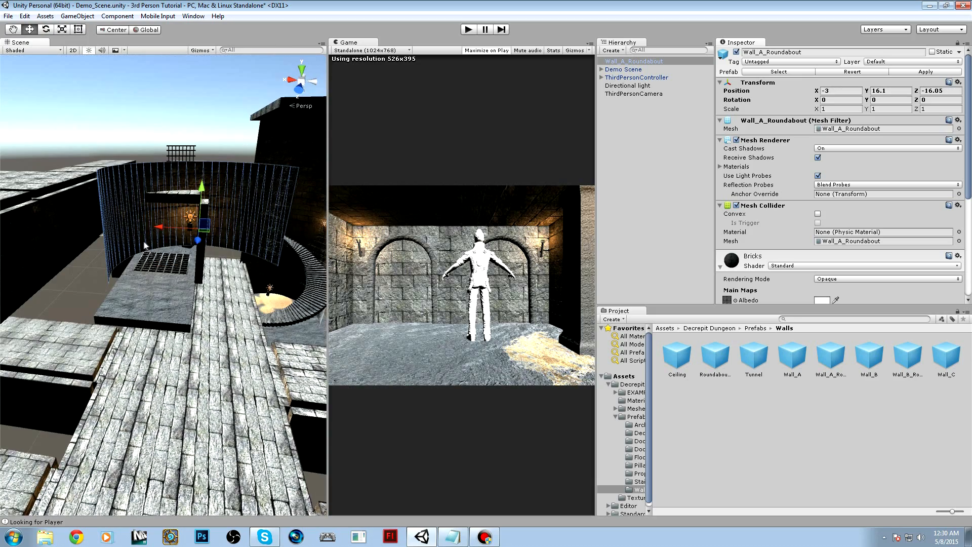
{"action": "left_click_drag", "start_coordinate": [199, 190], "coordinate": [193, 225]}
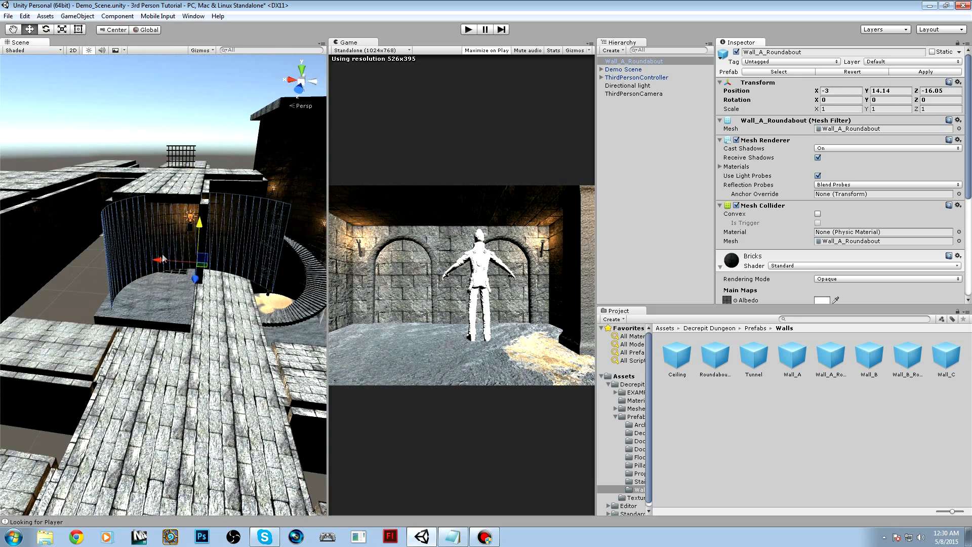
Rotate the roundabout wall to about -91 degrees on Y and move it to about X -0.15, Z -15.28 around the floor tile.
{"action": "left_click", "coordinate": [26, 34]}
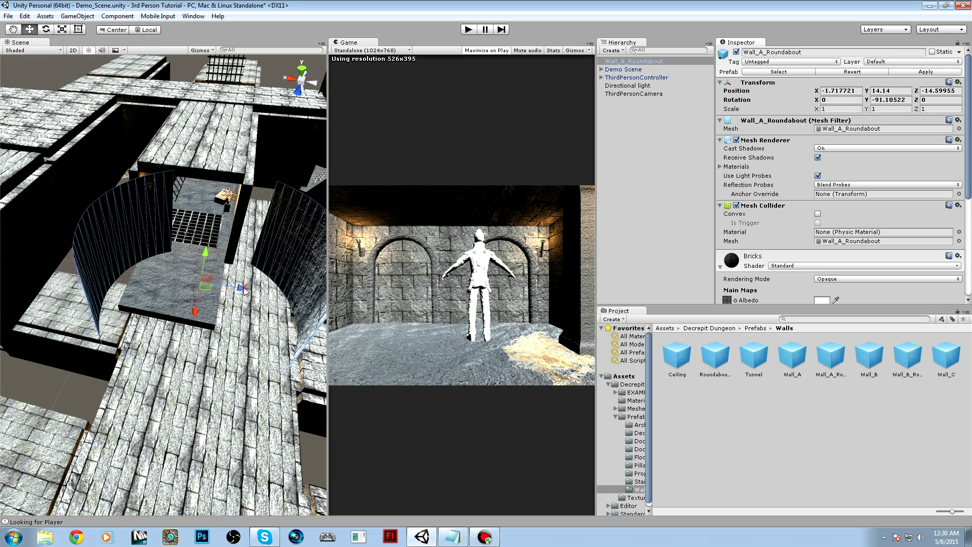
{"action": "left_click_drag", "start_coordinate": [244, 287], "coordinate": [213, 285]}
{"action": "left_click_drag", "start_coordinate": [160, 311], "coordinate": [164, 301]}
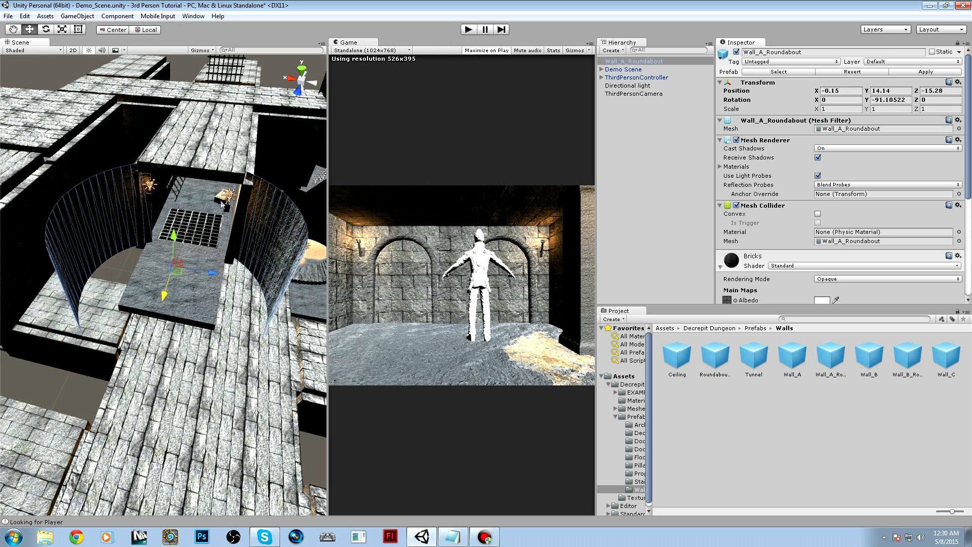
Duplicate the Floor_B tile inside the roundabout wall twice, placing the copies at about X 11.51, Z 17.56 and X 11.51, Z 23.21.
{"action": "right_click_drag", "start_coordinate": [221, 204], "coordinate": [253, 356]}
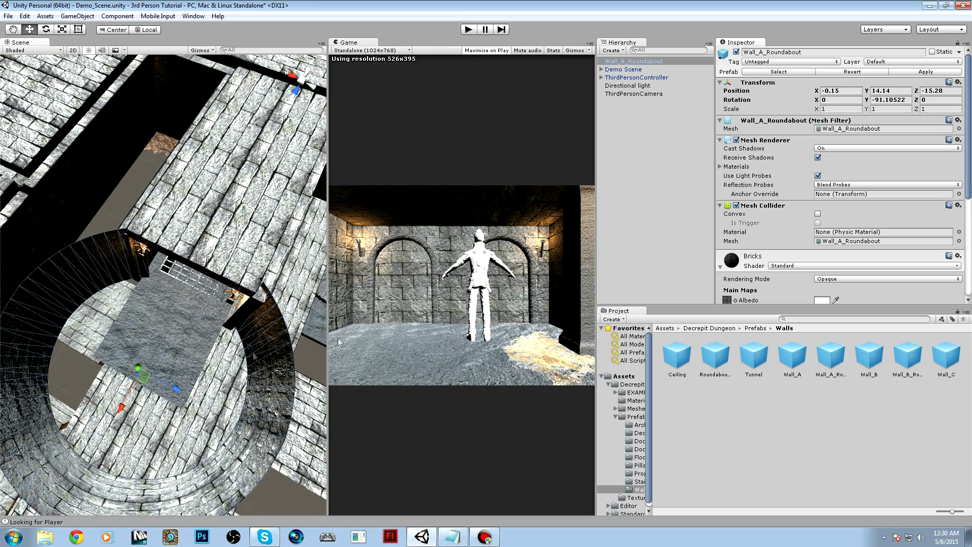
{"action": "right_click", "coordinate": [653, 300]}
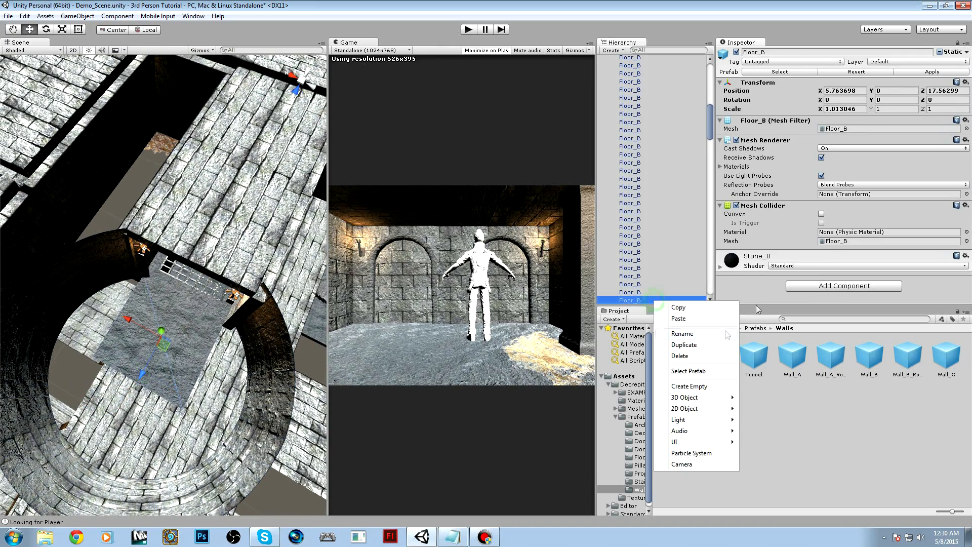
{"action": "left_click", "coordinate": [693, 346]}
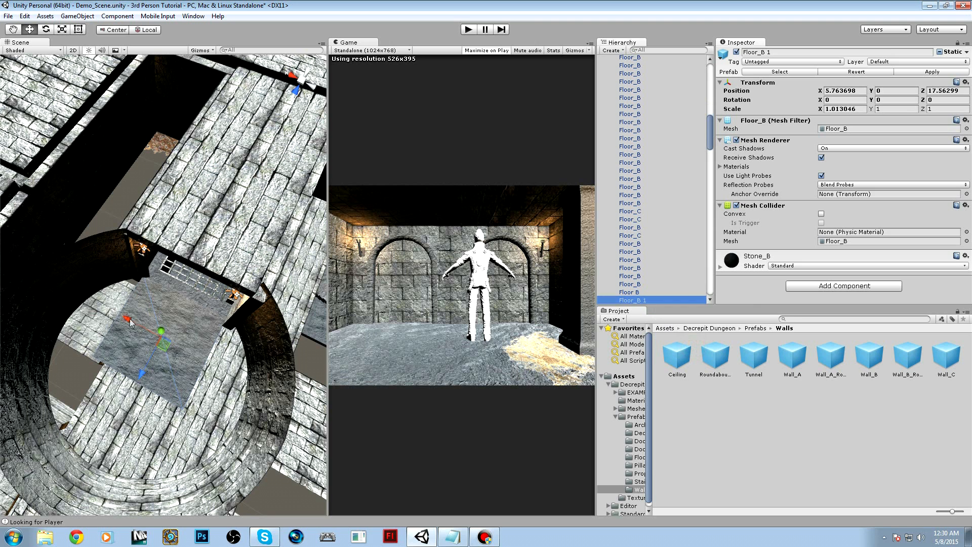
{"action": "left_click_drag", "start_coordinate": [130, 323], "coordinate": [50, 274]}
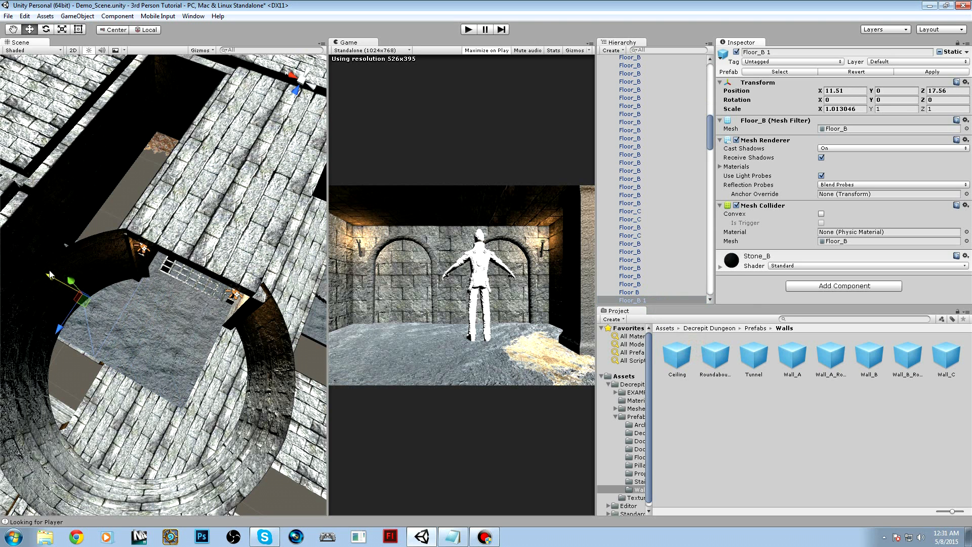
{"action": "right_click", "coordinate": [632, 300]}
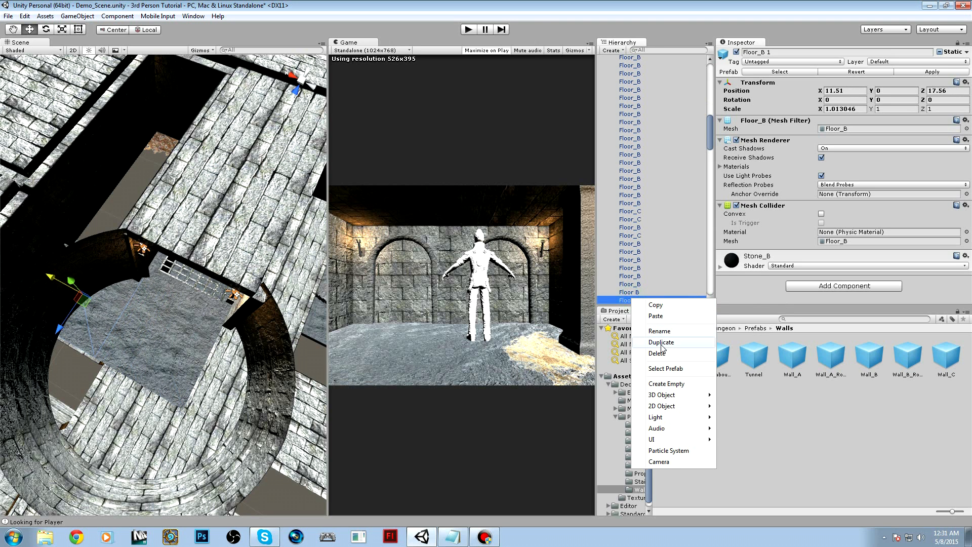
{"action": "left_click", "coordinate": [661, 343]}
{"action": "left_click_drag", "start_coordinate": [59, 329], "coordinate": [22, 406]}
Add two more Floor_B duplicates along the same row, at about X 5.63 and X -0.19 with Z 23.21.
{"action": "middle_click_drag", "start_coordinate": [112, 328], "coordinate": [148, 255]}
{"action": "scroll", "coordinate": [658, 288], "scroll_direction": "down", "scroll_amount": 4}
{"action": "right_click", "coordinate": [640, 209]}
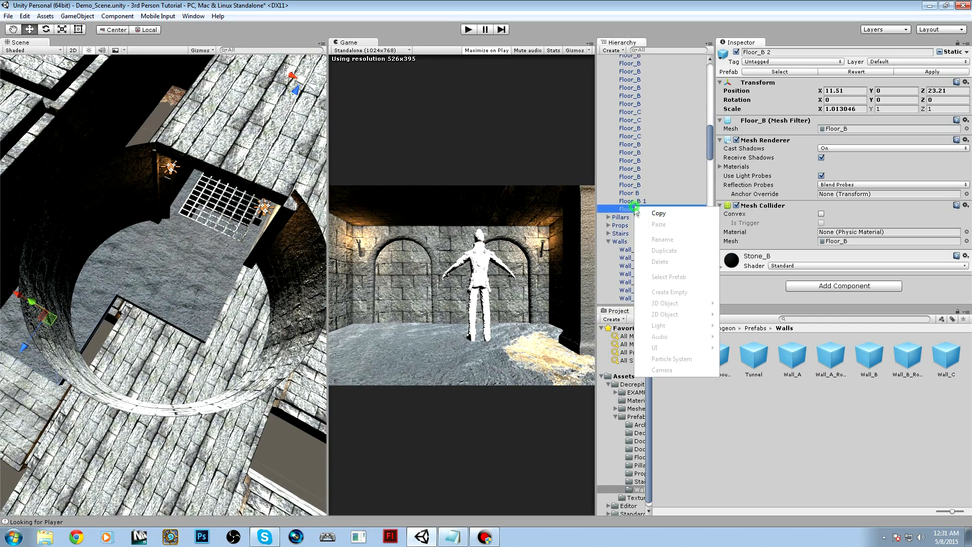
{"action": "left_click", "coordinate": [653, 252]}
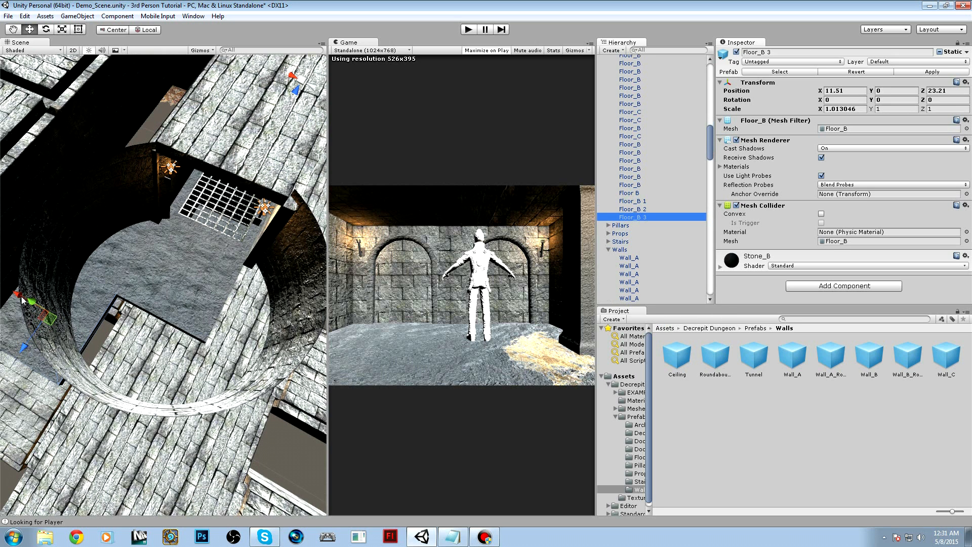
{"action": "left_click_drag", "start_coordinate": [23, 300], "coordinate": [103, 343]}
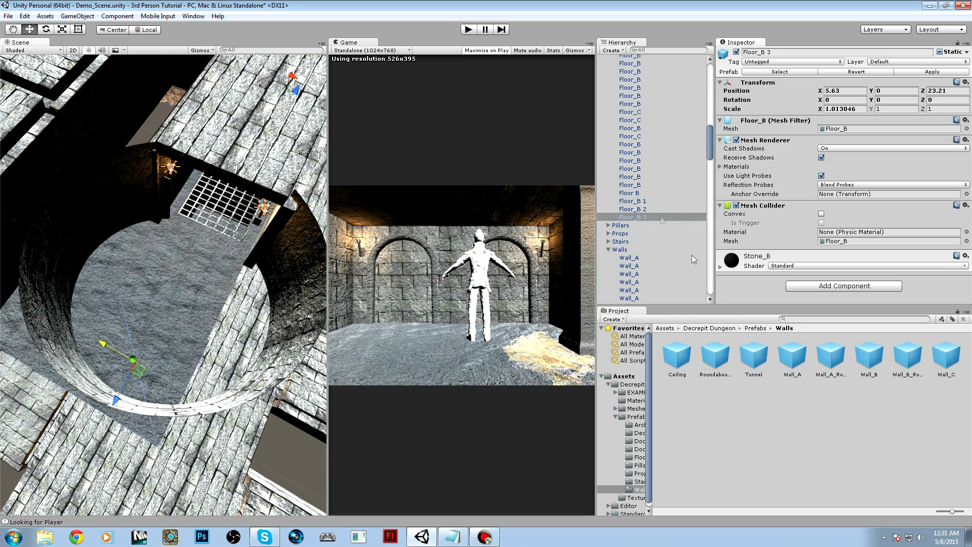
{"action": "right_click", "coordinate": [635, 222]}
{"action": "left_click", "coordinate": [662, 267]}
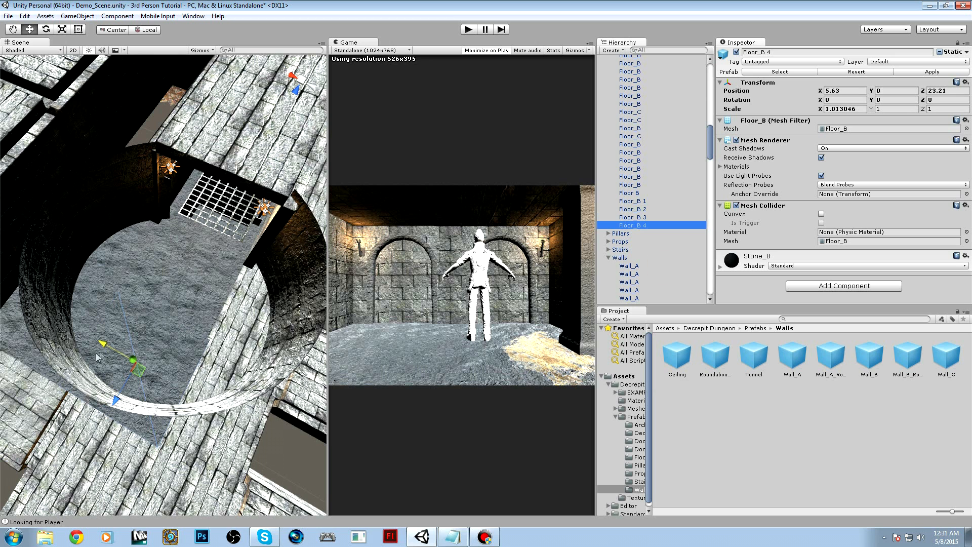
{"action": "left_click_drag", "start_coordinate": [98, 357], "coordinate": [216, 388]}
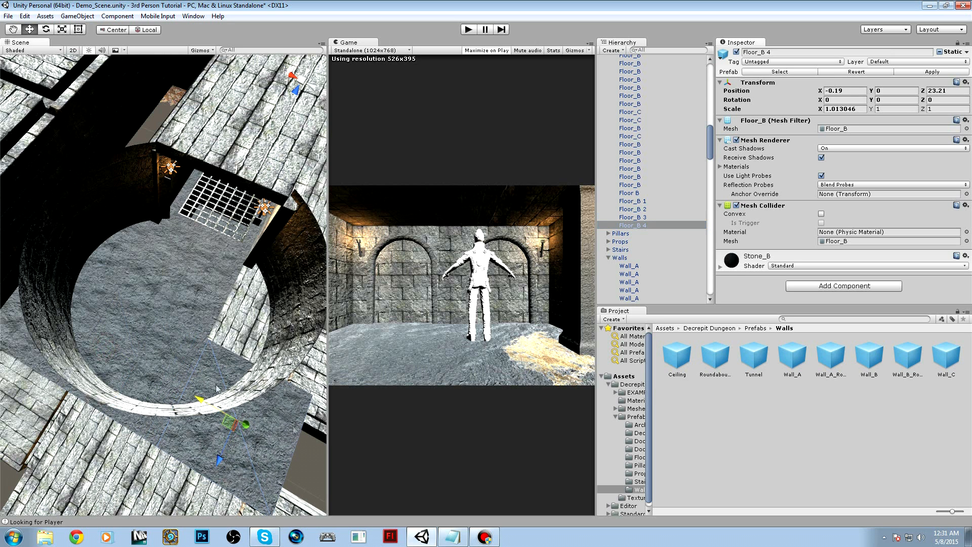
Duplicate the latest Floor_B tile and move the copy to about X 0.02, Z 17.52 to fill the remaining floor gap.
{"action": "right_click", "coordinate": [642, 231]}
{"action": "left_click", "coordinate": [667, 272]}
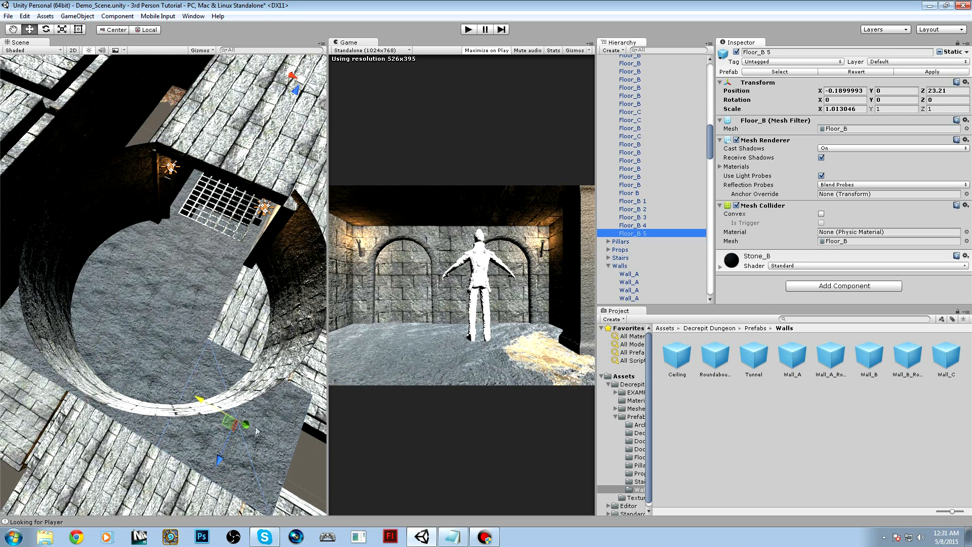
{"action": "left_click_drag", "start_coordinate": [222, 460], "coordinate": [279, 358]}
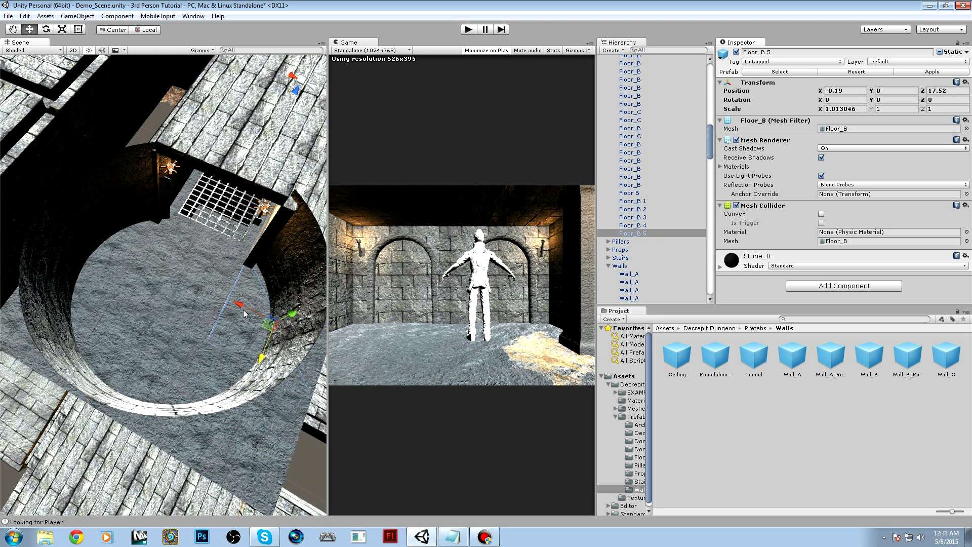
{"action": "left_click_drag", "start_coordinate": [243, 312], "coordinate": [240, 306]}
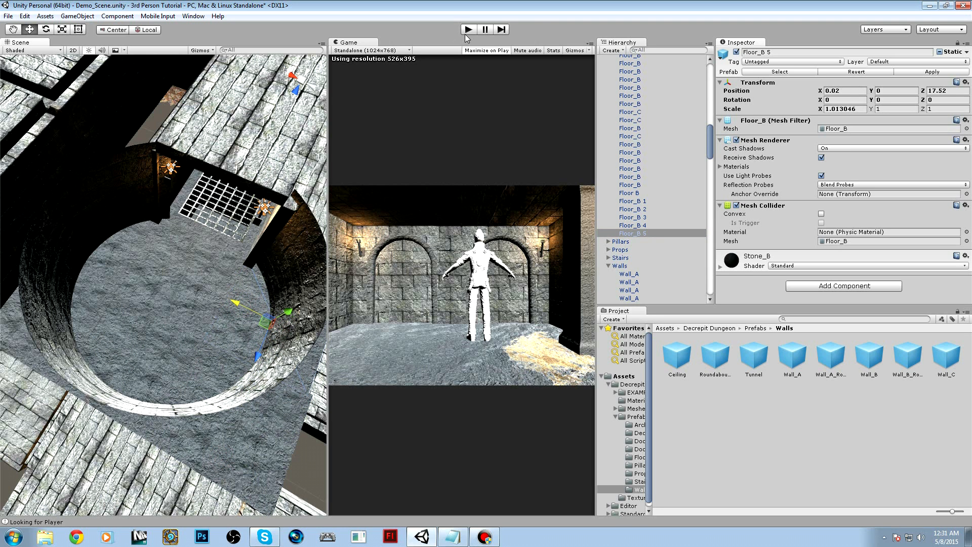
Inspect the new round room's wall and floor from the side and briefly play-test the scene.
{"action": "left_click_drag", "start_coordinate": [195, 262], "coordinate": [498, 198], "text": "alt"}
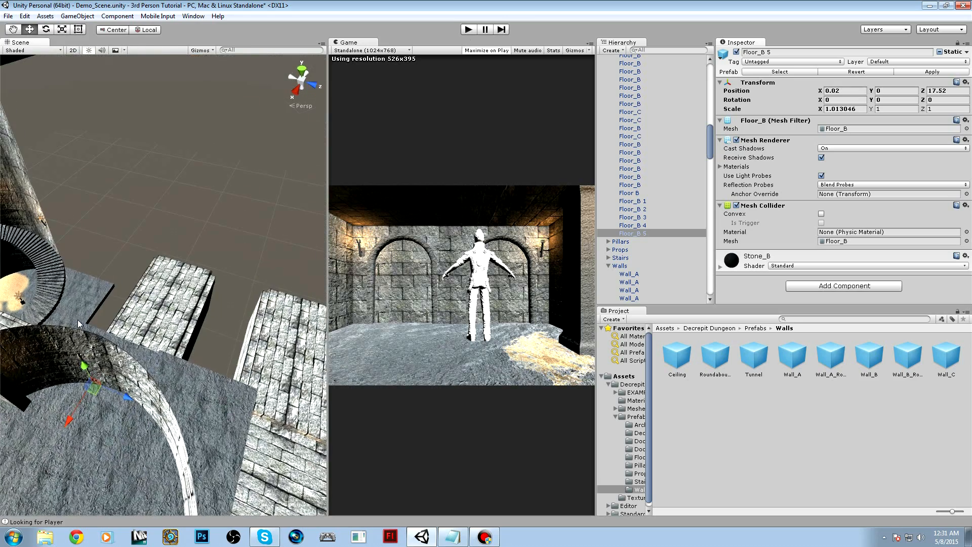
{"action": "middle_click_drag", "start_coordinate": [77, 320], "coordinate": [134, 252]}
{"action": "left_click_drag", "start_coordinate": [160, 225], "coordinate": [183, 252], "text": "alt"}
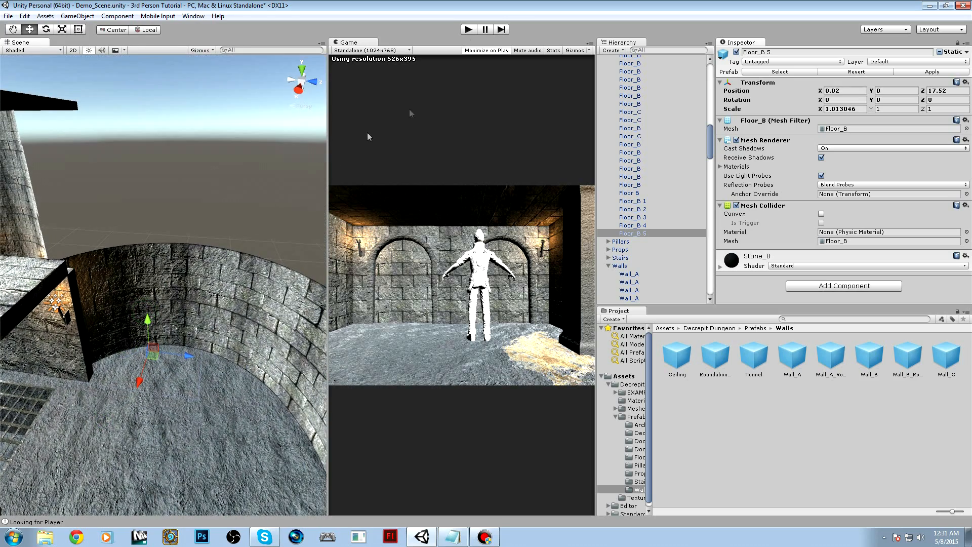
{"action": "left_click", "coordinate": [468, 29]}
{"action": "left_click", "coordinate": [469, 29]}
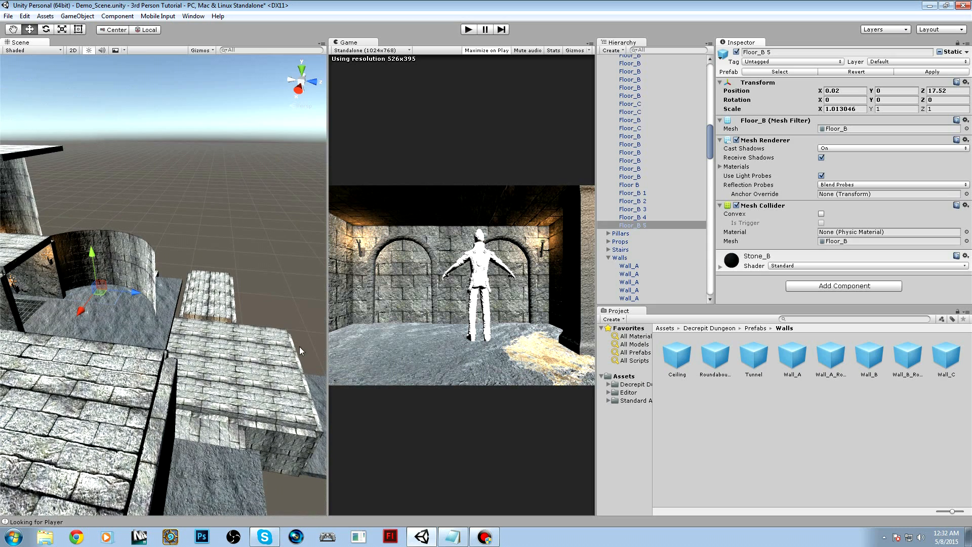
Select ThirdPersonController in the hierarchy and move the character onto the floor of the new round room.
{"action": "scroll", "coordinate": [630, 229], "scroll_direction": "down", "scroll_amount": 10}
{"action": "scroll", "coordinate": [630, 229], "scroll_direction": "down", "scroll_amount": 10}
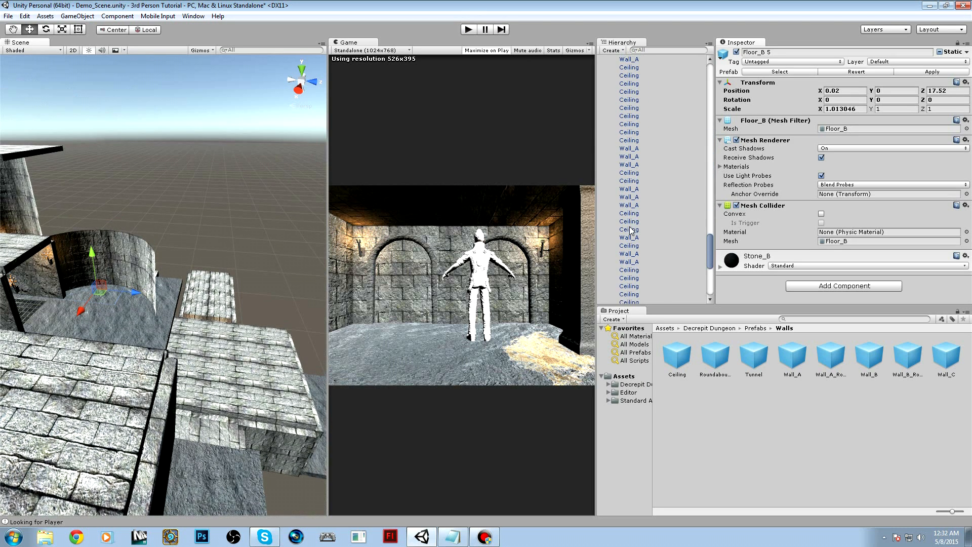
{"action": "left_click", "coordinate": [636, 285]}
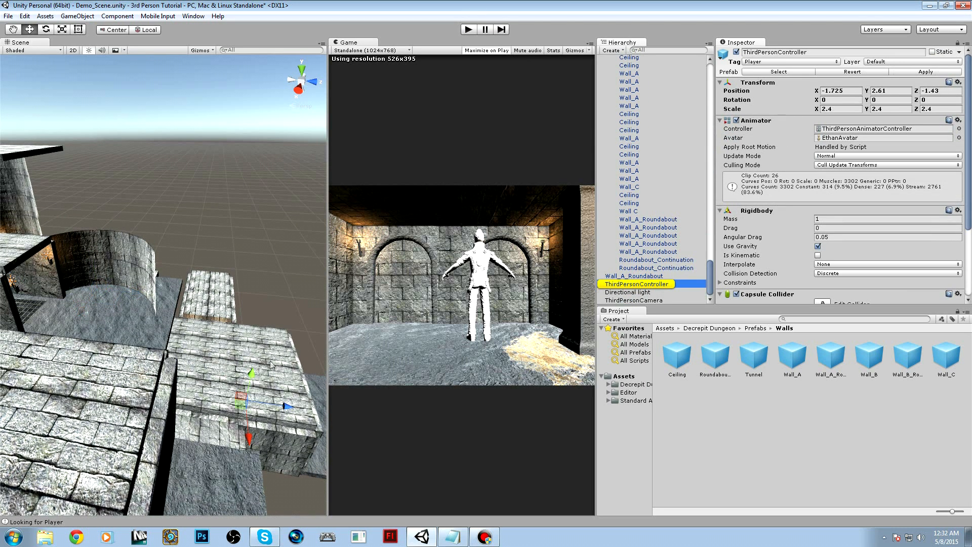
{"action": "left_click_drag", "start_coordinate": [251, 375], "coordinate": [125, 302]}
Play-test the scene by walking the character from the round room through the grated corridor, and stop play mode.
{"action": "left_click", "coordinate": [466, 30]}
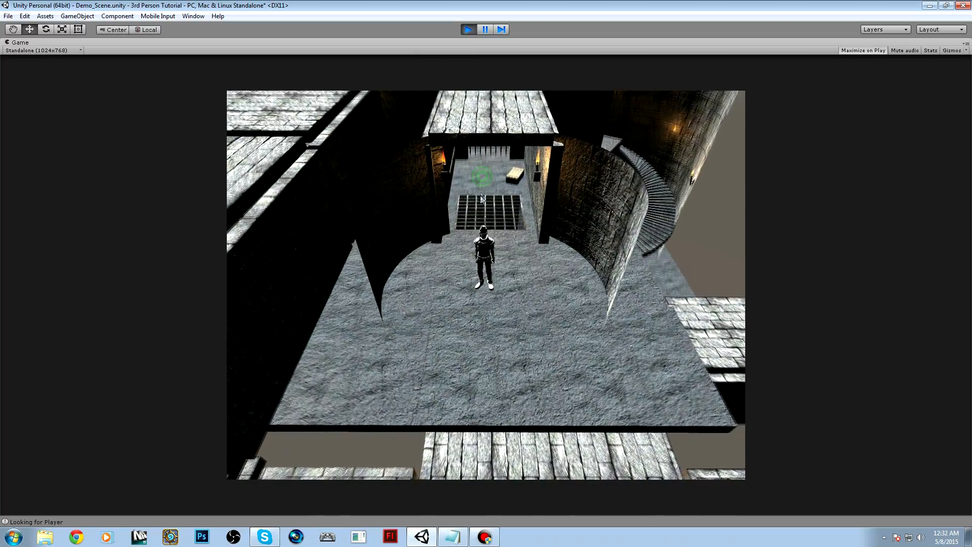
{"action": "key", "text": "w"}
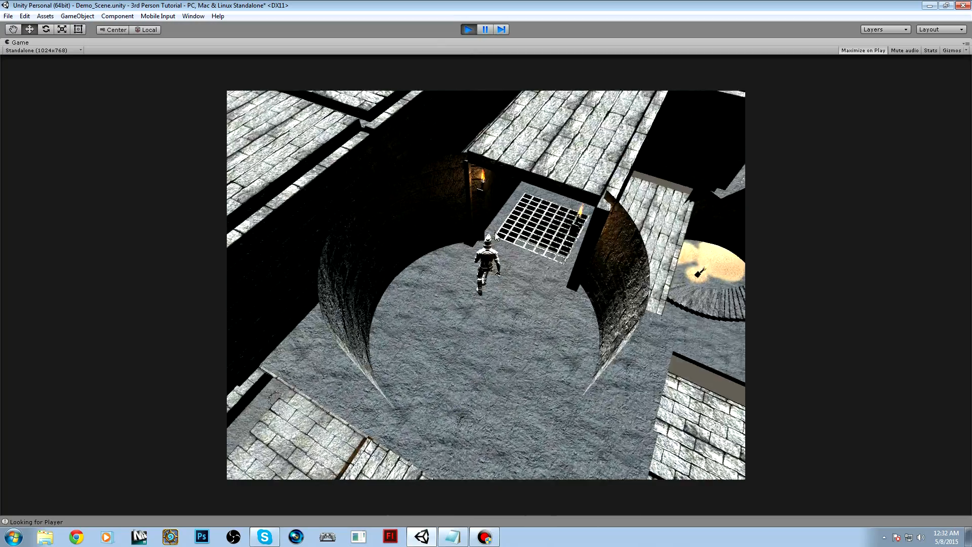
{"action": "key", "text": "w"}
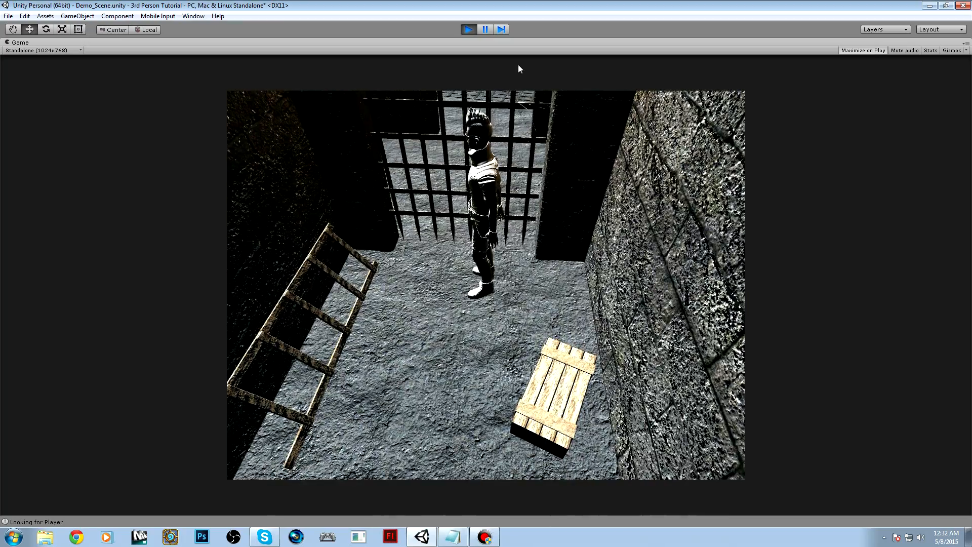
{"action": "key", "text": "w"}
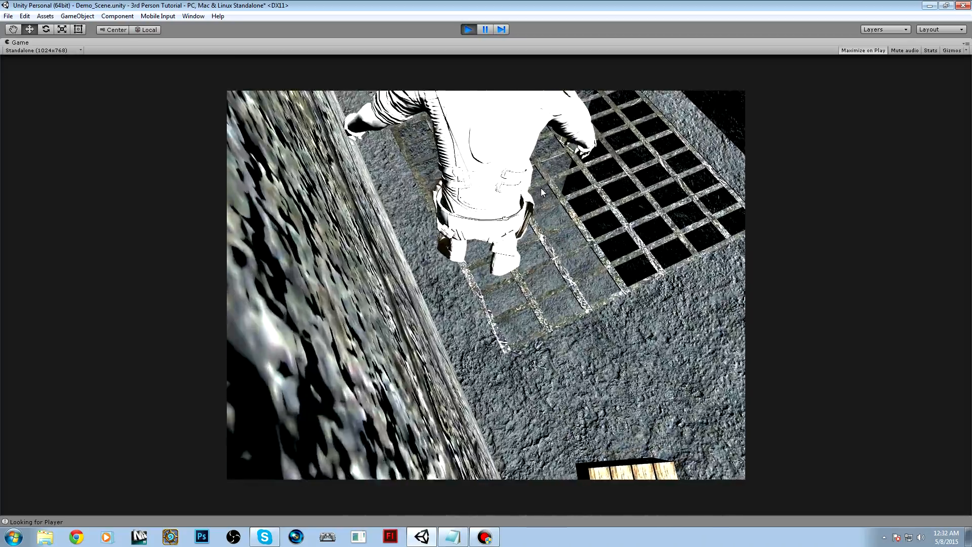
{"action": "key", "text": "w"}
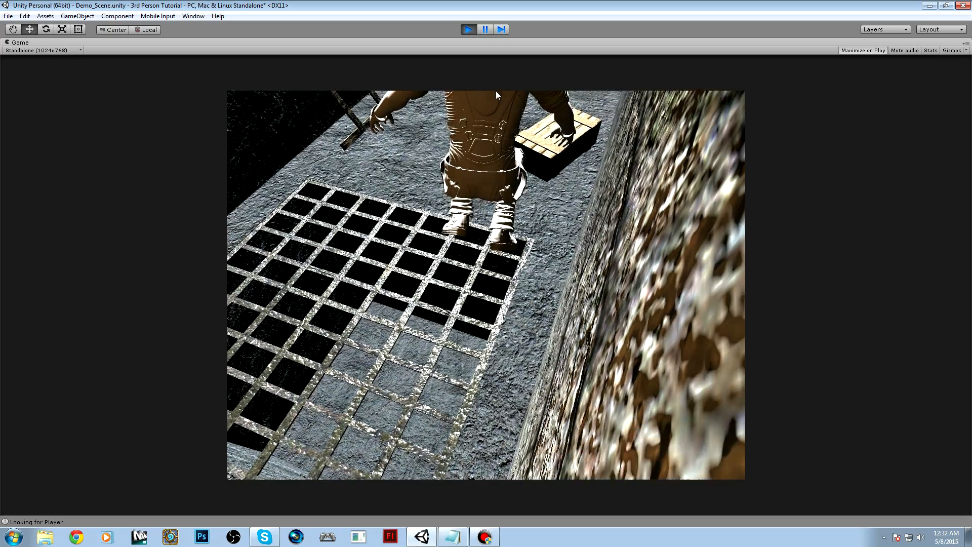
{"action": "left_click", "coordinate": [470, 29]}
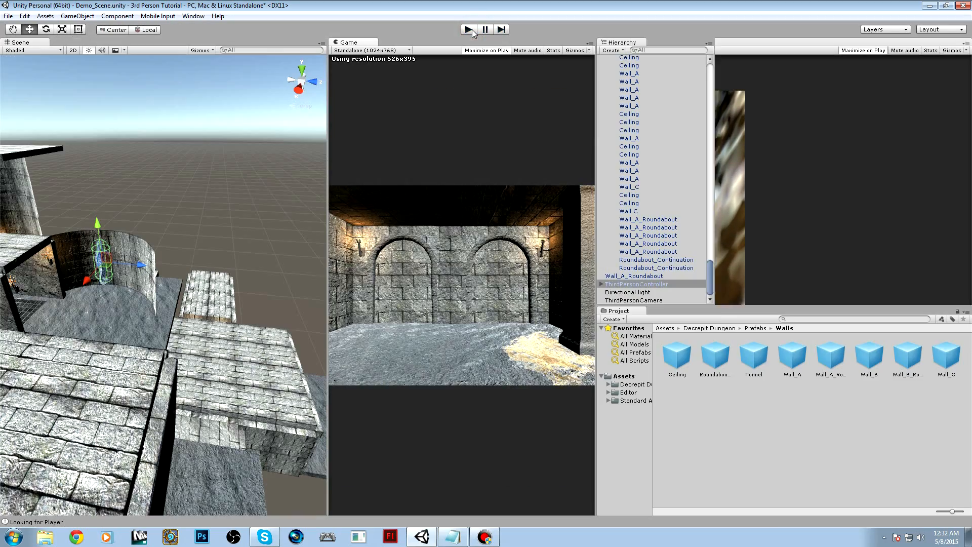
{"action": "left_click", "coordinate": [8, 16]}
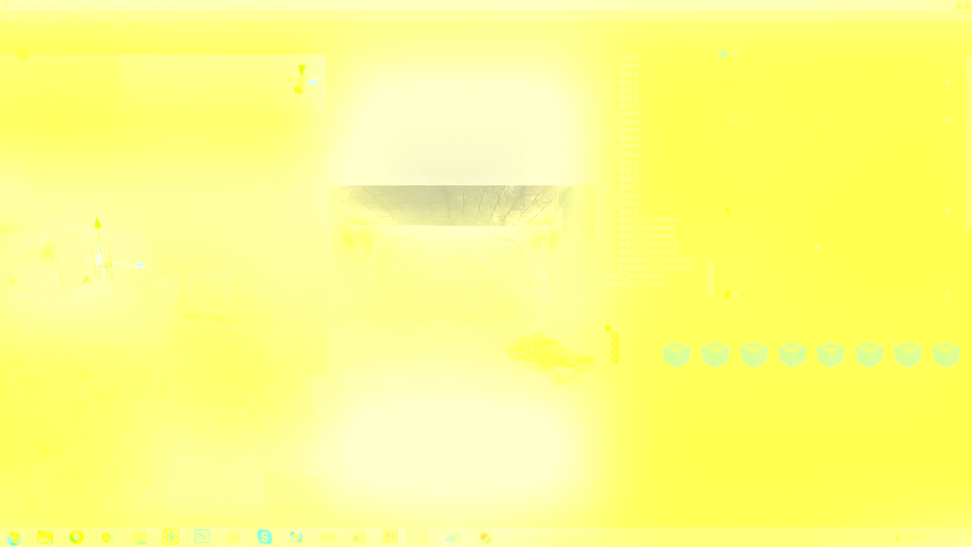